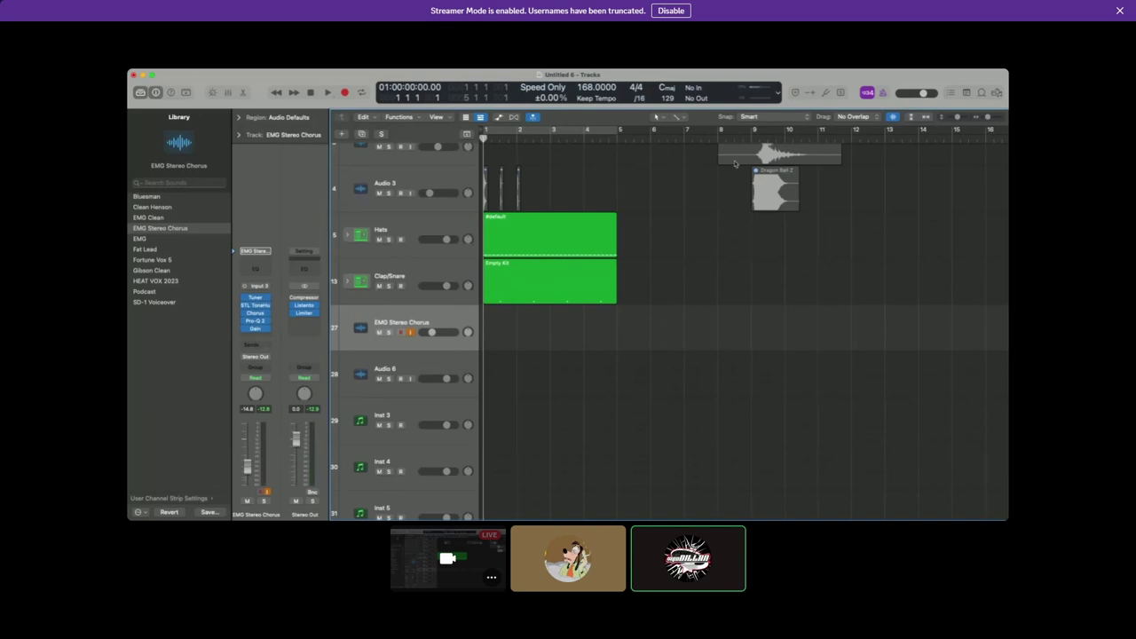
Set the cycle range to bars 1–9 and move the hi-hat pattern region to the Hi Hat - Shoota_1 track
left_click_drag(754, 134, 457, 134)
scroll(750, 327, "up", 3)
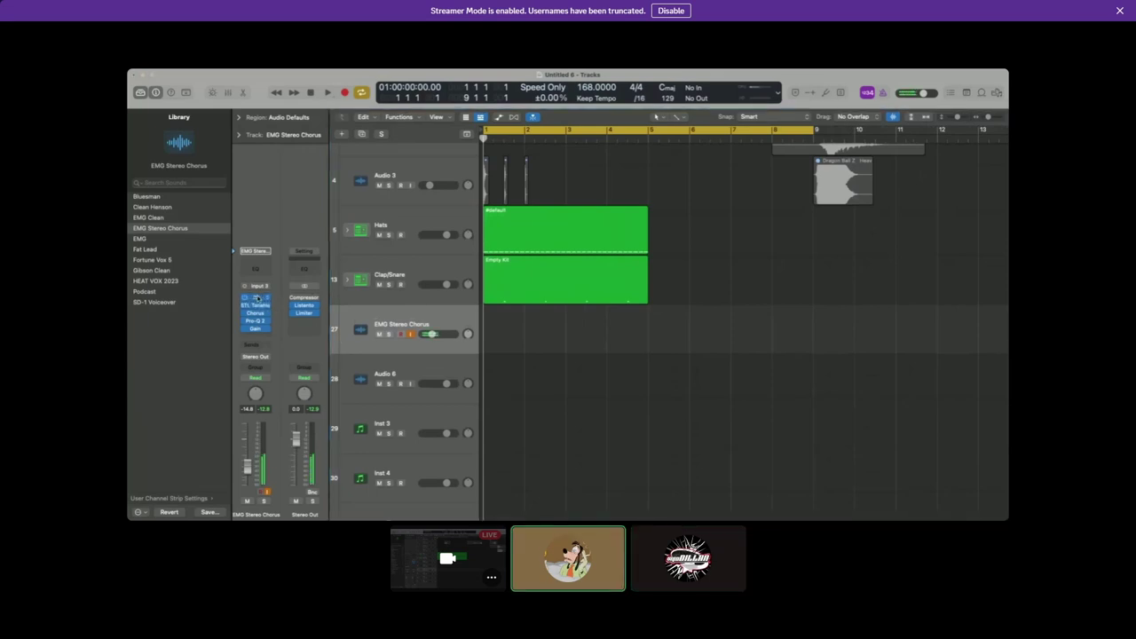
scroll(522, 443, "down", 3)
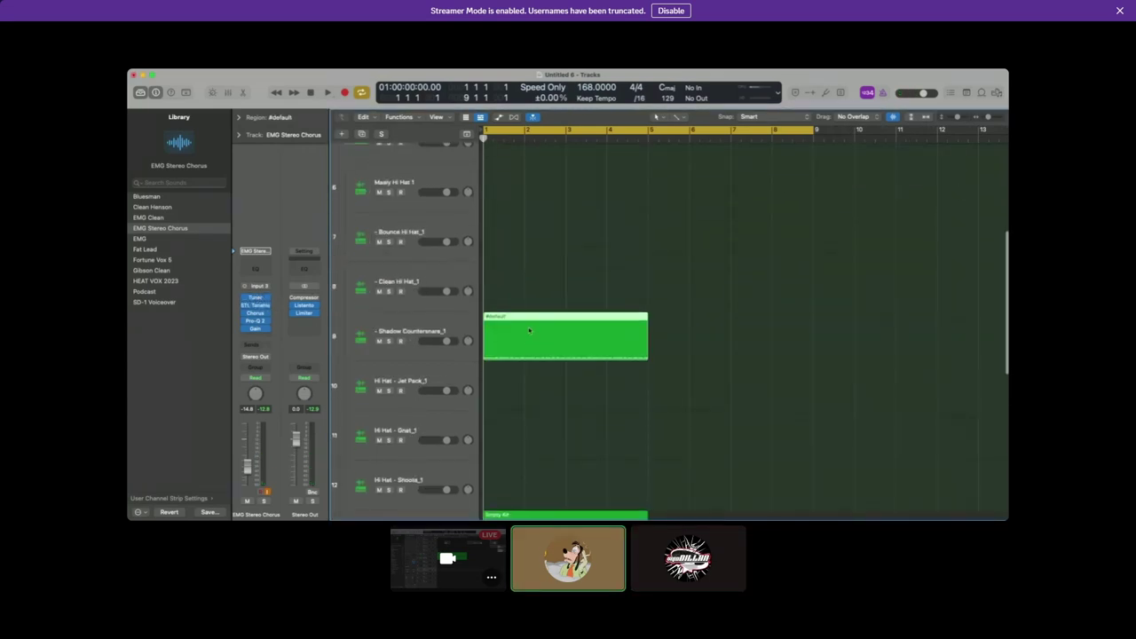
left_click_drag(530, 329, 525, 469)
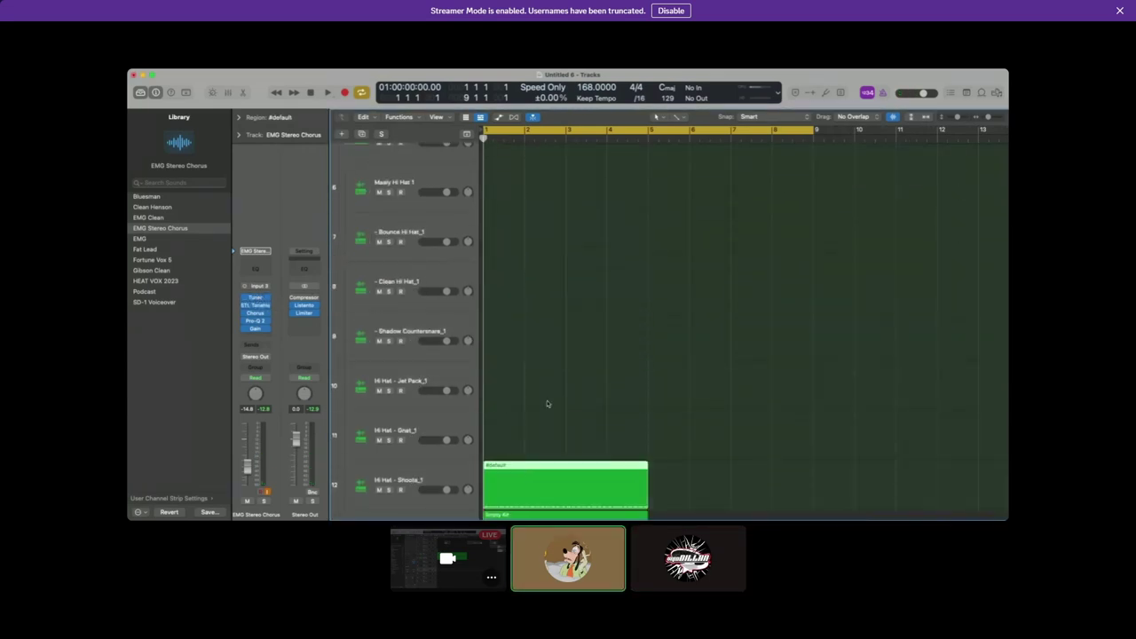
Collapse the Hats and Clap/Snare track stacks and repeat both drum patterns up to bar 9
scroll(548, 404, "down", 3)
scroll(520, 432, "down", 2)
left_click(346, 213)
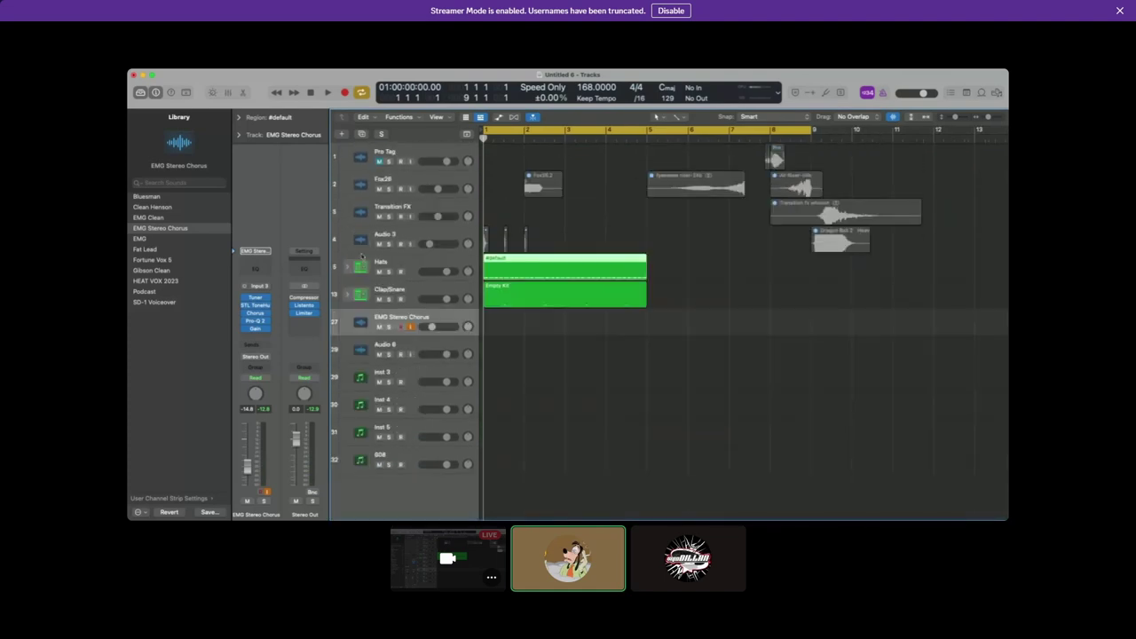
left_click(349, 295)
left_click_drag(541, 304, 538, 322)
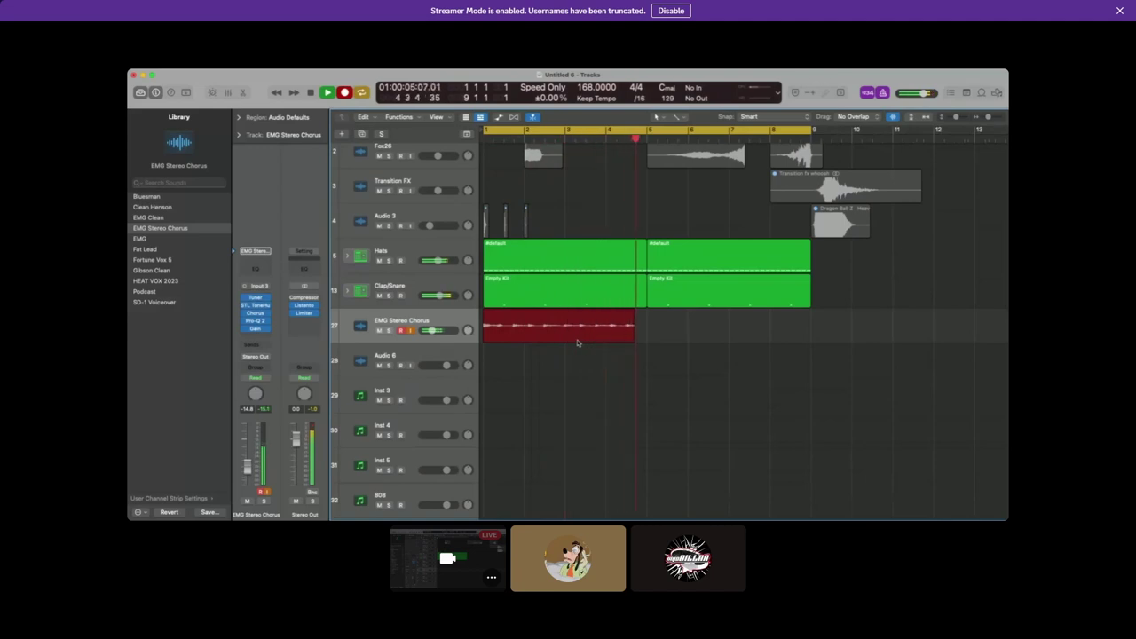
Record doubled guitar takes on two EMG Stereo Chorus tracks from bar 1 and trim both to end at bar 5
key("space")
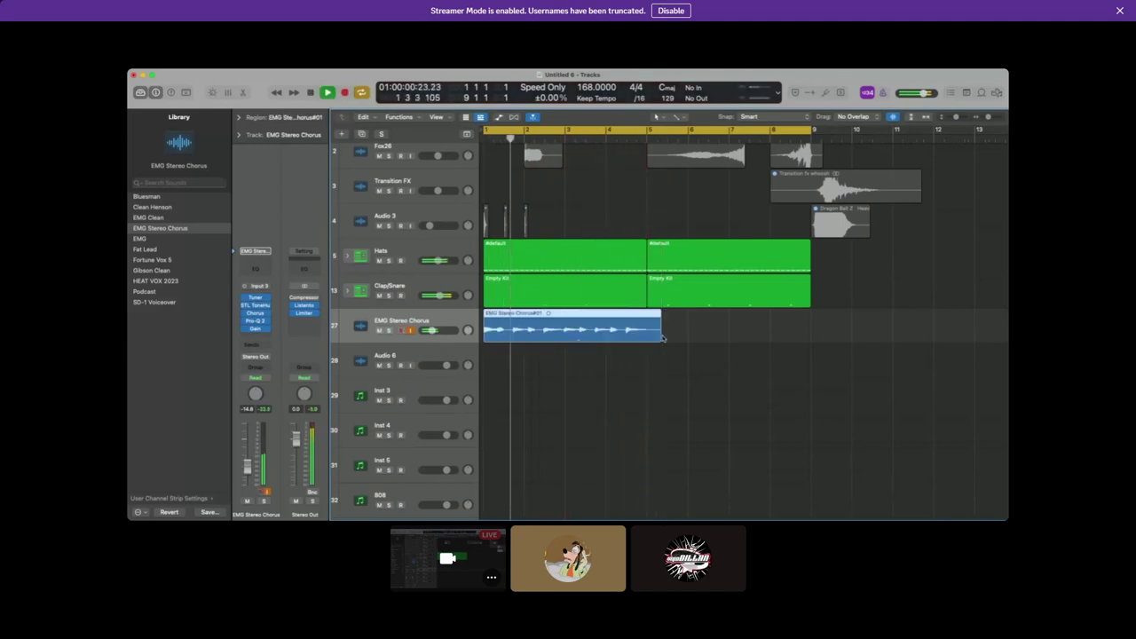
key("r")
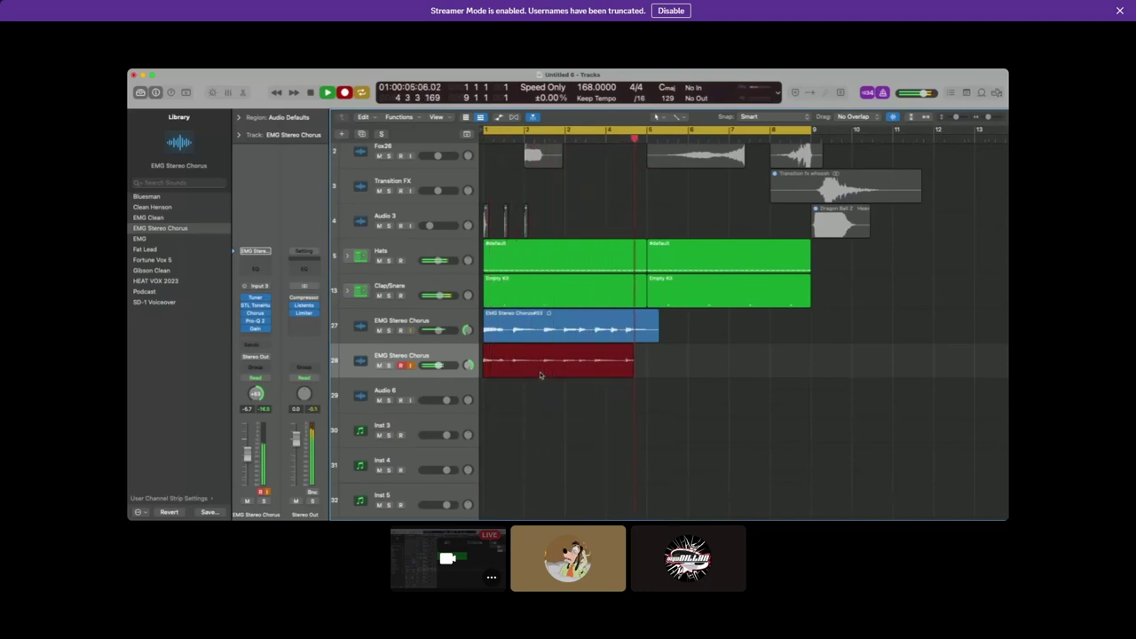
key("space")
key("space")
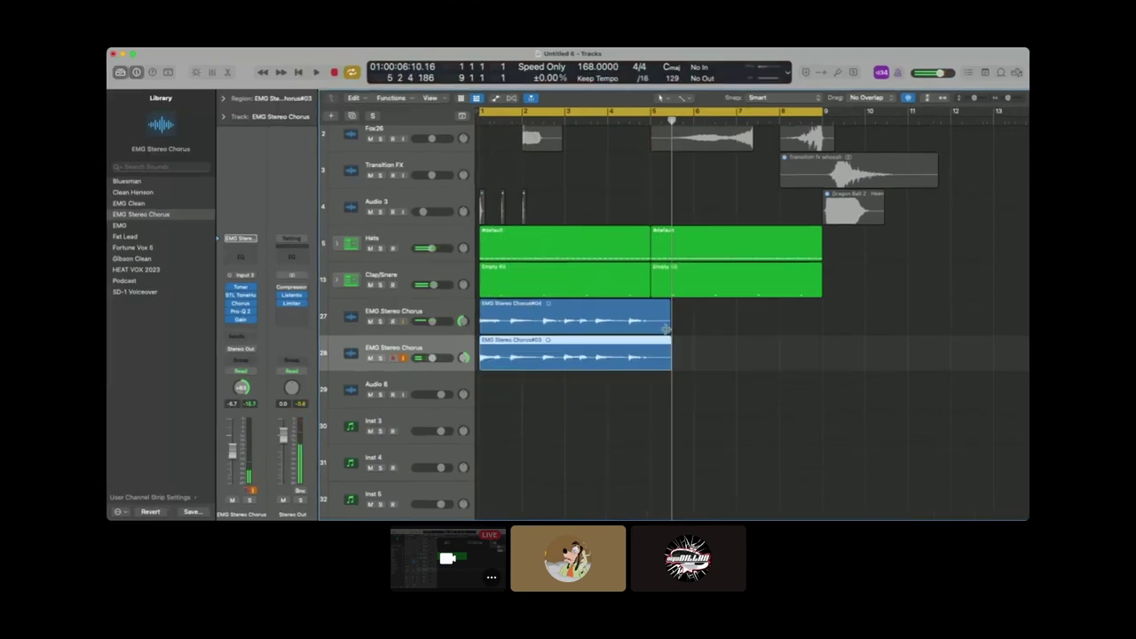
left_click_drag(667, 335, 647, 328)
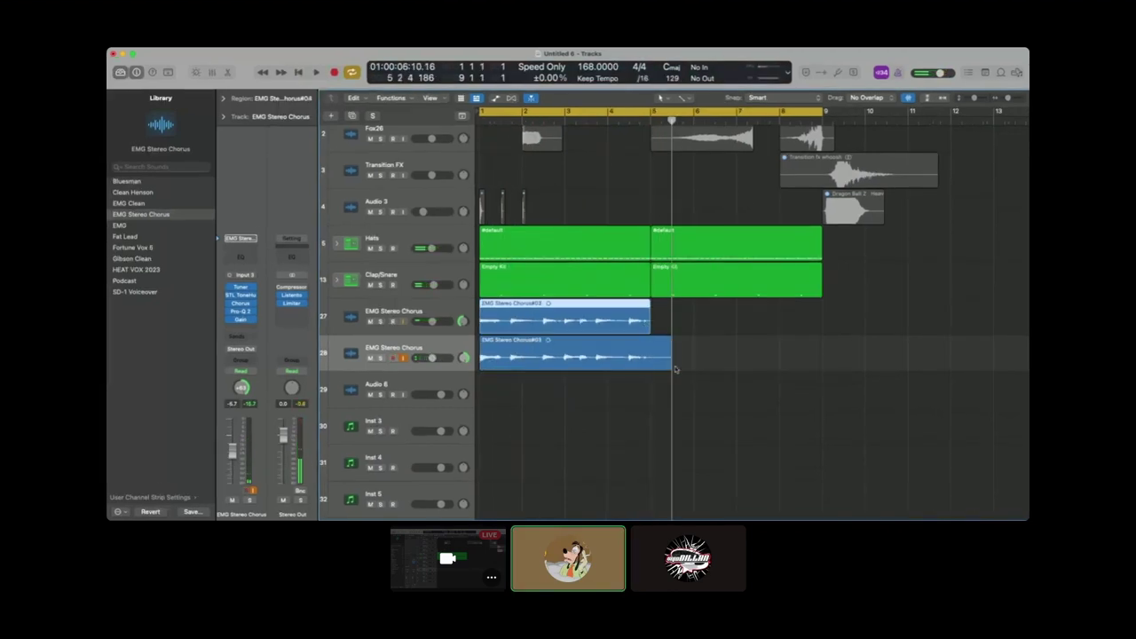
left_click(671, 367)
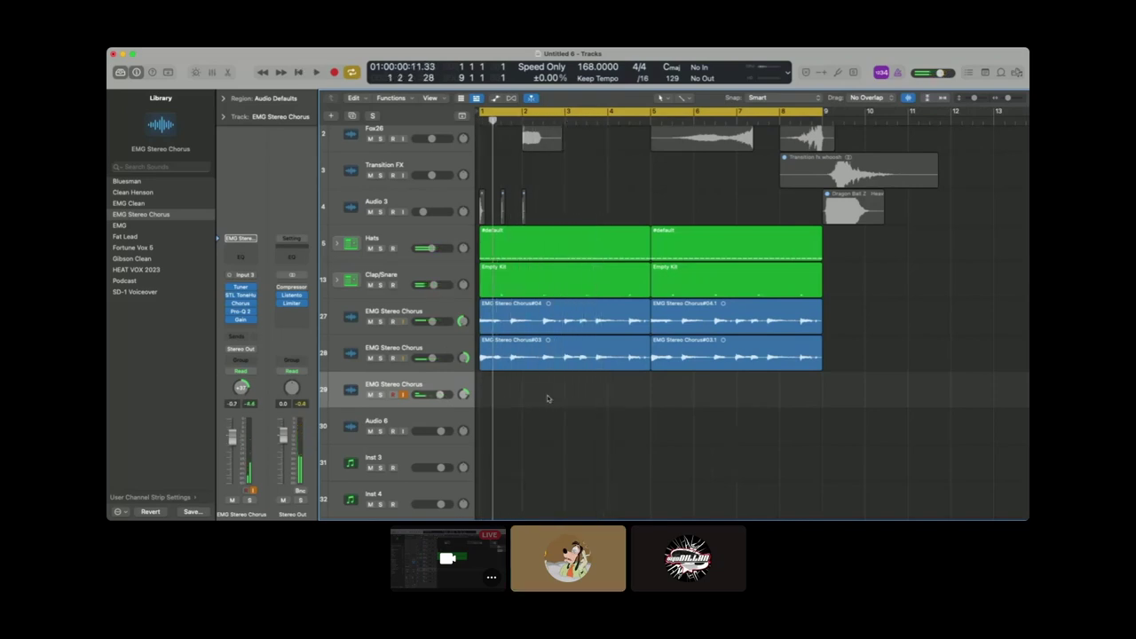
Record a lead guitar take on the third EMG Stereo Chorus track and rename the two chord guitar tracks Esus2-Cmaj7sus
key("Return")
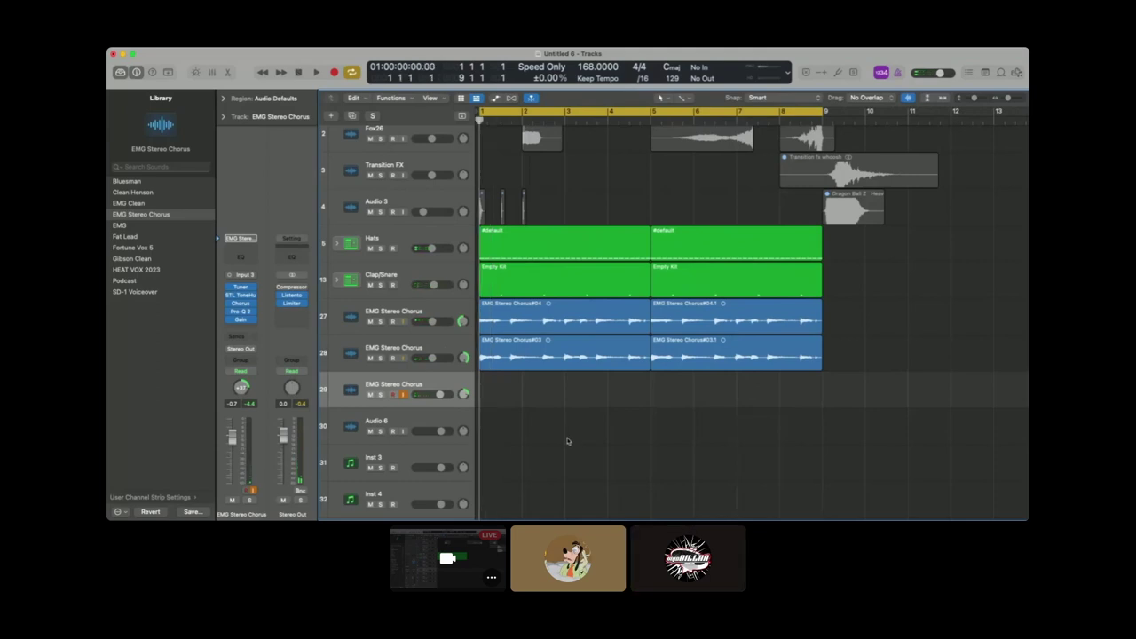
key("r")
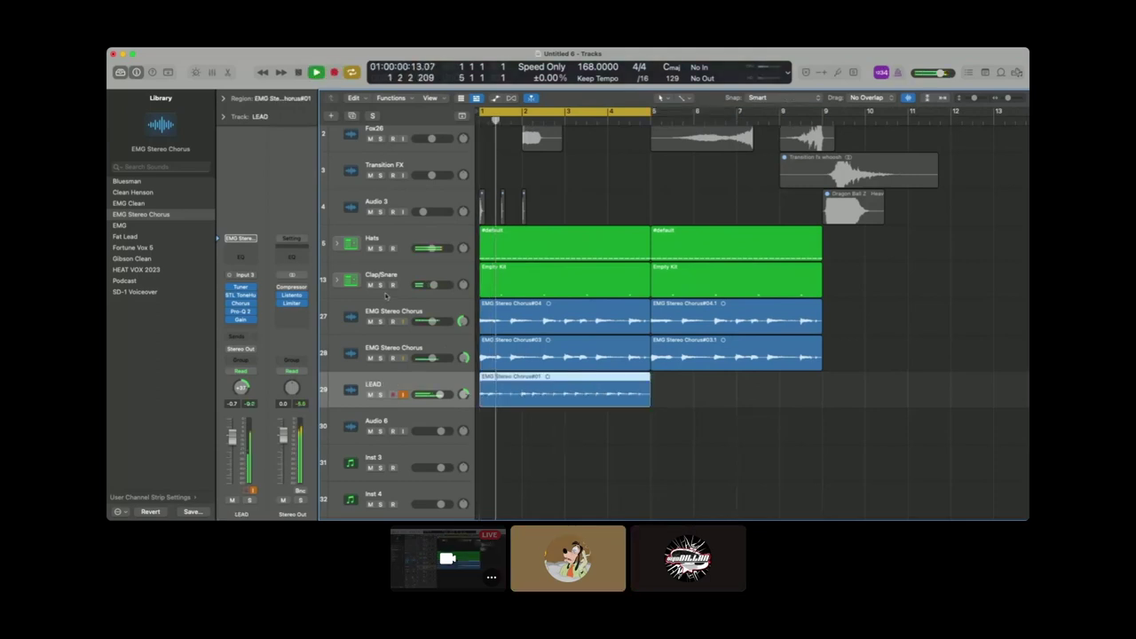
double_click(393, 310)
type("Esus2-Cmaj7sus")
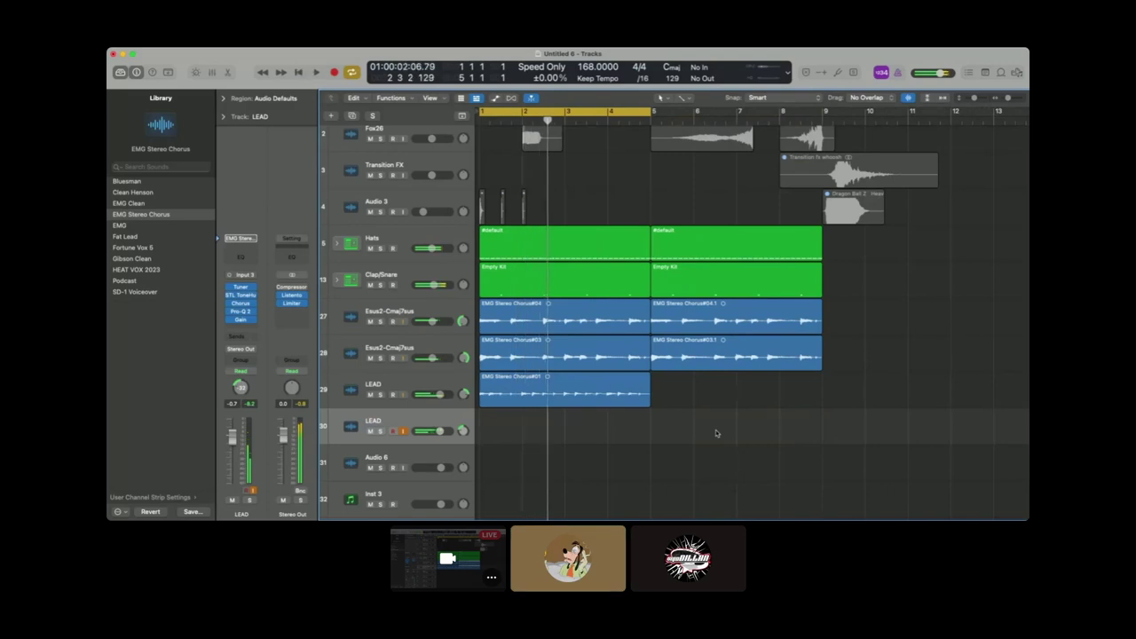
Record a second lead guitar take from bar 1 on the duplicate LEAD track
key("space")
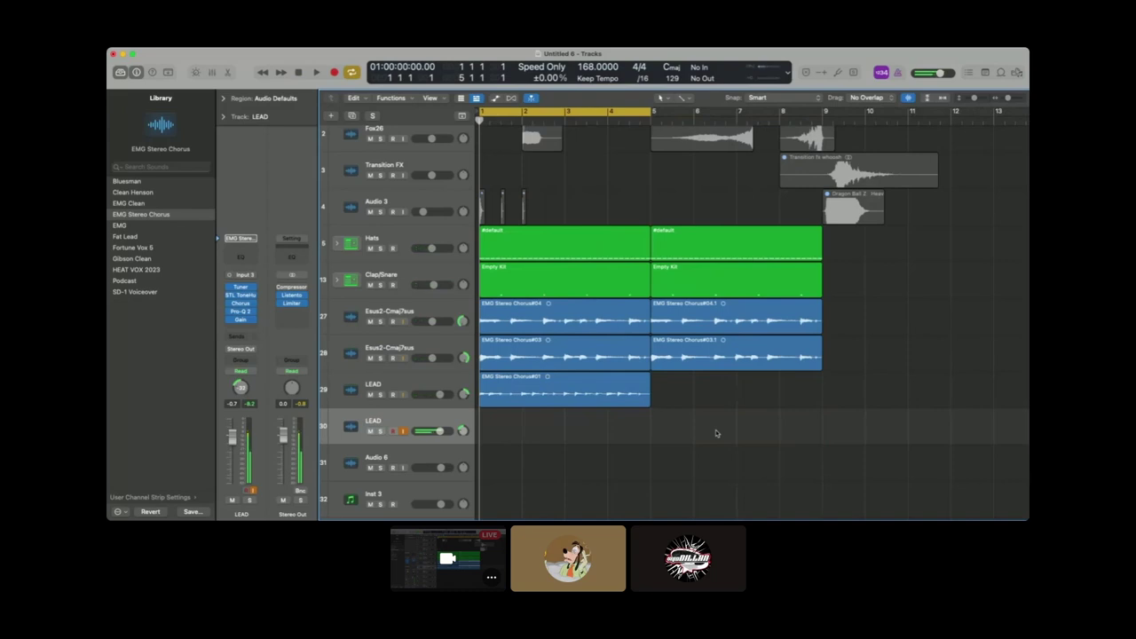
key("r")
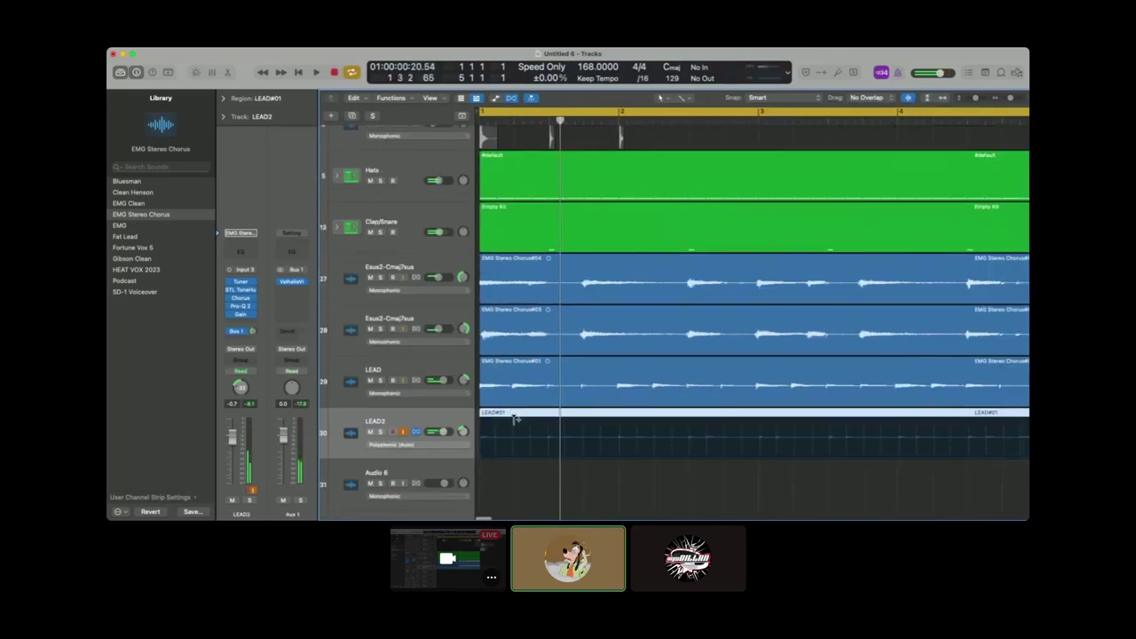
Add flex markers on the beat divisions of the LEAD2 take from bar 1 up to bar 2
left_click(515, 421)
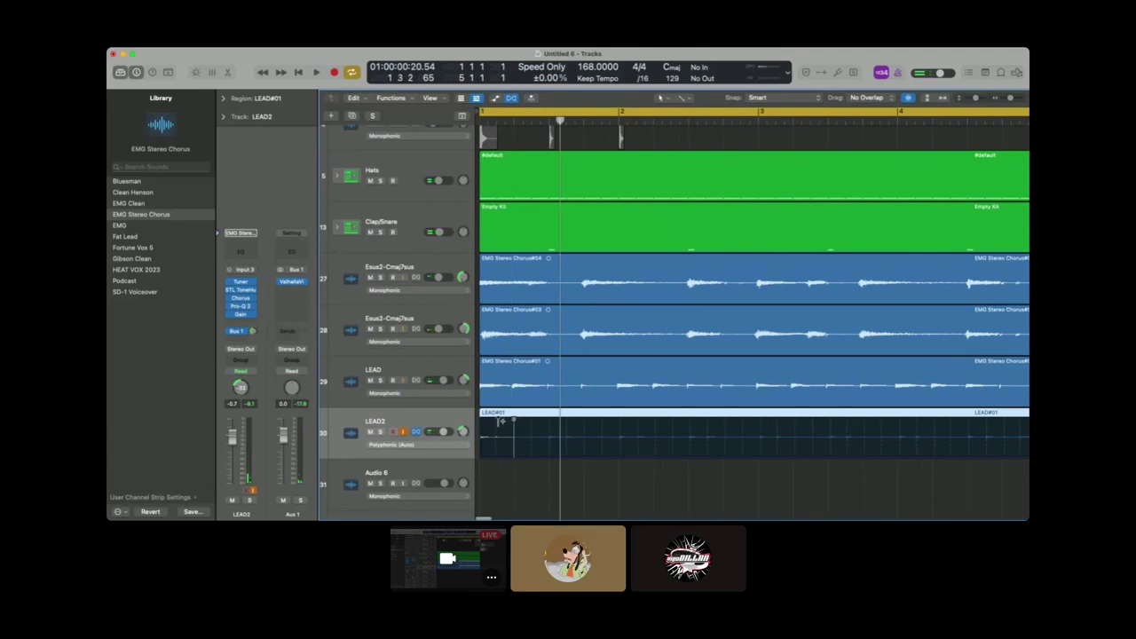
left_click(497, 421)
left_click(550, 421)
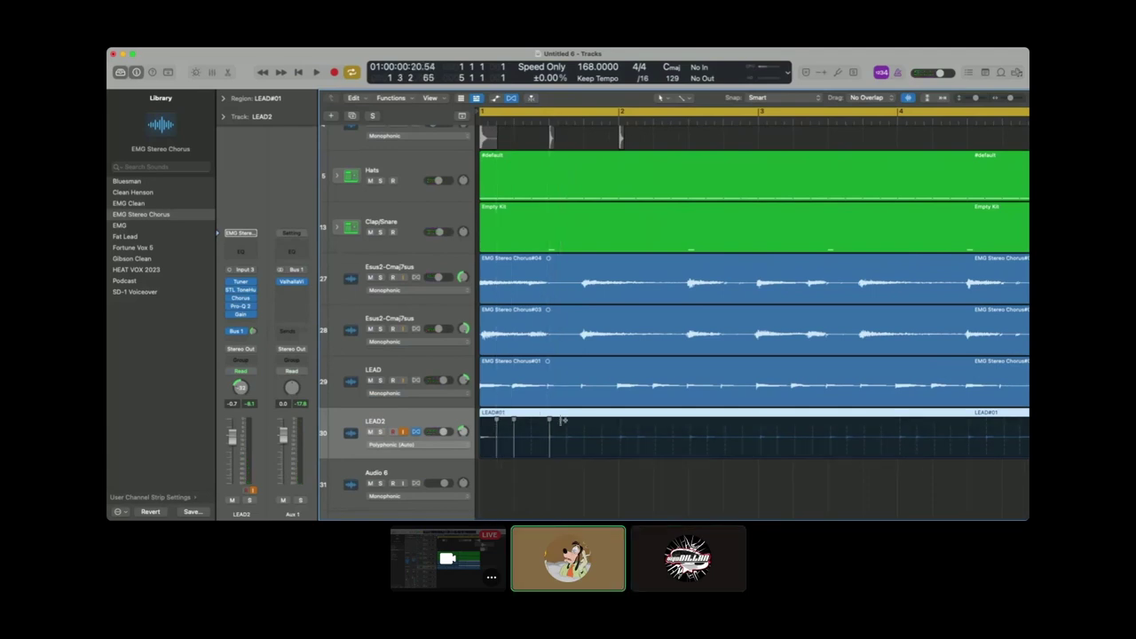
left_click(585, 421)
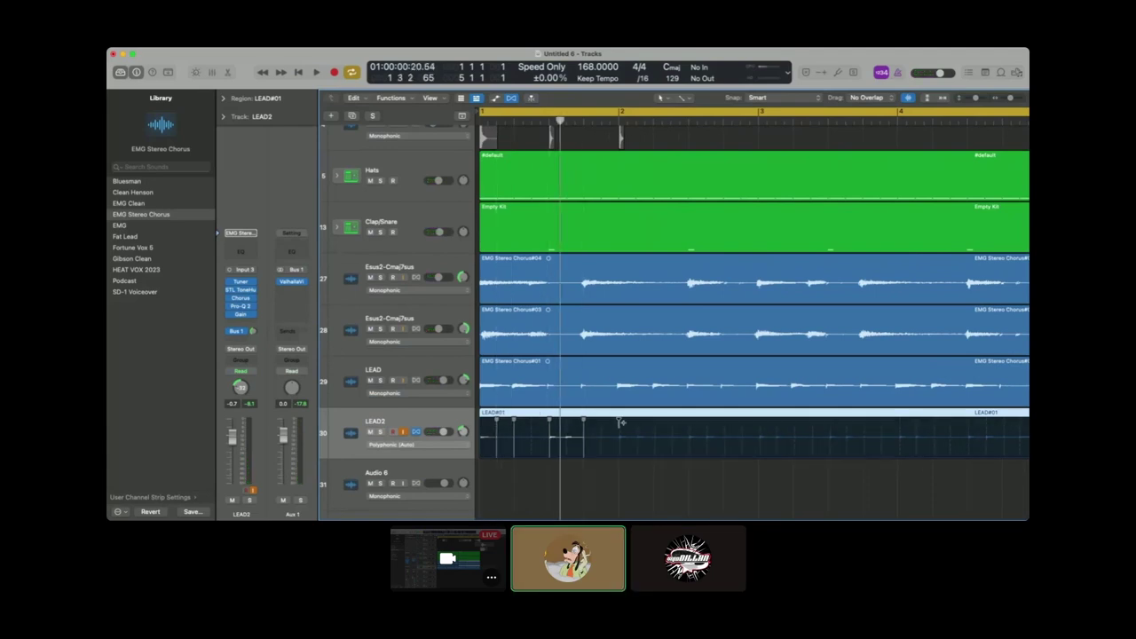
left_click(619, 421)
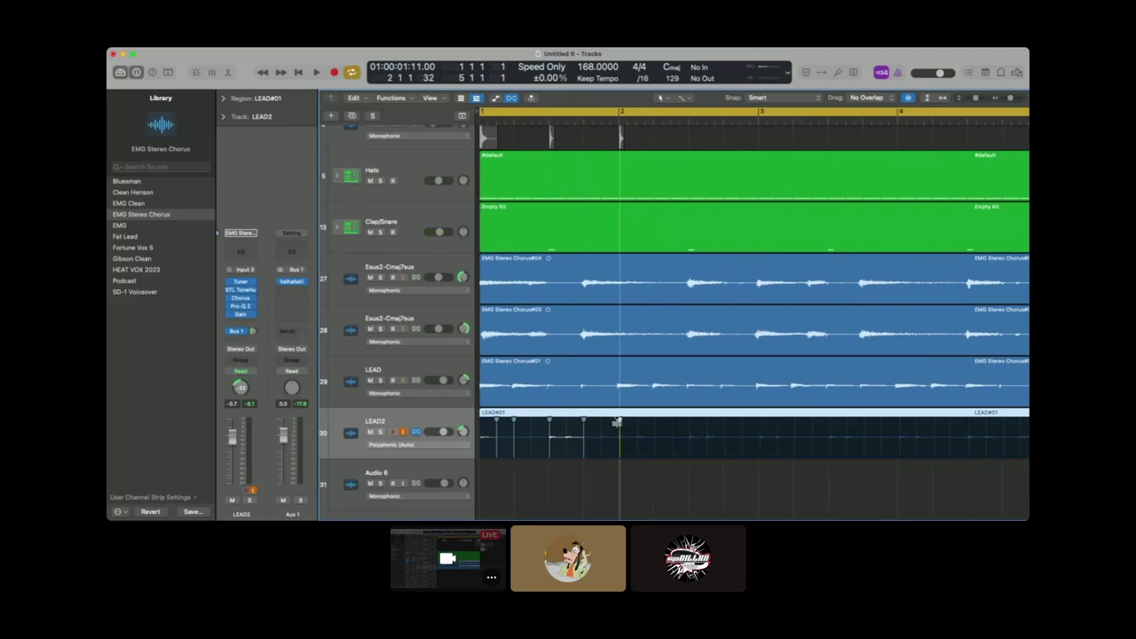
left_click(567, 421)
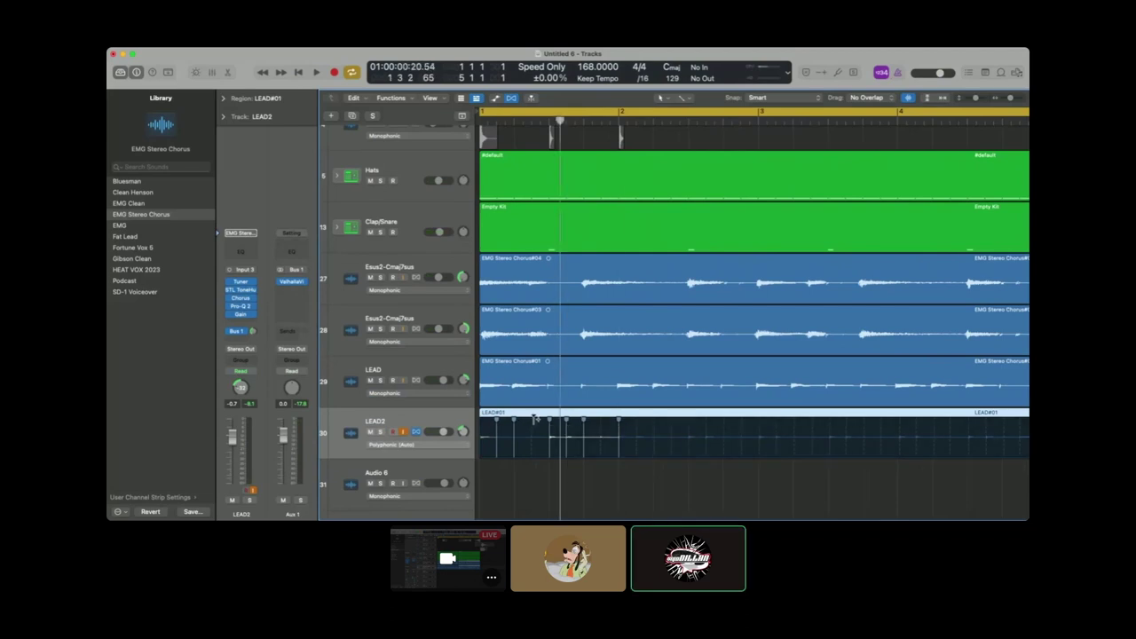
Continue adding flex markers to the LEAD2 take through bar 2, up to just before bar 3
scroll(537, 419, "right", 3)
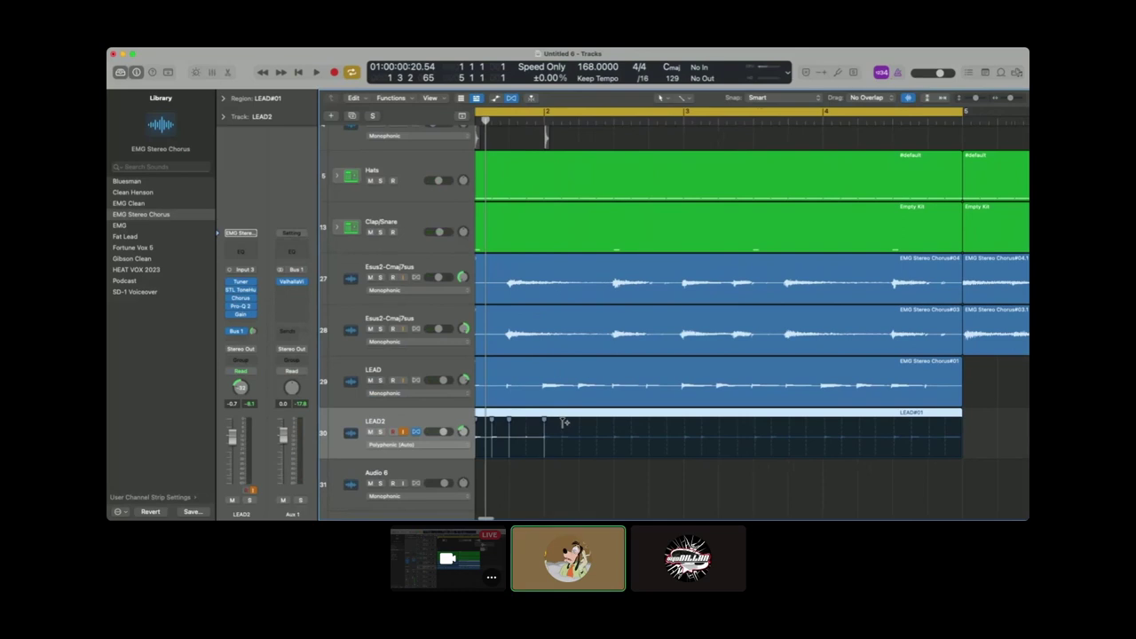
left_click(563, 420)
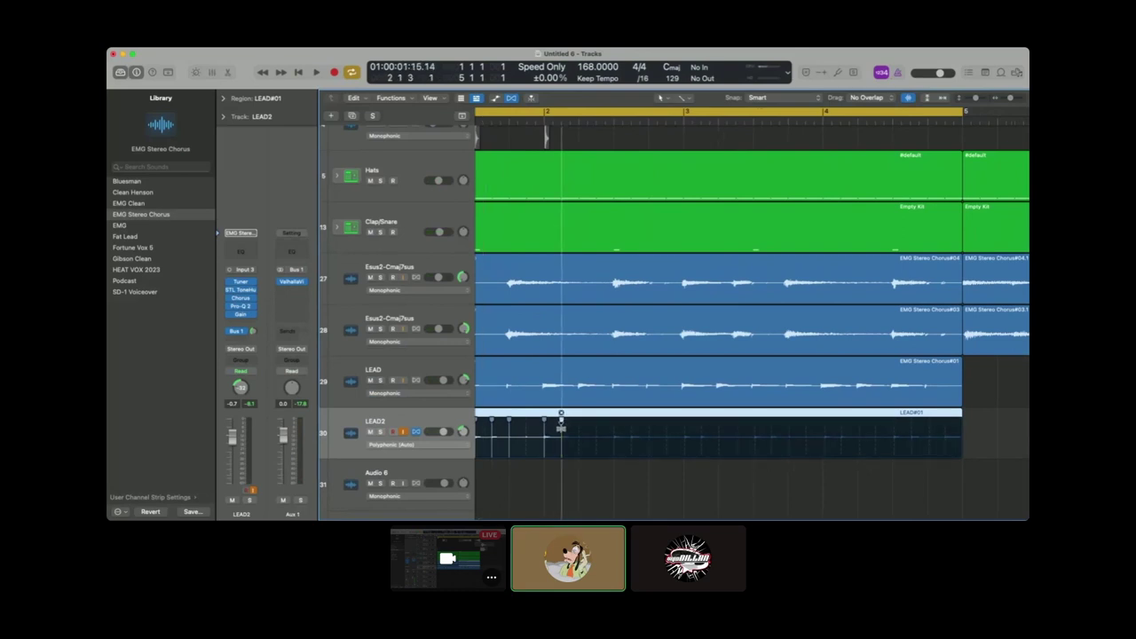
left_click(580, 423)
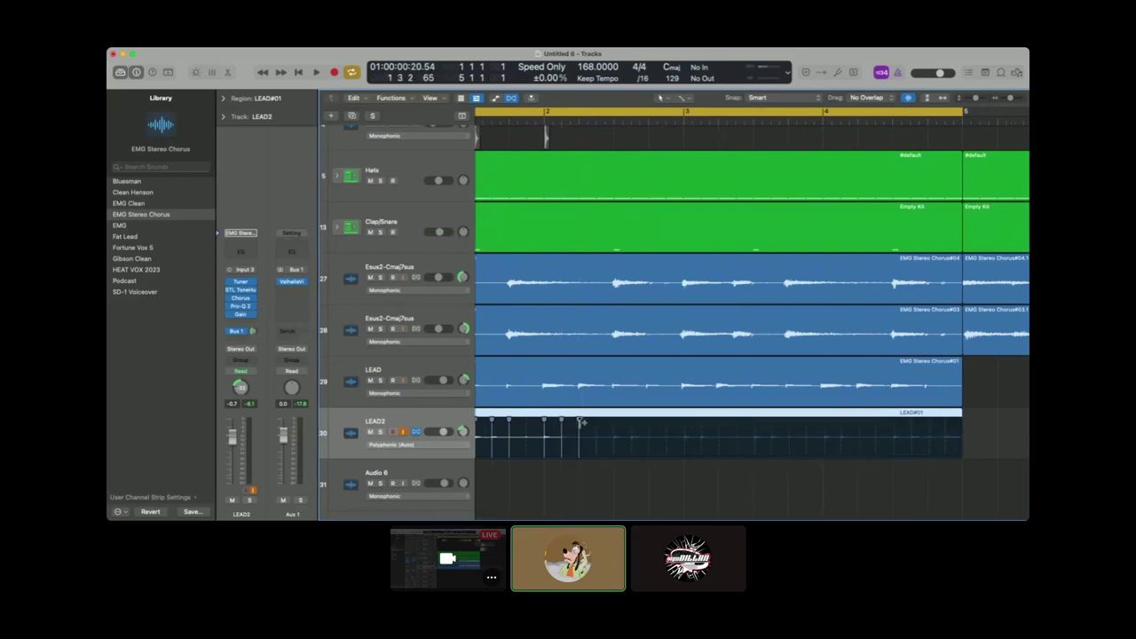
left_click(598, 421)
left_click(615, 423)
left_click(632, 422)
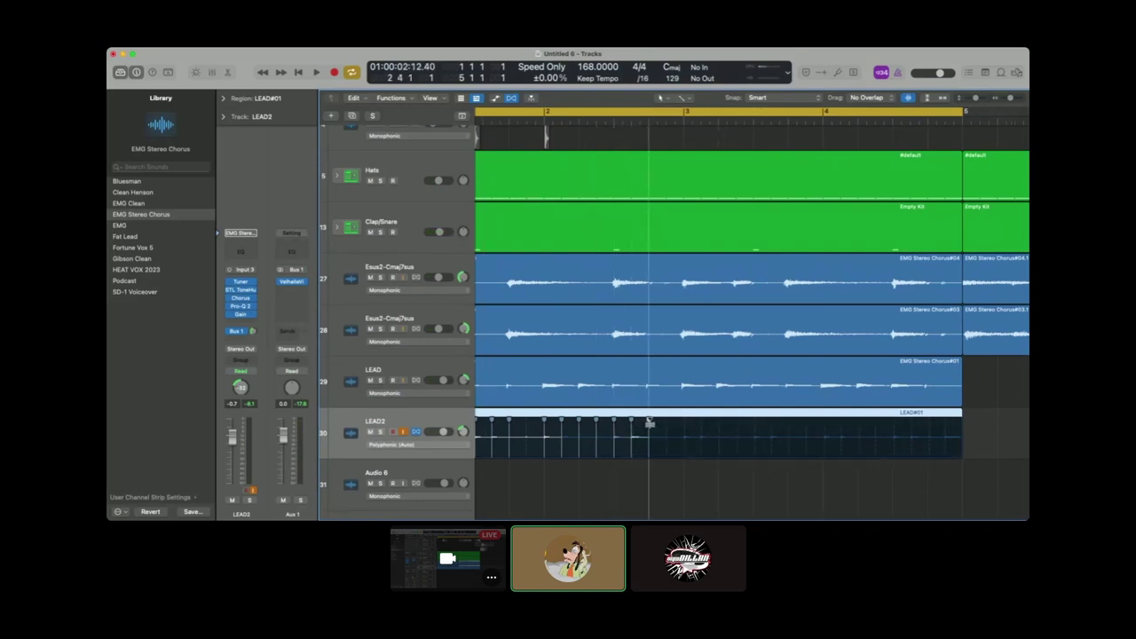
left_click(667, 423)
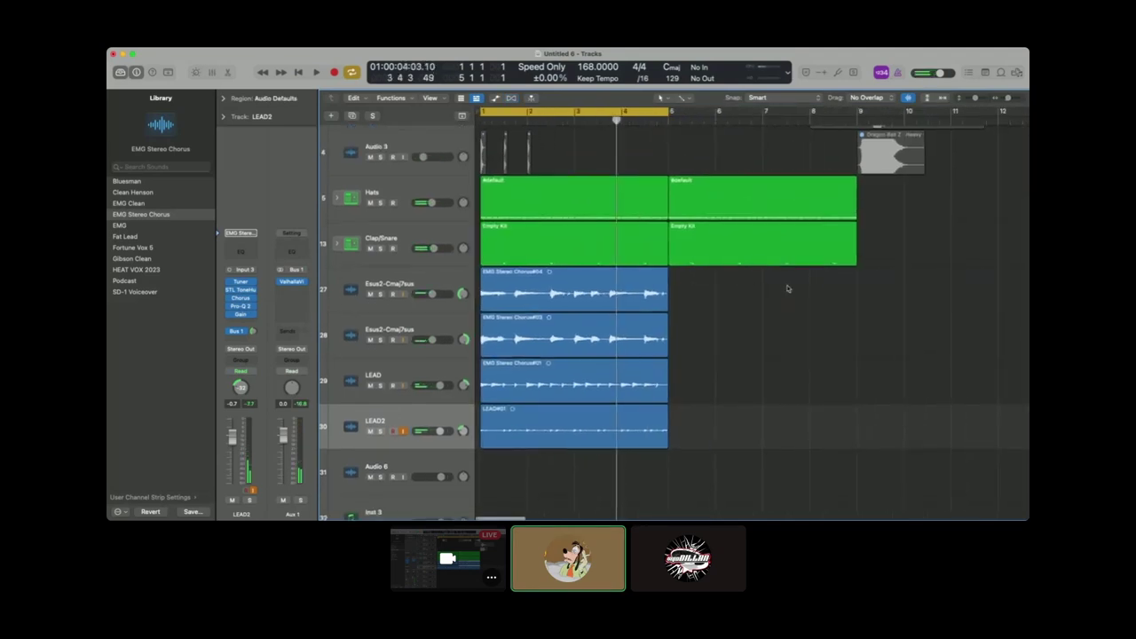
Duplicate the LEAD2 track with its settings and record another lead guitar take on the new track
key("super+d")
scroll(470, 424, "down", 2)
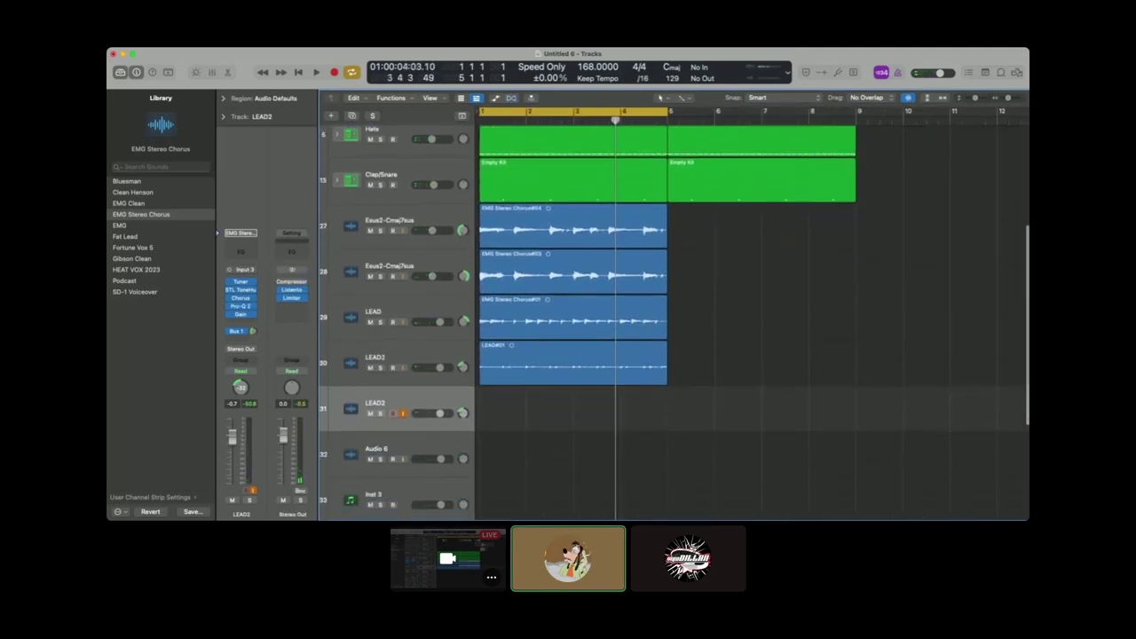
scroll(530, 418, "down", 5)
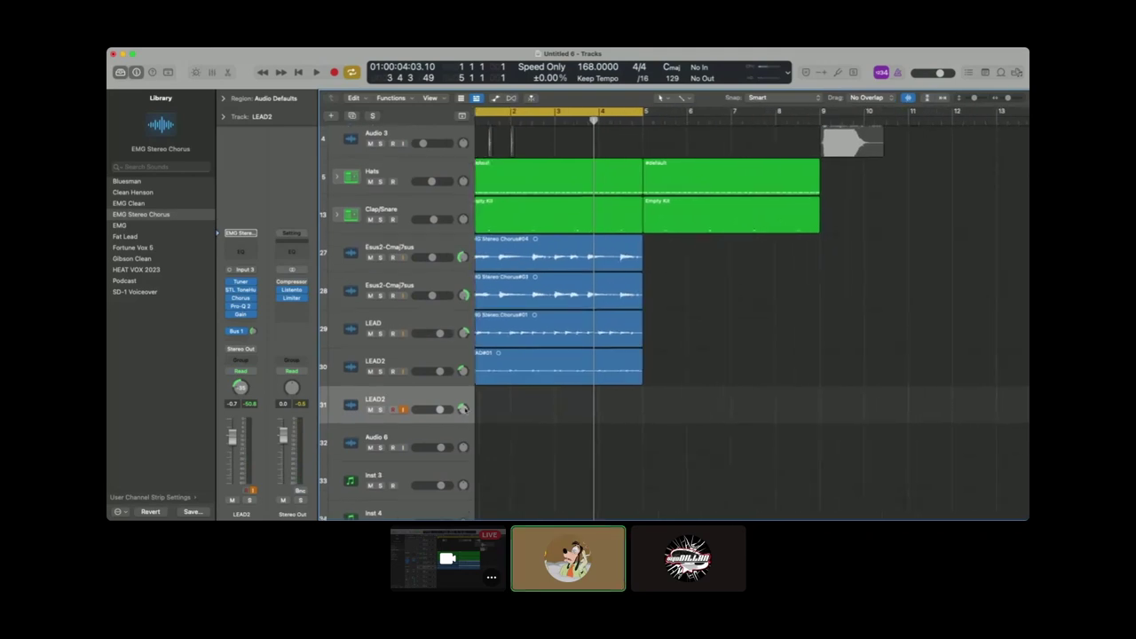
scroll(853, 339, "up", 4)
key("r")
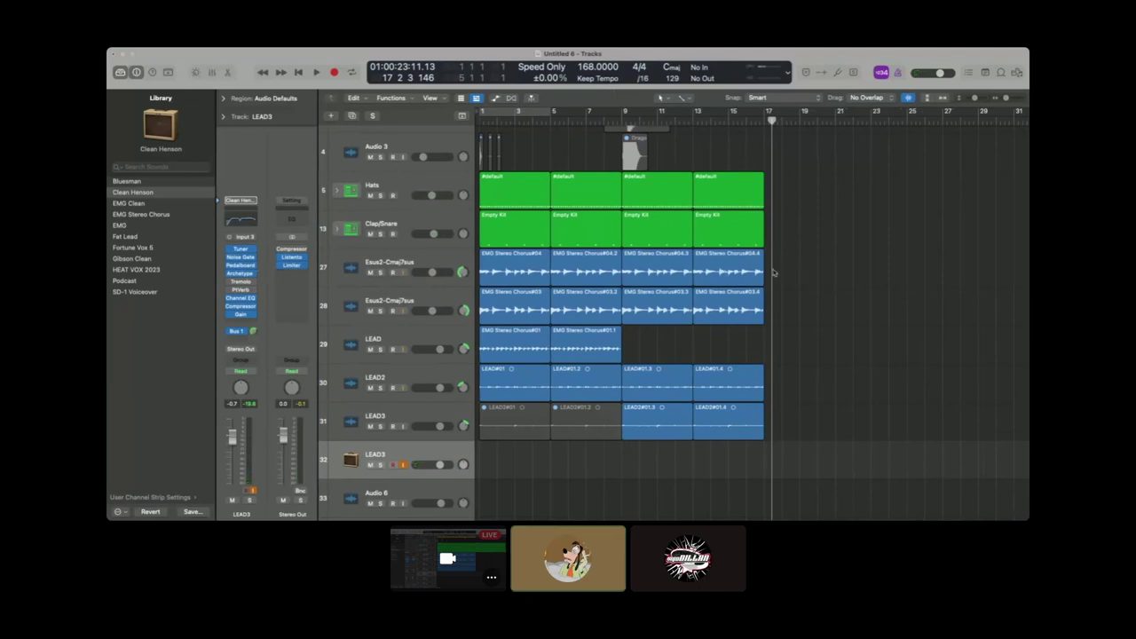
Record a clean arpeggio with the Clean Henson setting from bar 17 and add flex markers to it across bars 18 to 20
key("r")
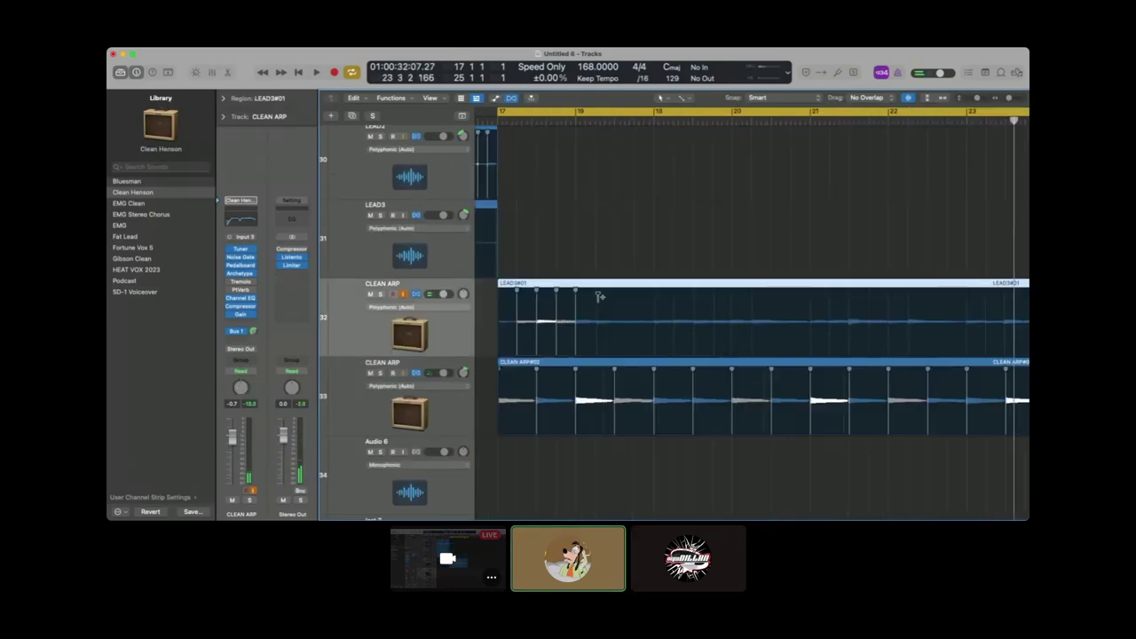
left_click(595, 293)
left_click(657, 295)
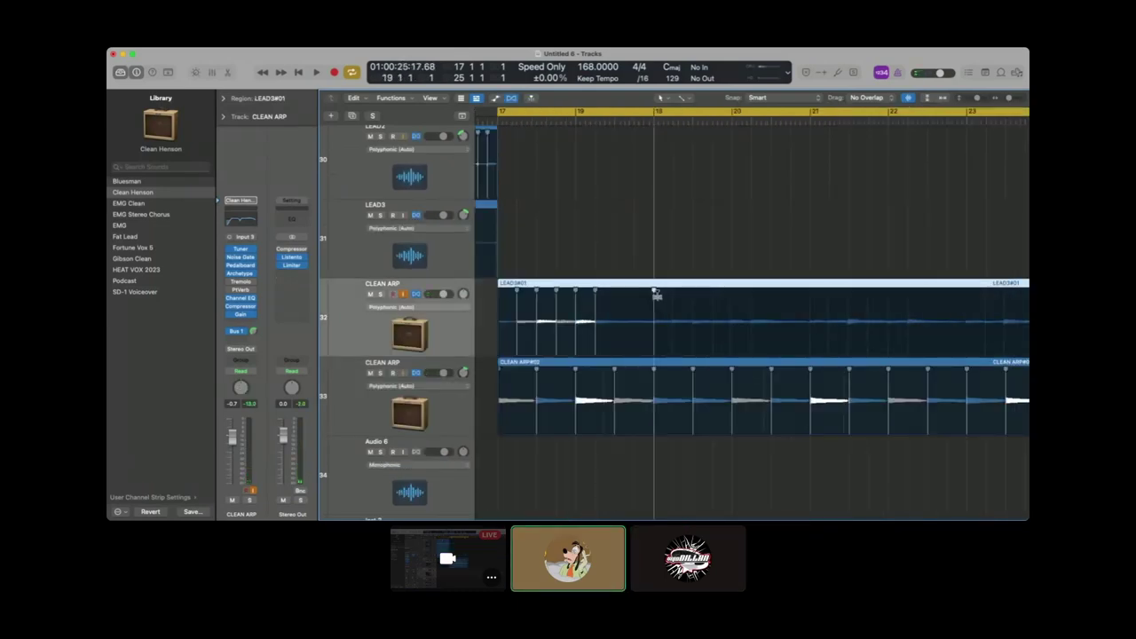
scroll(665, 253, "right", 3)
left_click(588, 291)
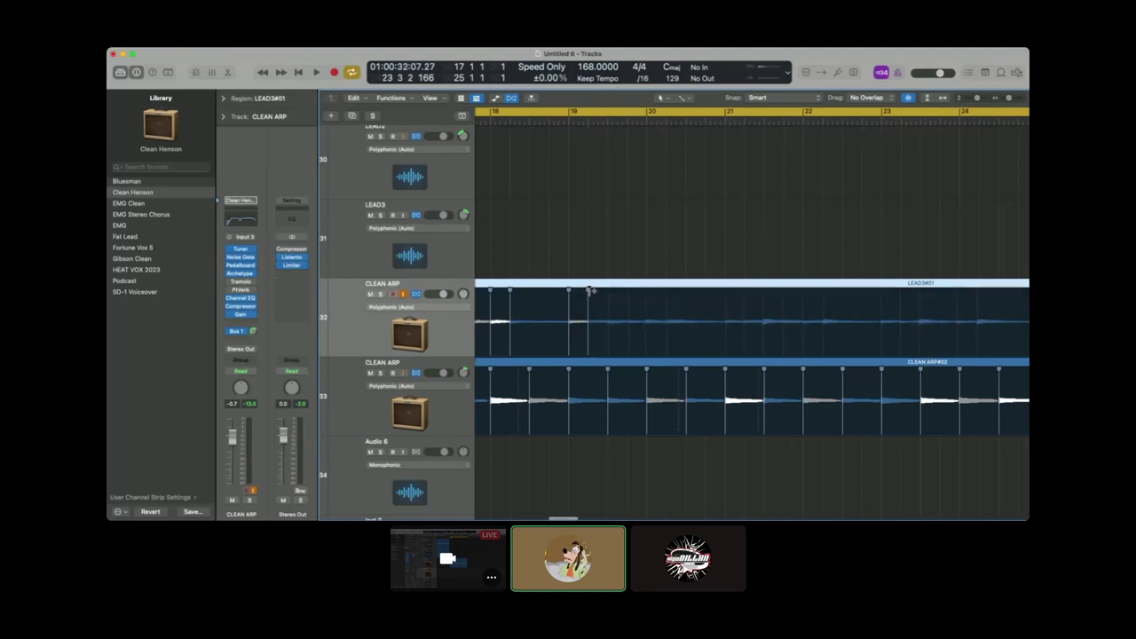
left_click(607, 293)
left_click(627, 292)
left_click(647, 294)
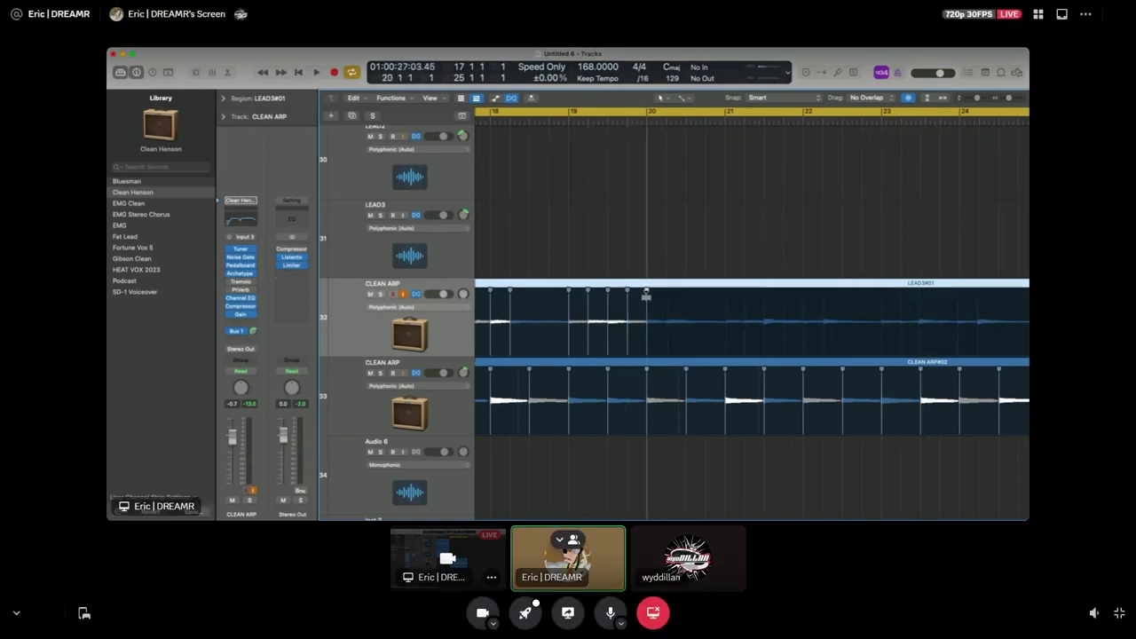
left_click(665, 293)
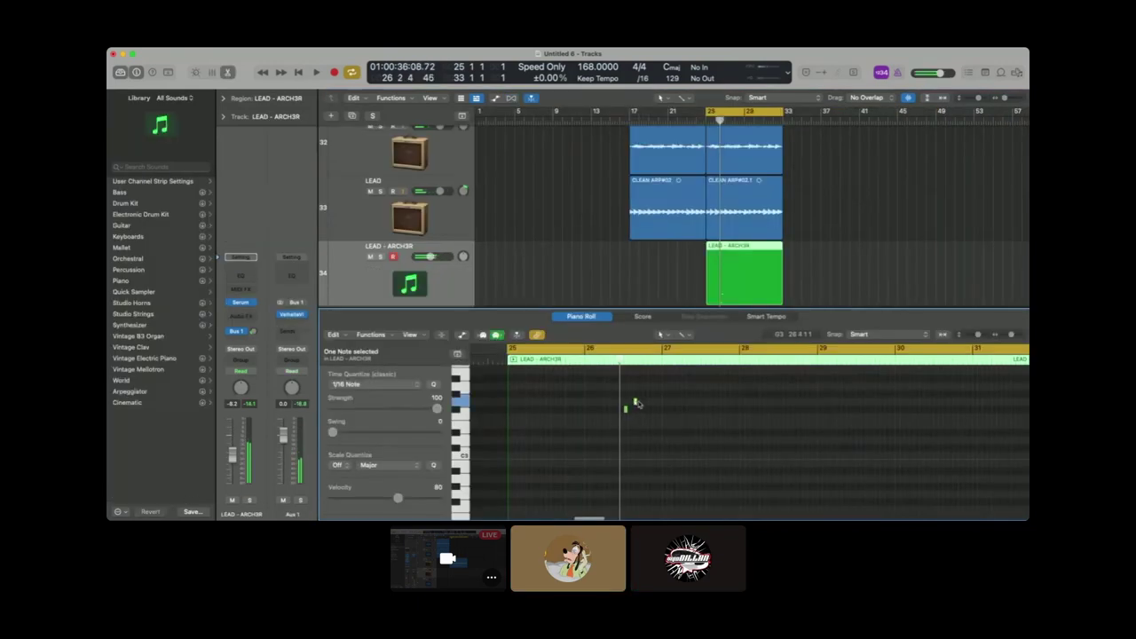
Add a melody note just after bar 27 in the LEAD - ARCH3R region and play the melody back
left_click(687, 414)
key("space")
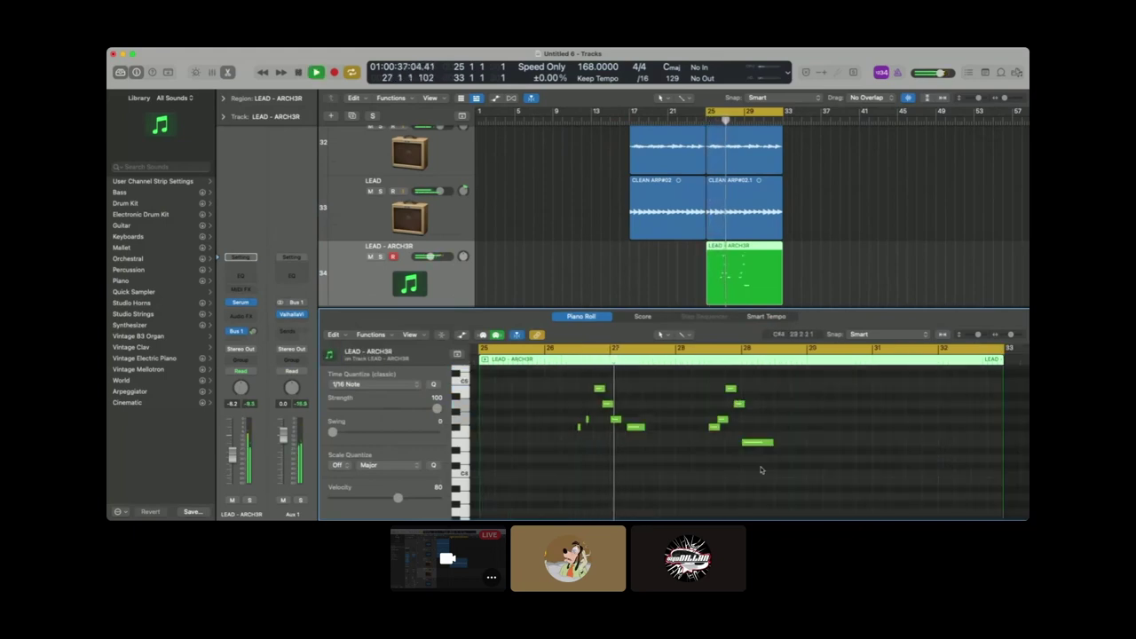
scroll(761, 470, "right", 2)
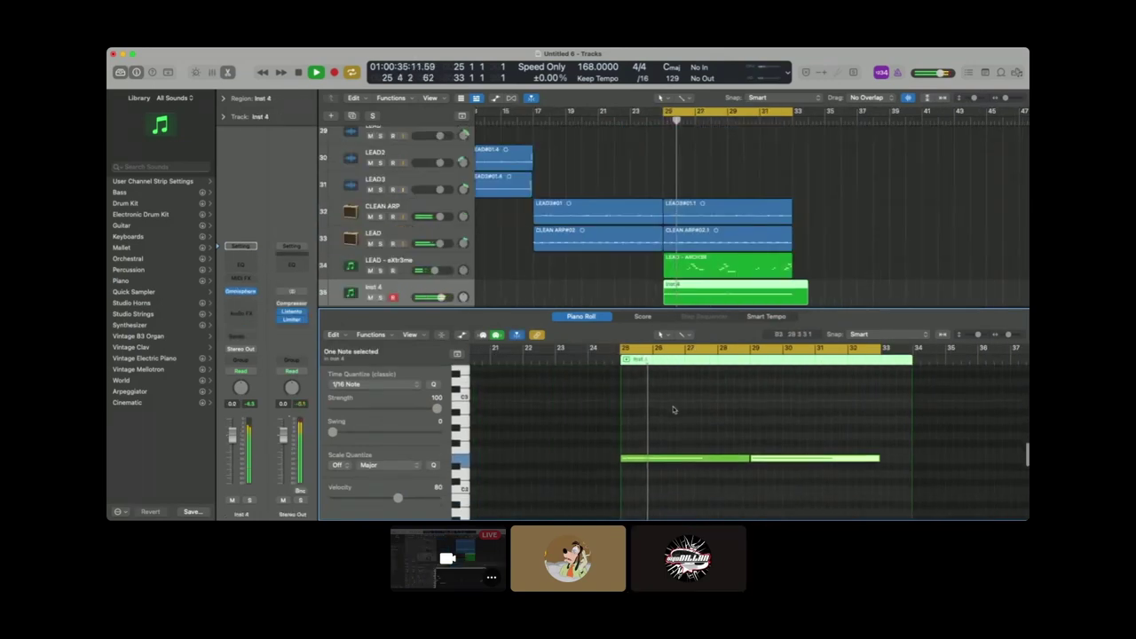
Lower the second long bass note, starting at bar 29 of the Inst 4 region, by four semitones
key("alt+Down")
key("alt+Down")
key("alt+Down")
key("alt+Down")
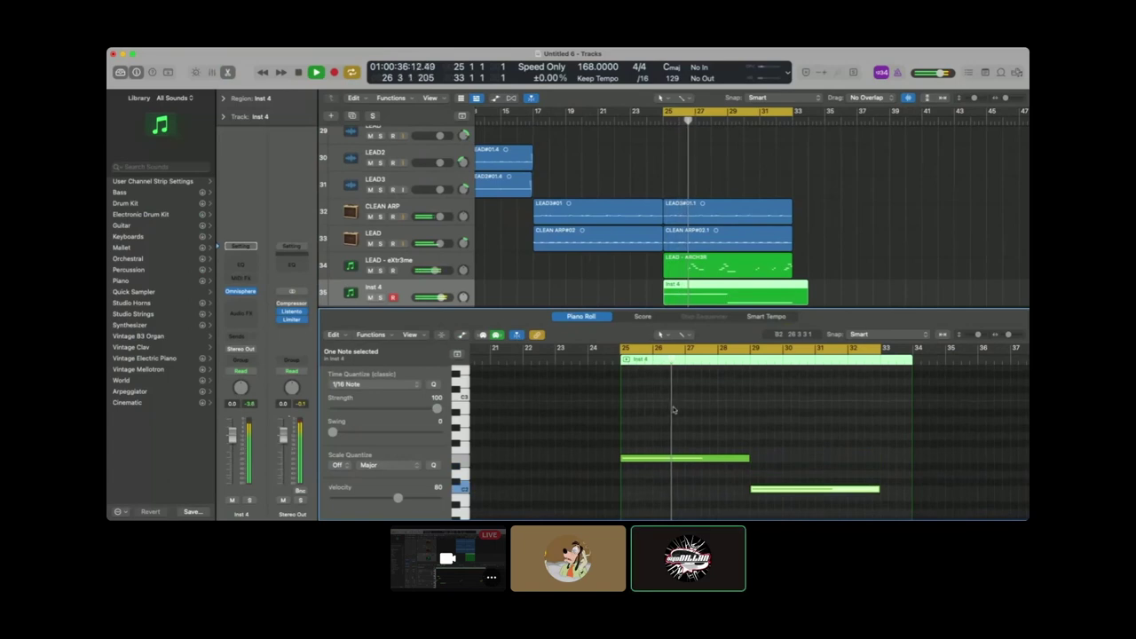
left_click(674, 410)
key("super+Left")
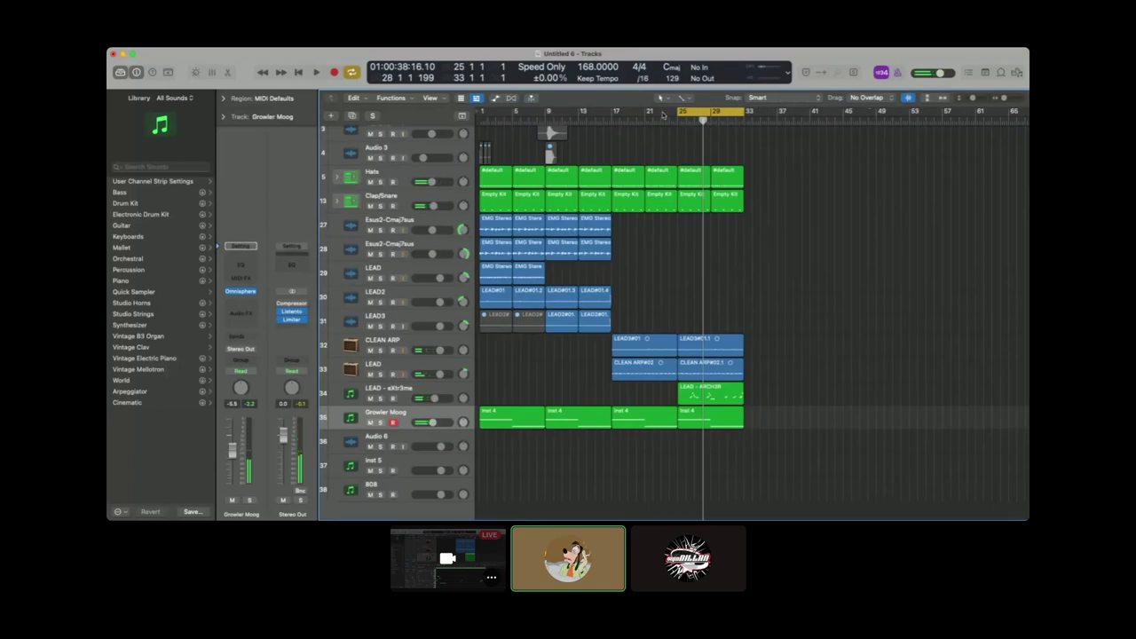
Add a new software instrument track directly below the LEAD - eXtr3me track
left_click(427, 392)
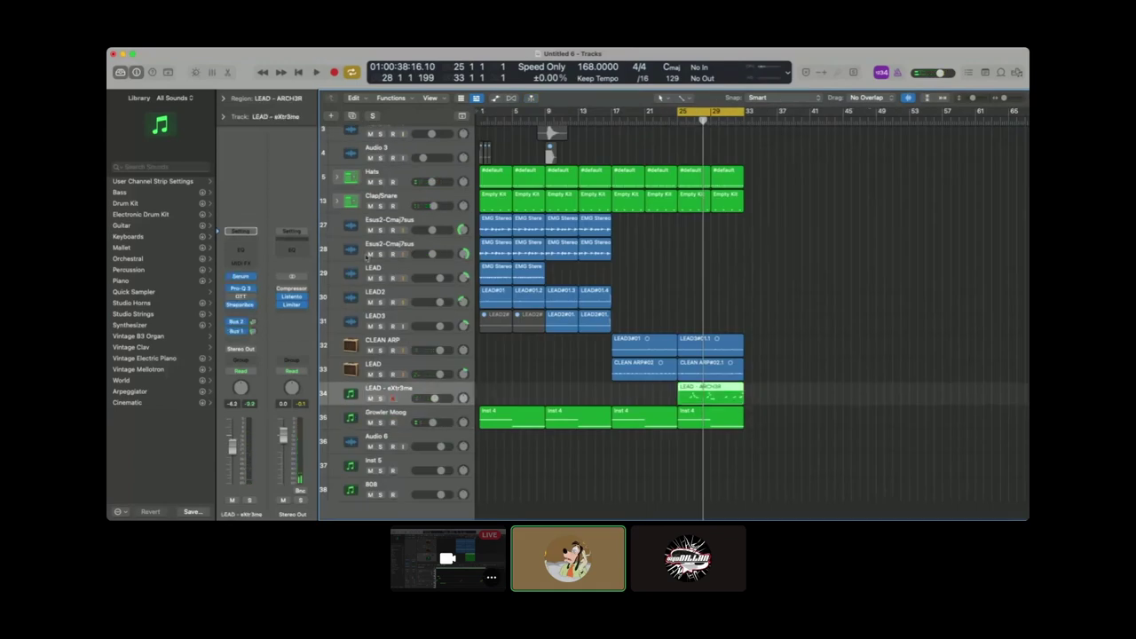
left_click(331, 116)
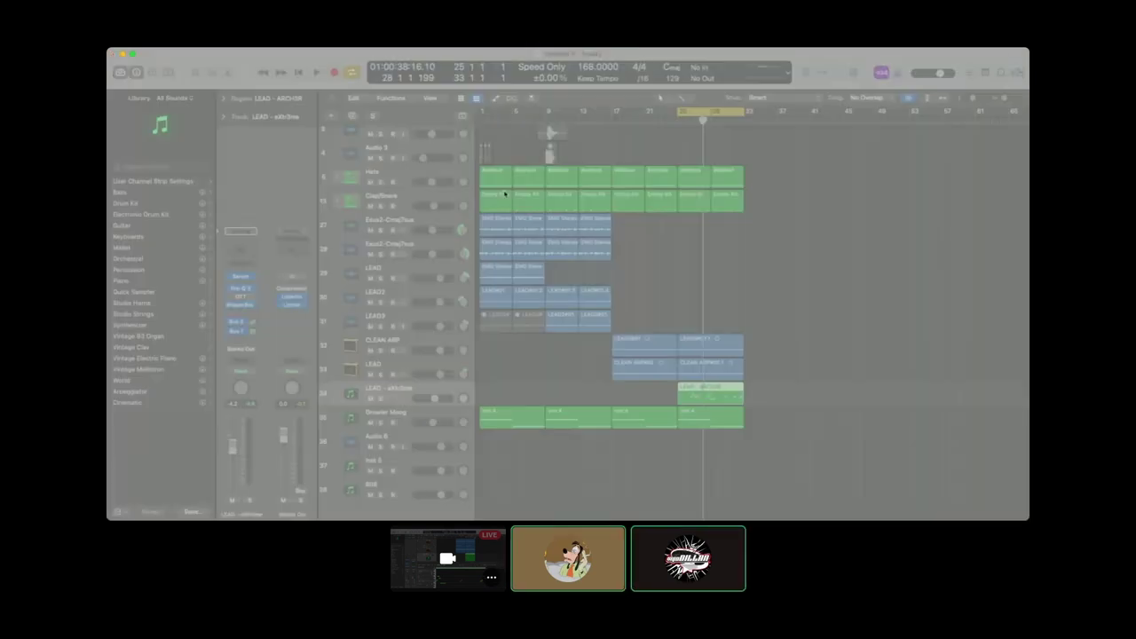
double_click(505, 193)
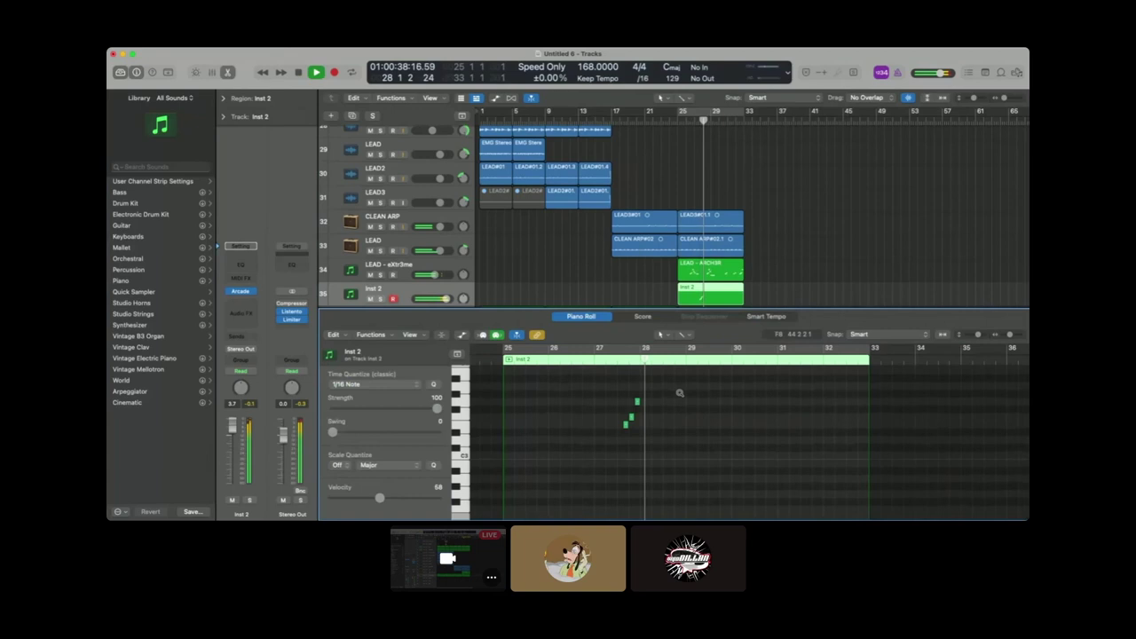
Raise the last of the three short notes before bar 28 in the Inst 2 region by two semitones and play it back
key("super+Right")
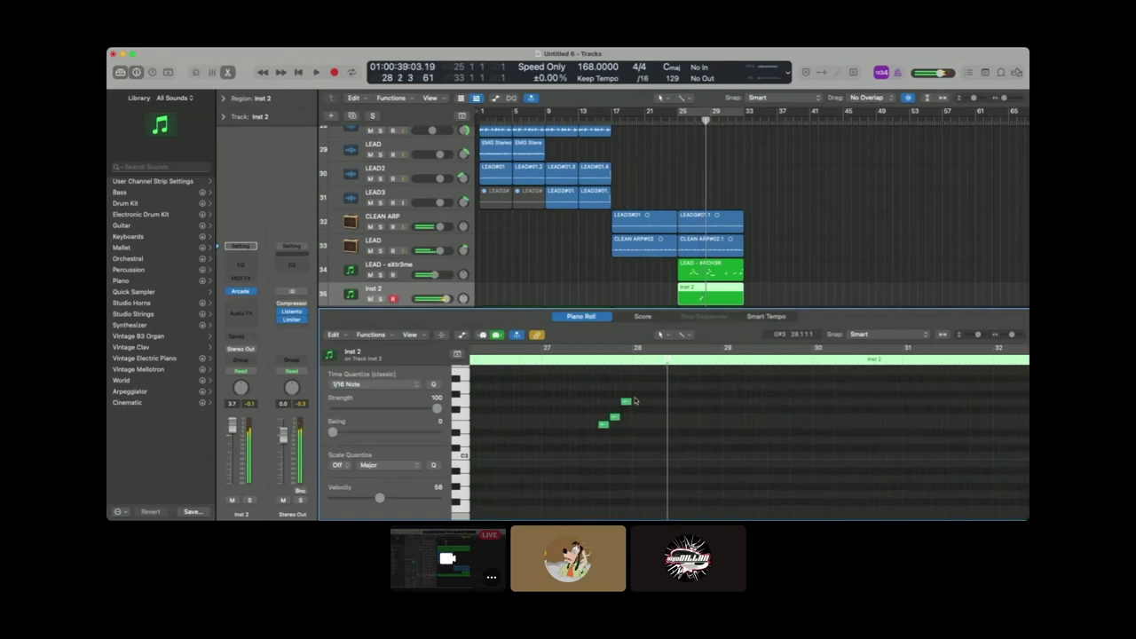
left_click_drag(628, 394, 628, 378)
key("space")
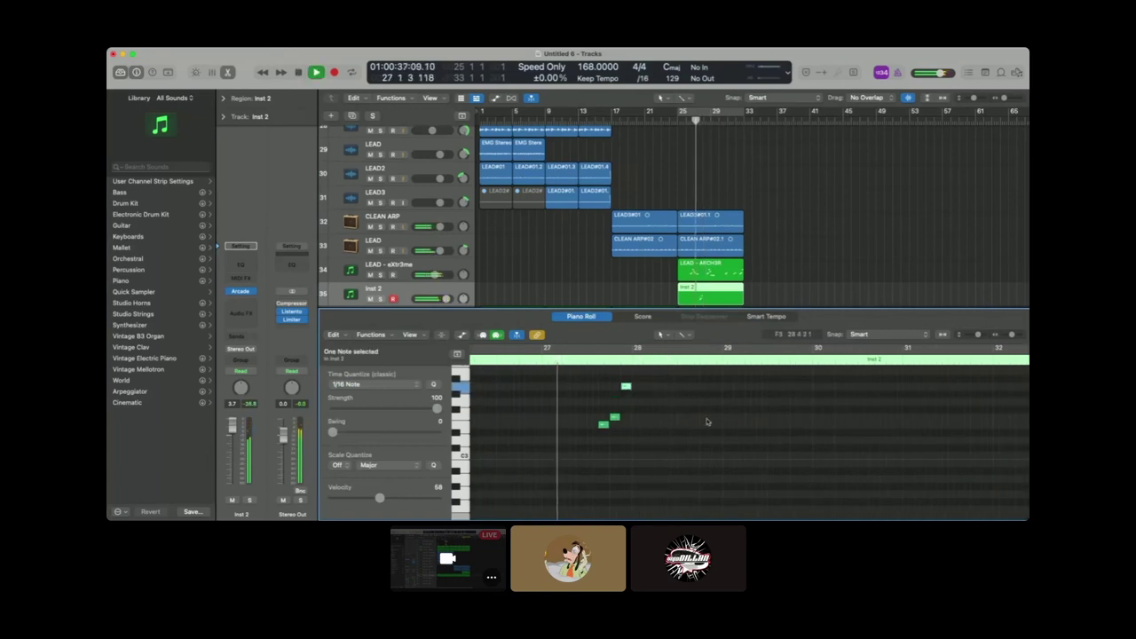
Repeat the three-note phrase once right after itself, just past bar 28, and play the Inst 2 melody from bar 27
key("space")
left_click_drag(645, 425, 607, 380)
key("super+r")
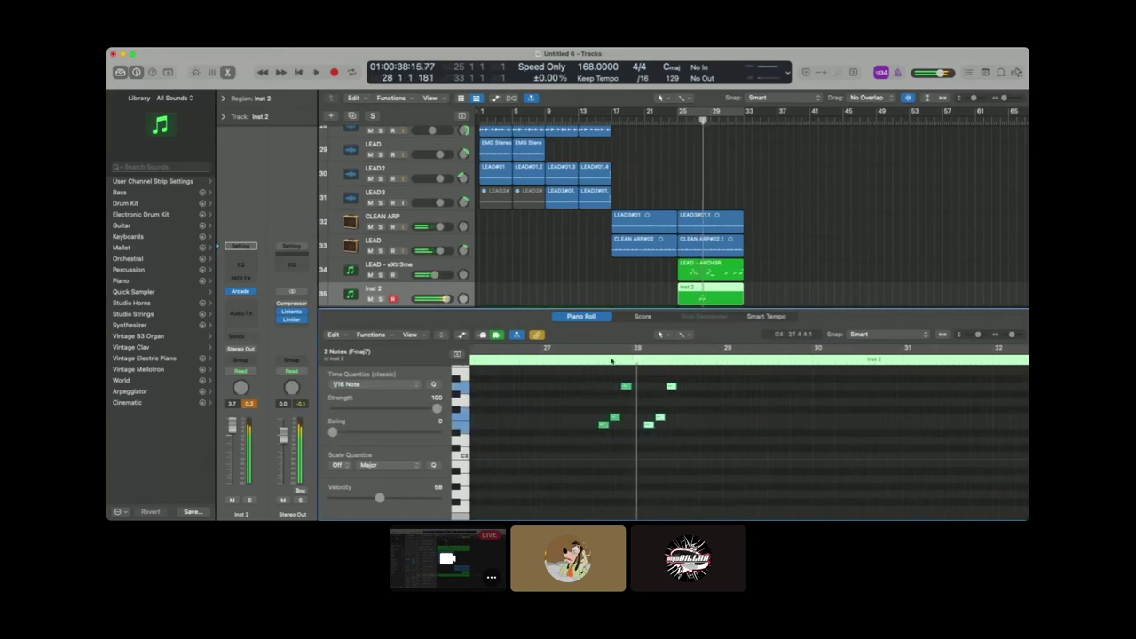
double_click(574, 359)
left_click(692, 395)
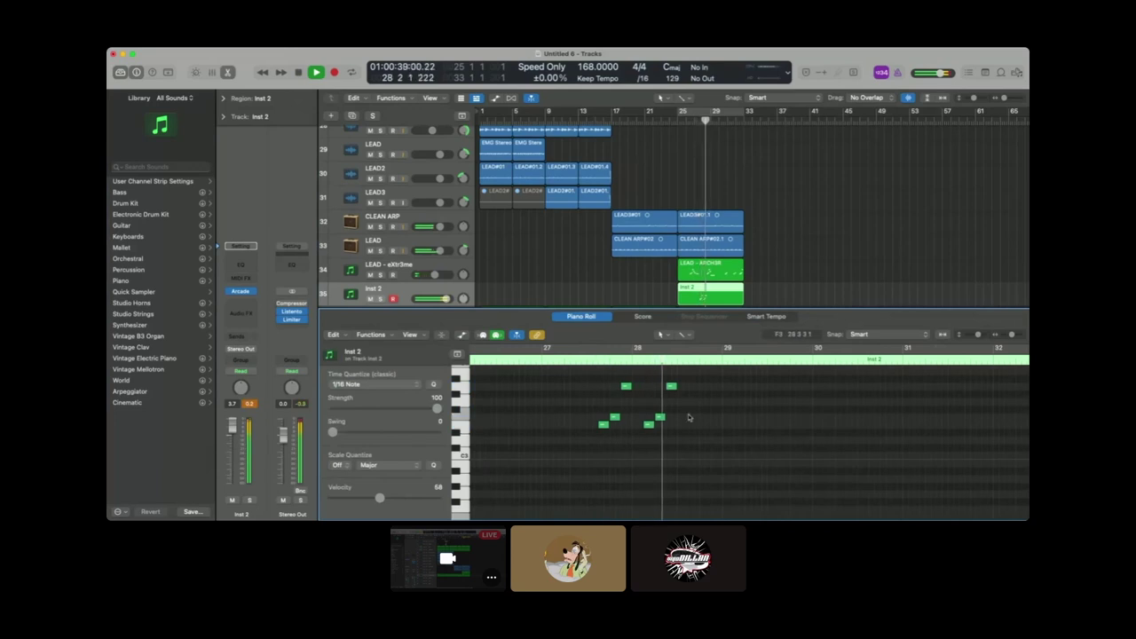
key("space")
left_click(698, 418)
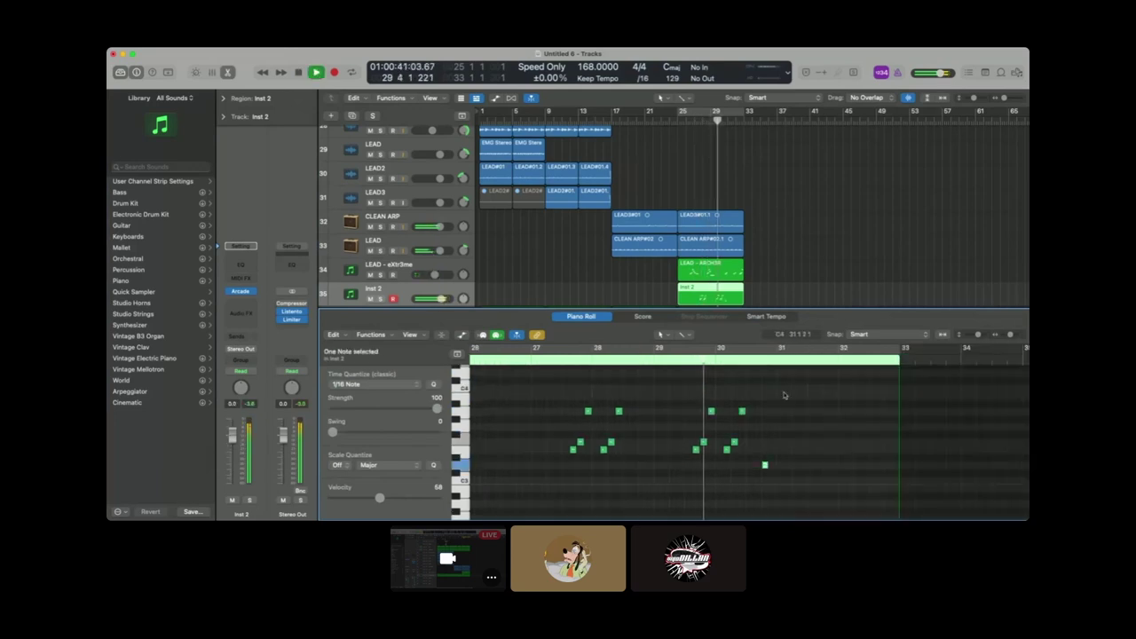
Delete the single low note between bars 30 and 31 in the Inst 2 region and stop playback
left_click(784, 395)
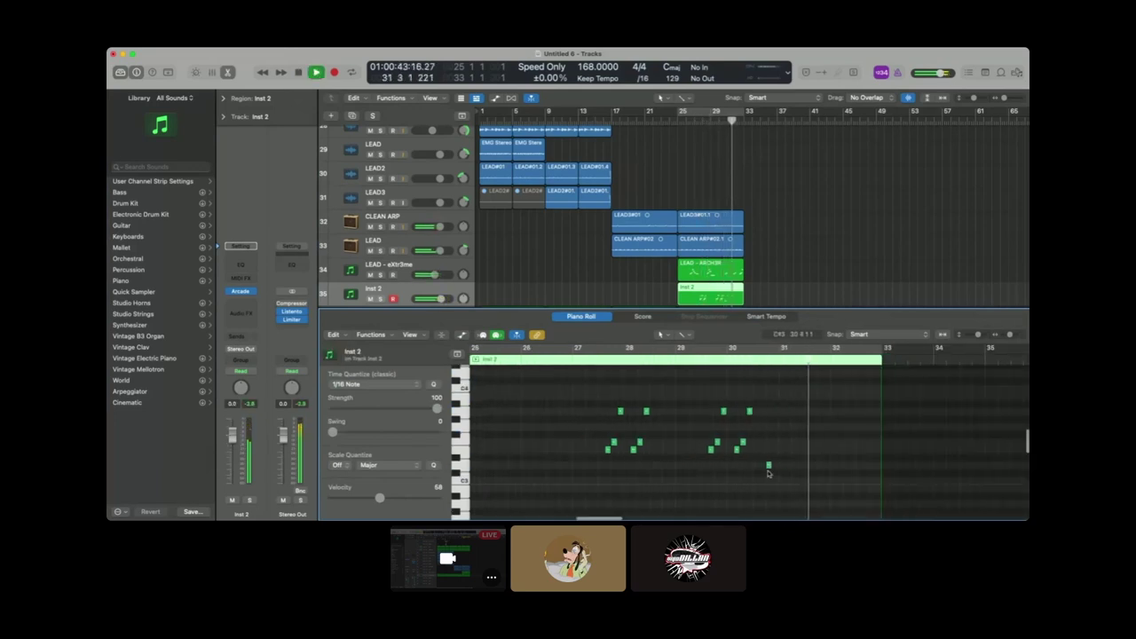
left_click(767, 465)
key("space")
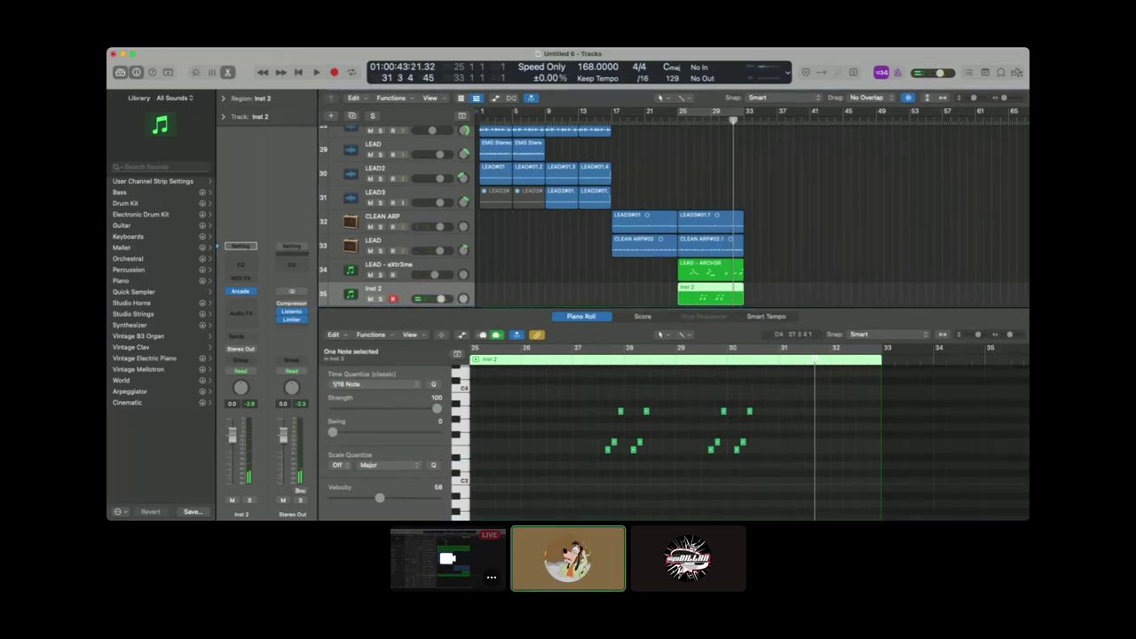
Cycle bars 25 to 33 and lower the Inst 2 track's volume to about -7.3 dB while playing back
key("c")
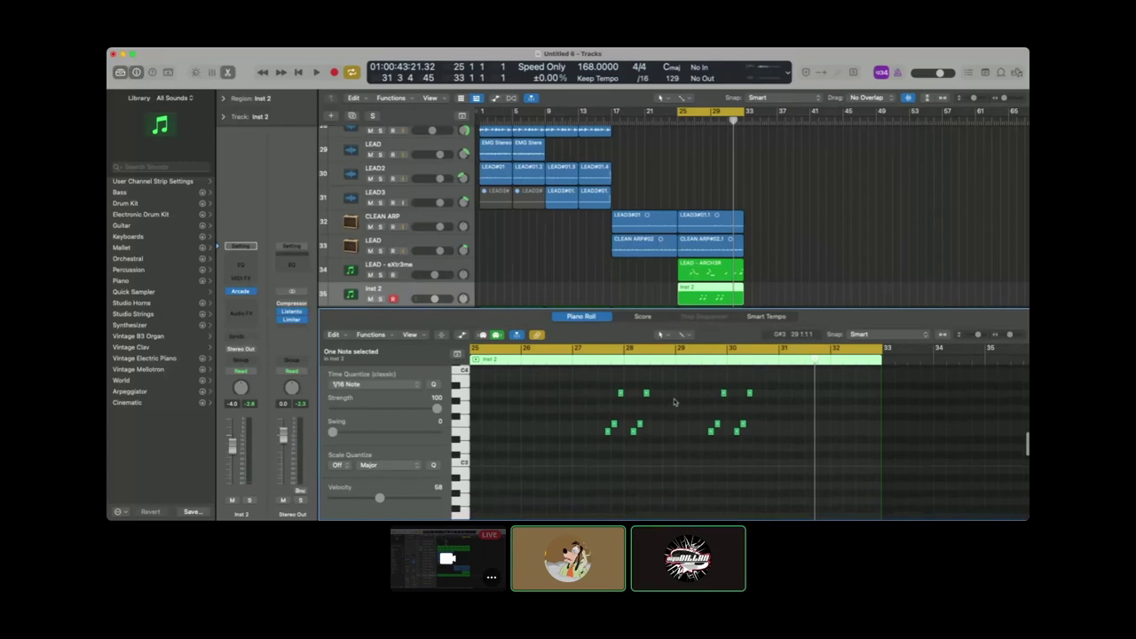
key("space")
left_click_drag(435, 300, 431, 299)
key("space")
left_click(599, 431)
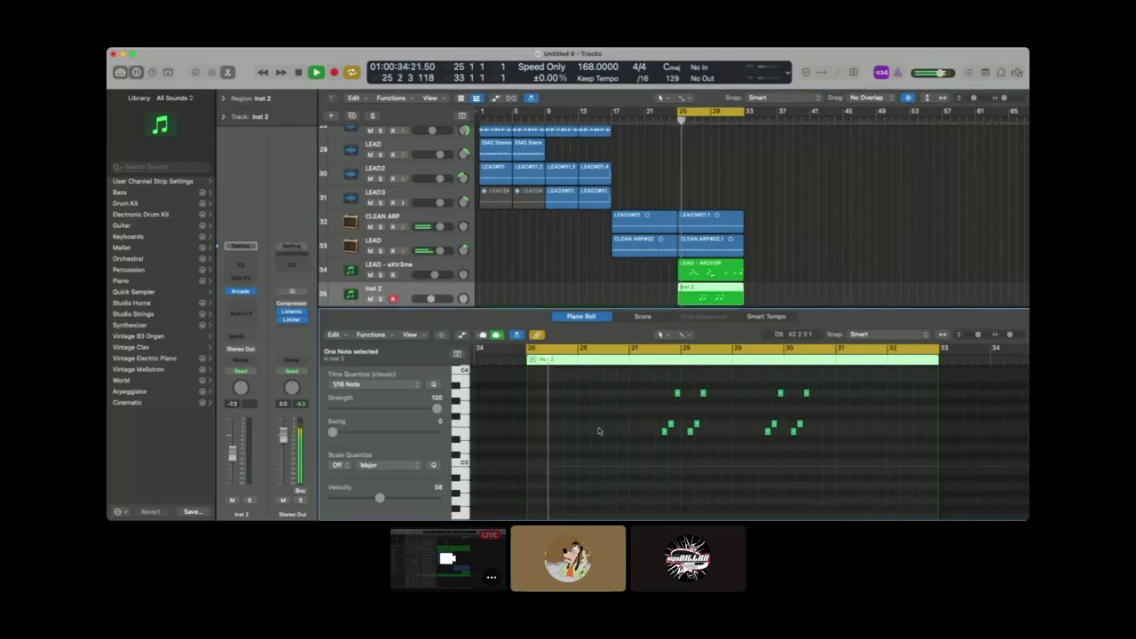
key("super+Left")
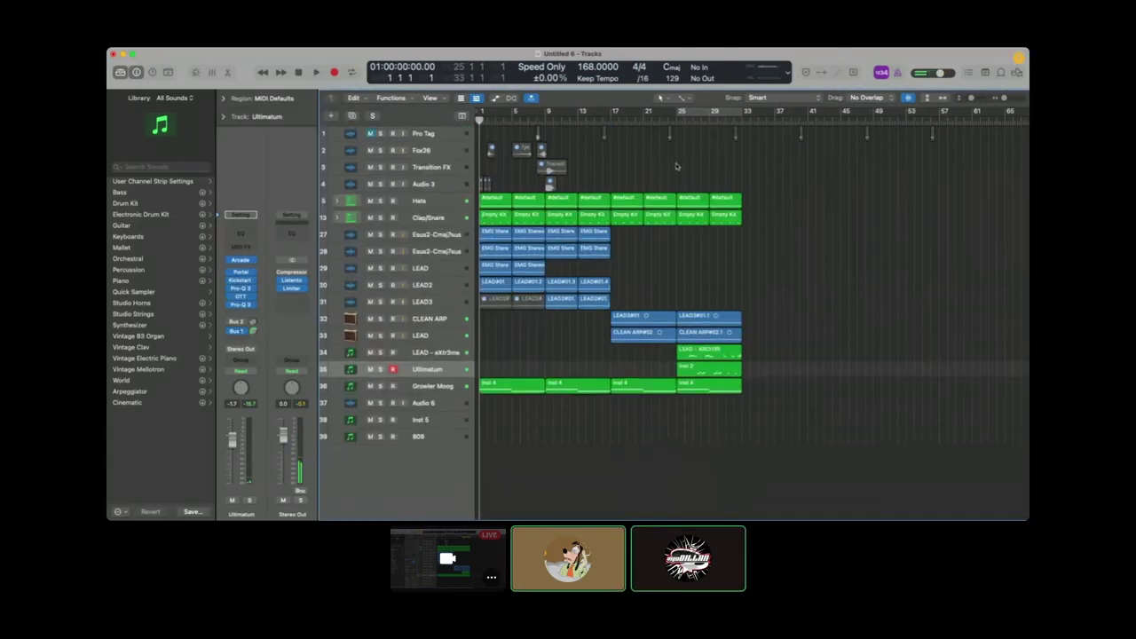
key("super+Down")
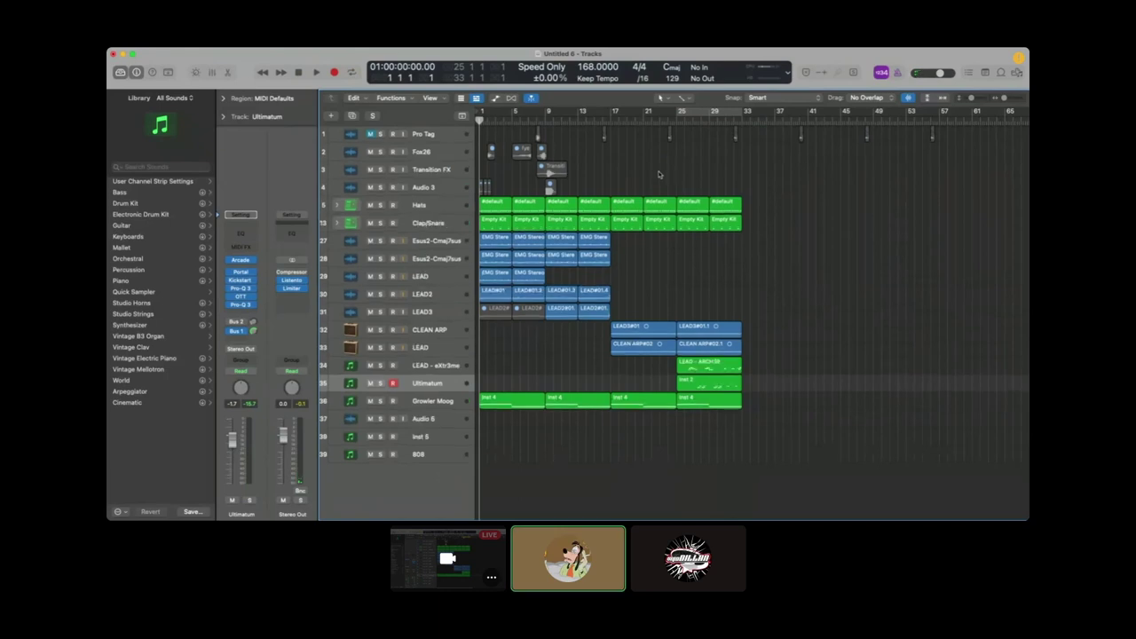
key("super+Down")
key("super+Down")
key("super+f")
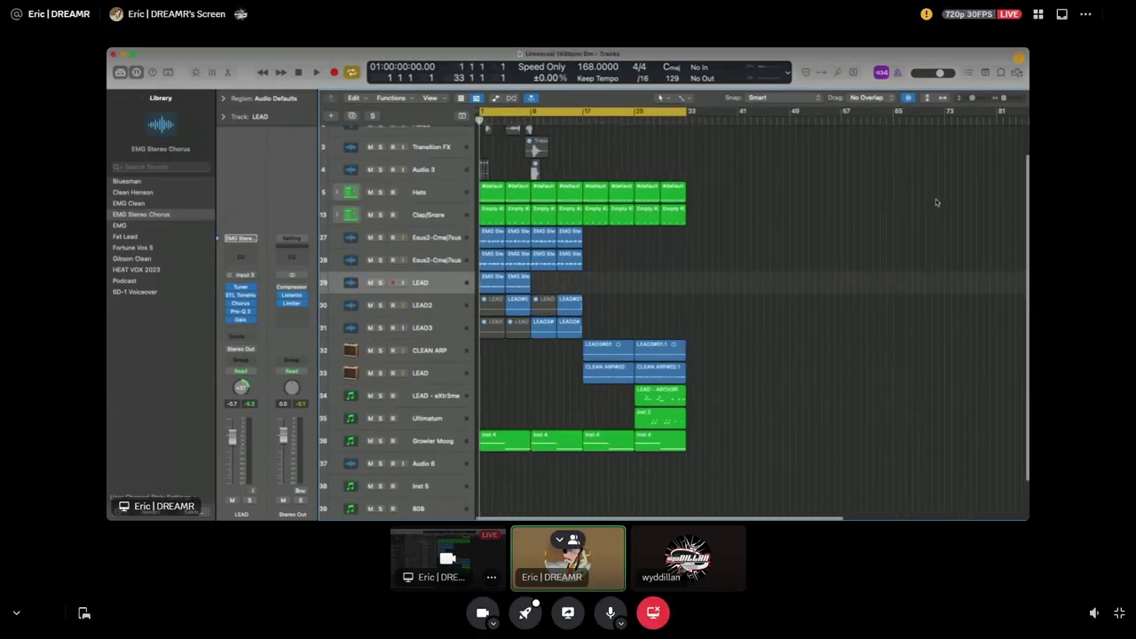
Switch to FL Studio, set the tempo to 168 BPM with all channels restretched, and adjust the start of the Universal_168bpm clip
left_click(1120, 615)
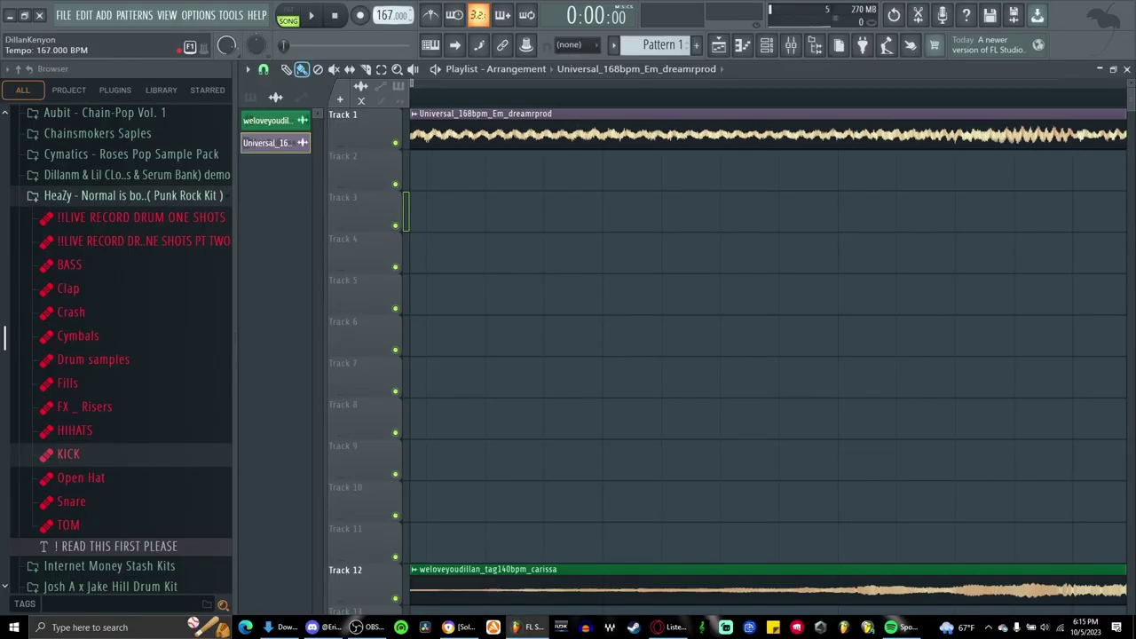
left_click_drag(387, 15, 391, 18)
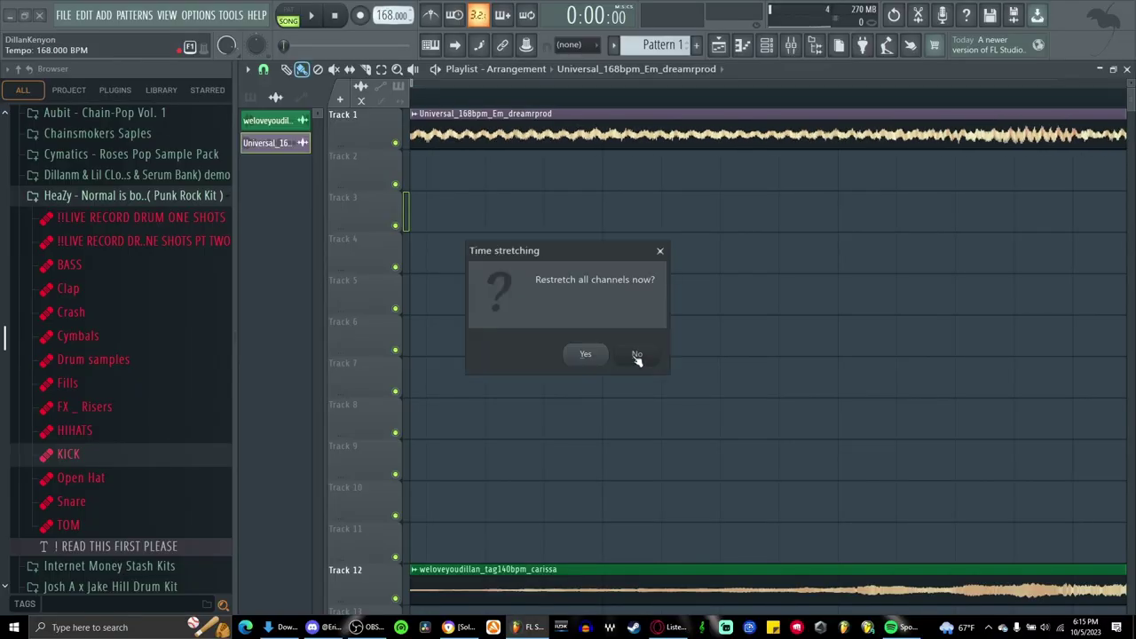
left_click(585, 354)
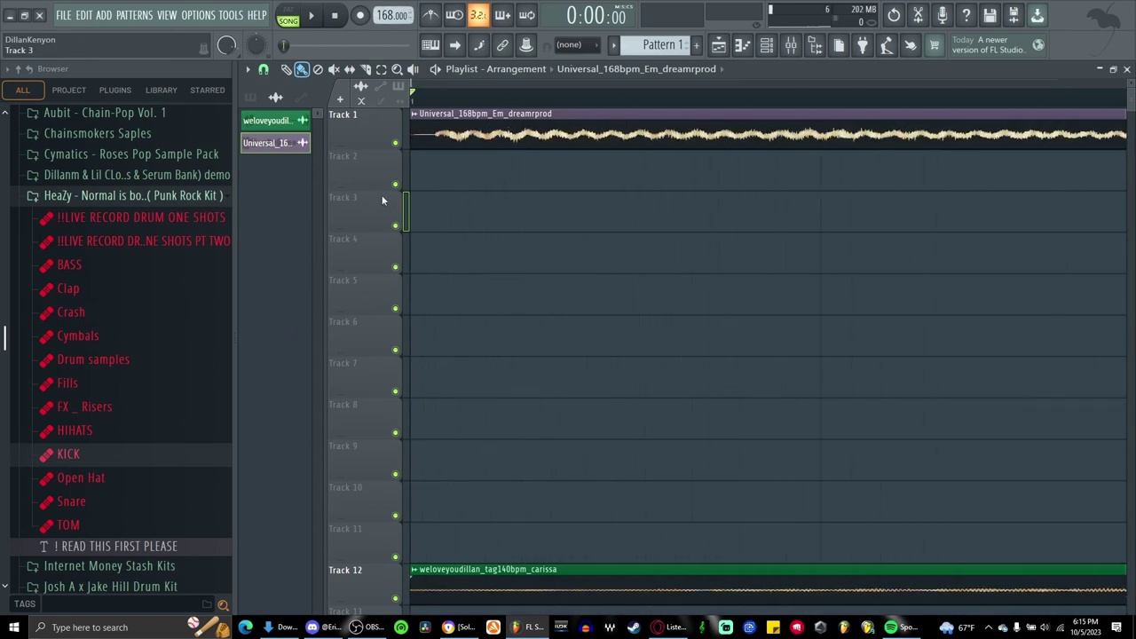
left_click_drag(417, 135, 432, 144)
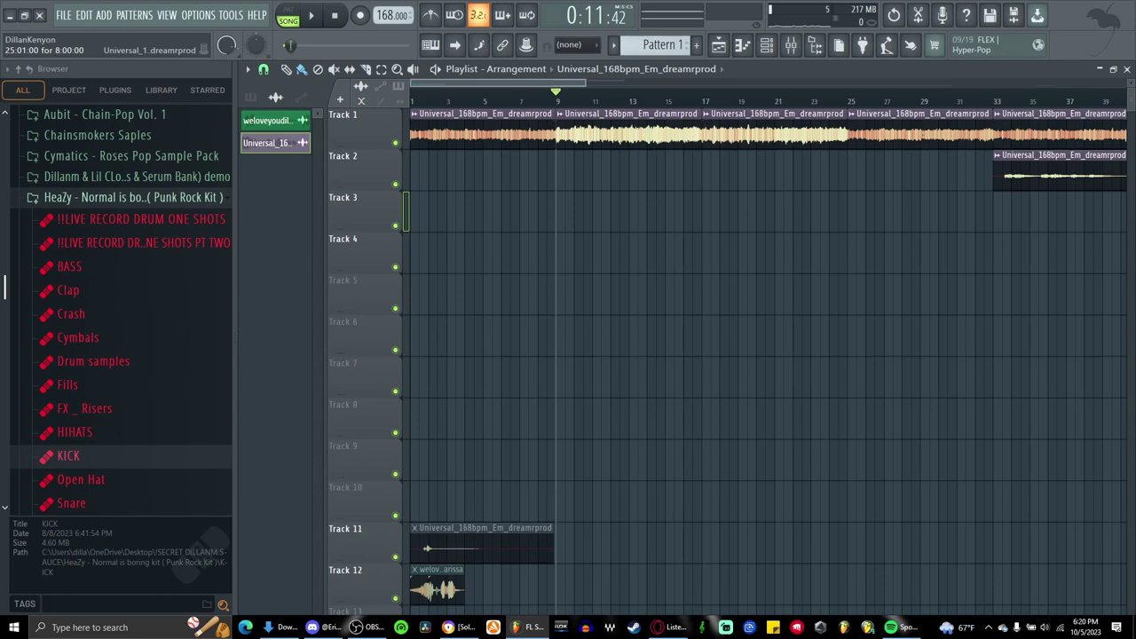
Find the Nice Clap sample among the starred browser items and load it into the project
scroll(97, 297, "up", 4)
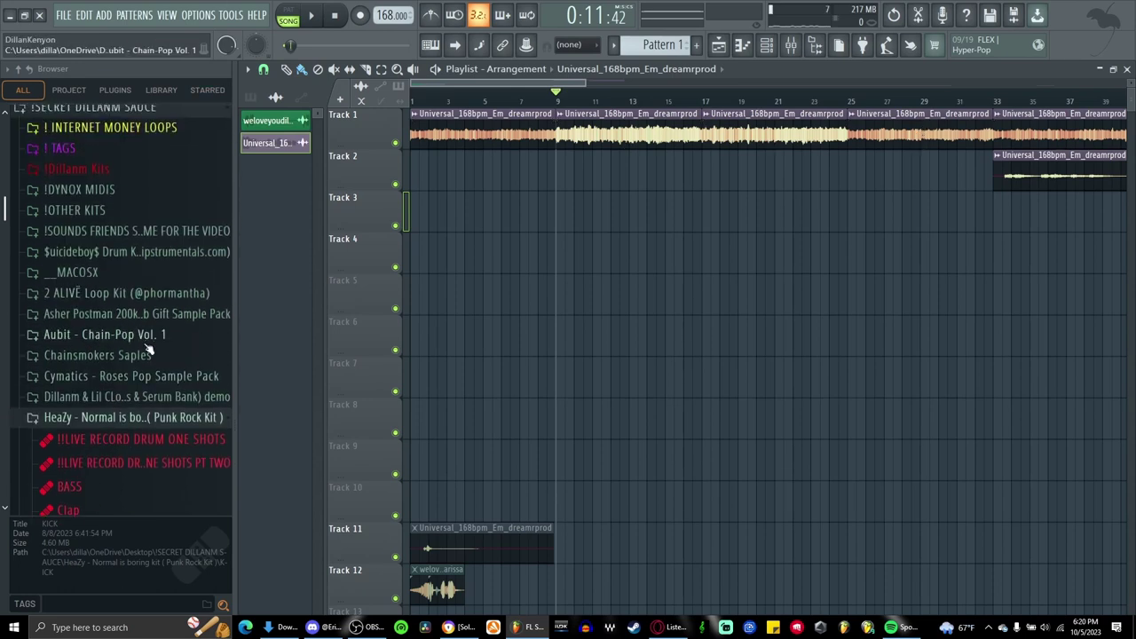
left_click(131, 417)
scroll(133, 373, "down", 2)
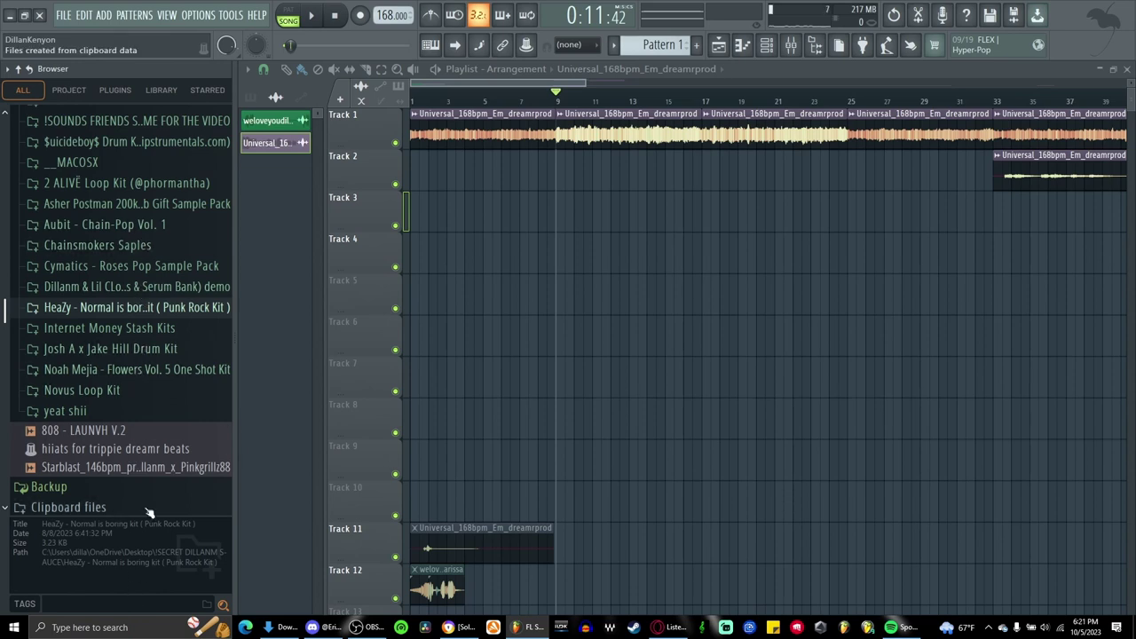
left_click(207, 90)
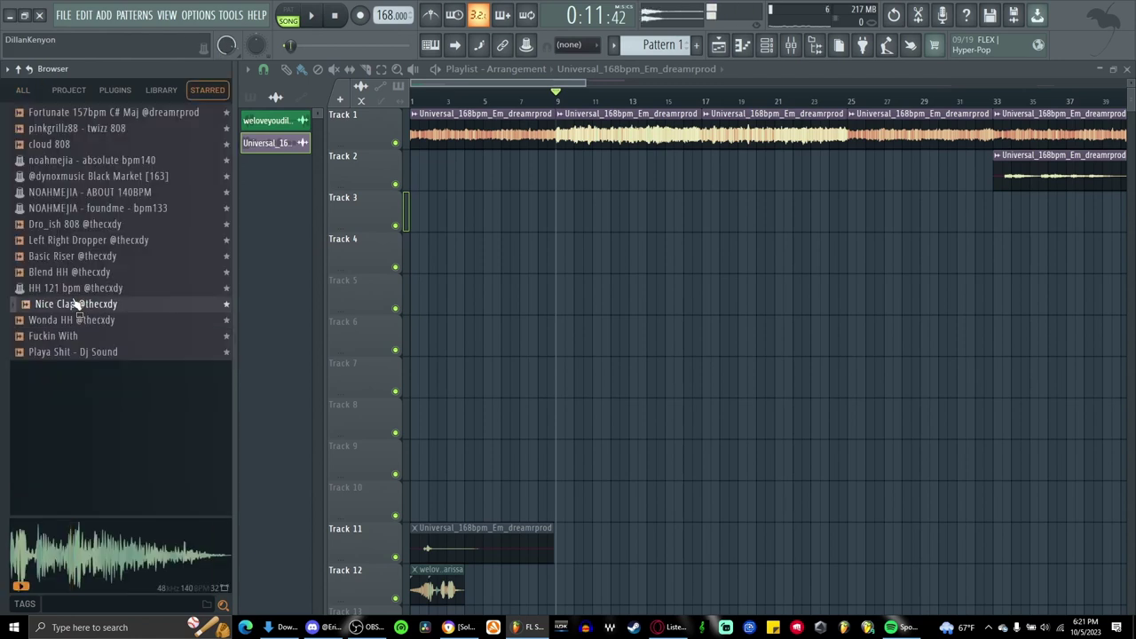
left_click_drag(77, 304, 668, 310)
Place a Pattern 1 clip on Track 2 near bar 9 and open it for step editing
scroll(574, 322, "up", 2)
scroll(585, 317, "left", 1)
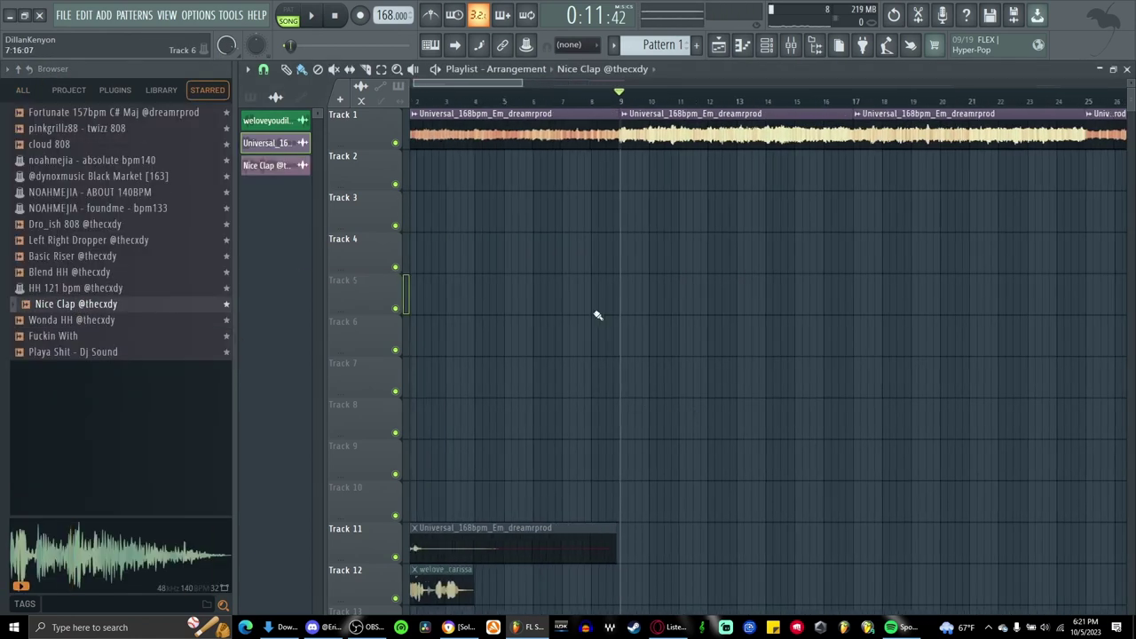
scroll(594, 314, "up", 2)
left_click(697, 44)
left_click(716, 63)
double_click(637, 172)
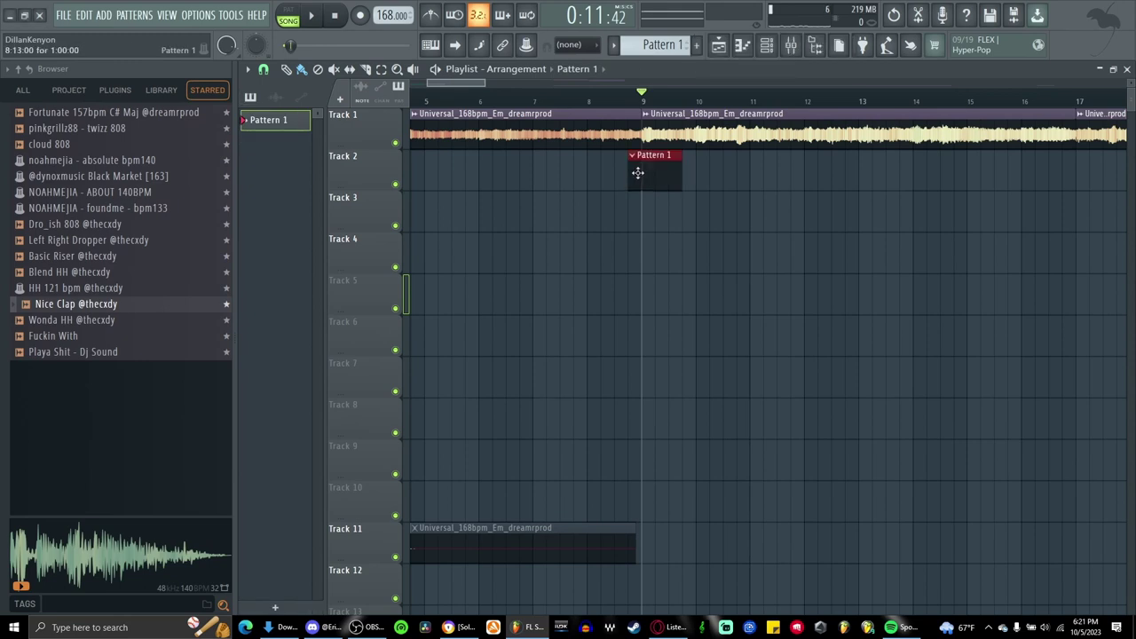
Program Nice Clap hits on steps 9 and 25 of Pattern 1
left_click_drag(485, 112, 517, 127)
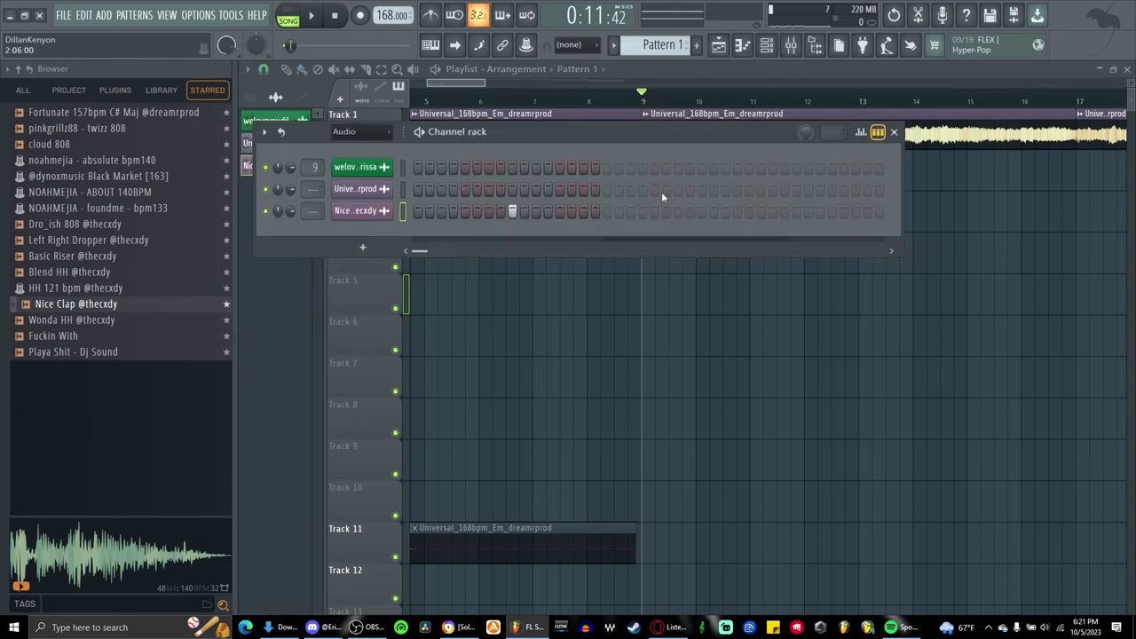
left_click(701, 212)
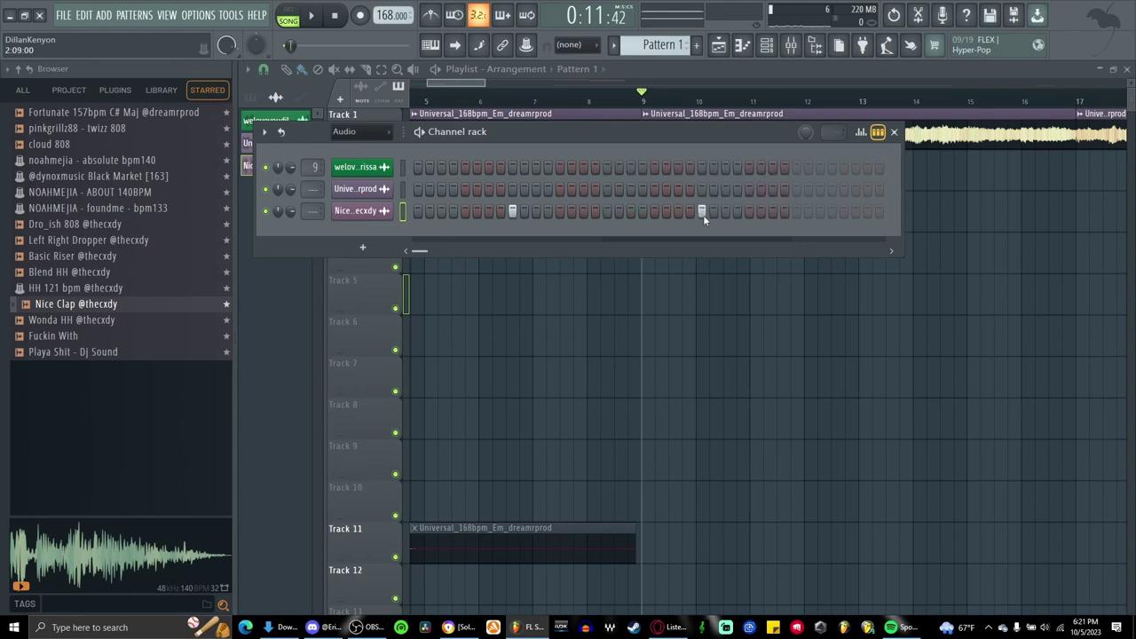
left_click_drag(482, 142, 571, 211)
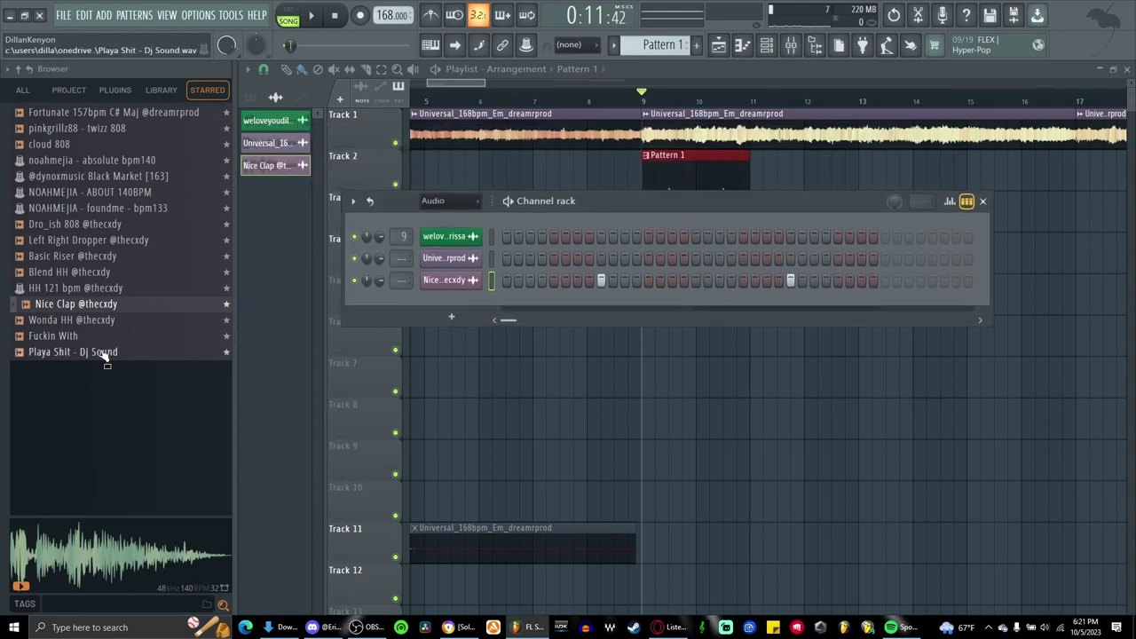
Add the Wonda HH hi-hat as a new channel, fill every second step of Pattern 1, and play it back
left_click(57, 323)
left_click_drag(55, 327, 657, 289)
key("space")
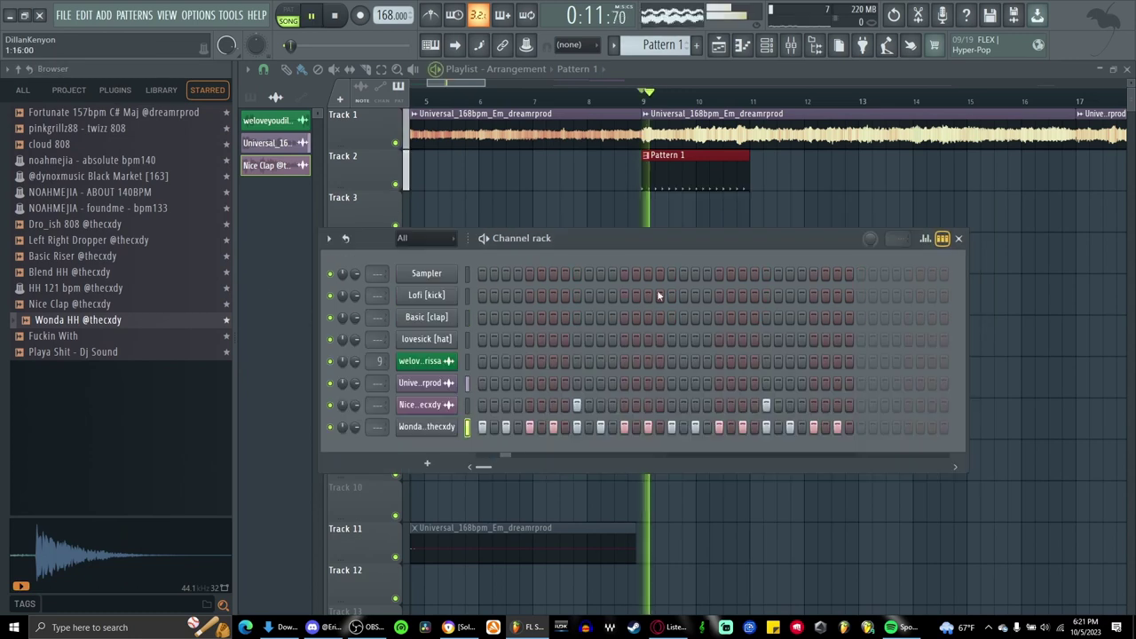
left_click_drag(665, 233, 610, 240)
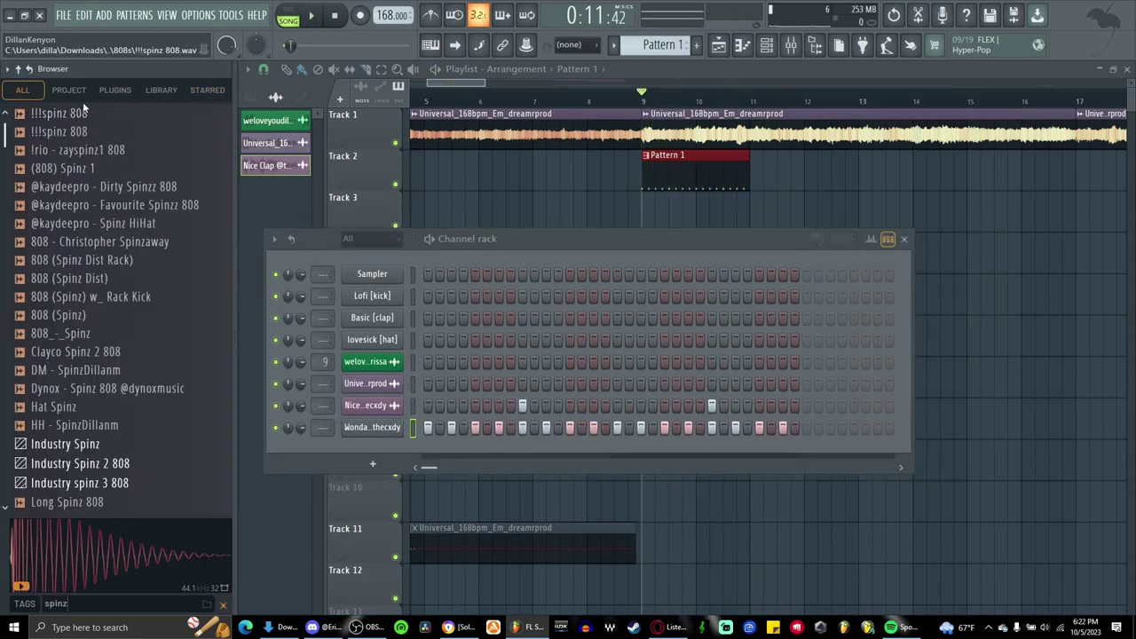
Audition the Dirty Spinzz 808 sample from the spinz search, add it as a new channel, and open its envelope settings
left_click(102, 188)
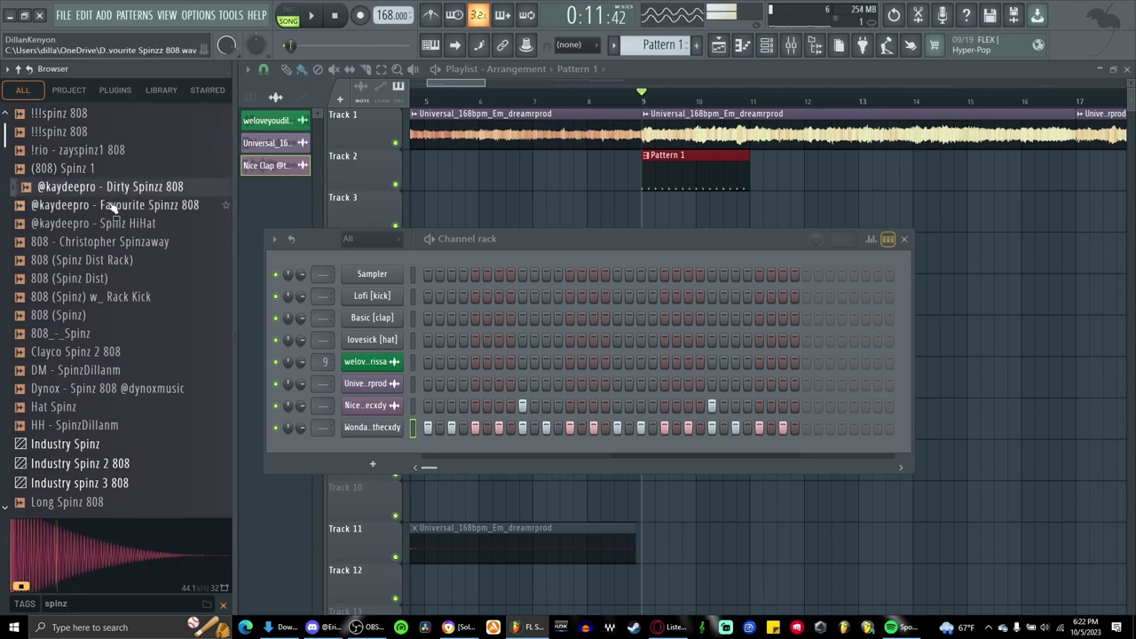
left_click_drag(138, 189, 369, 446)
left_click(379, 449)
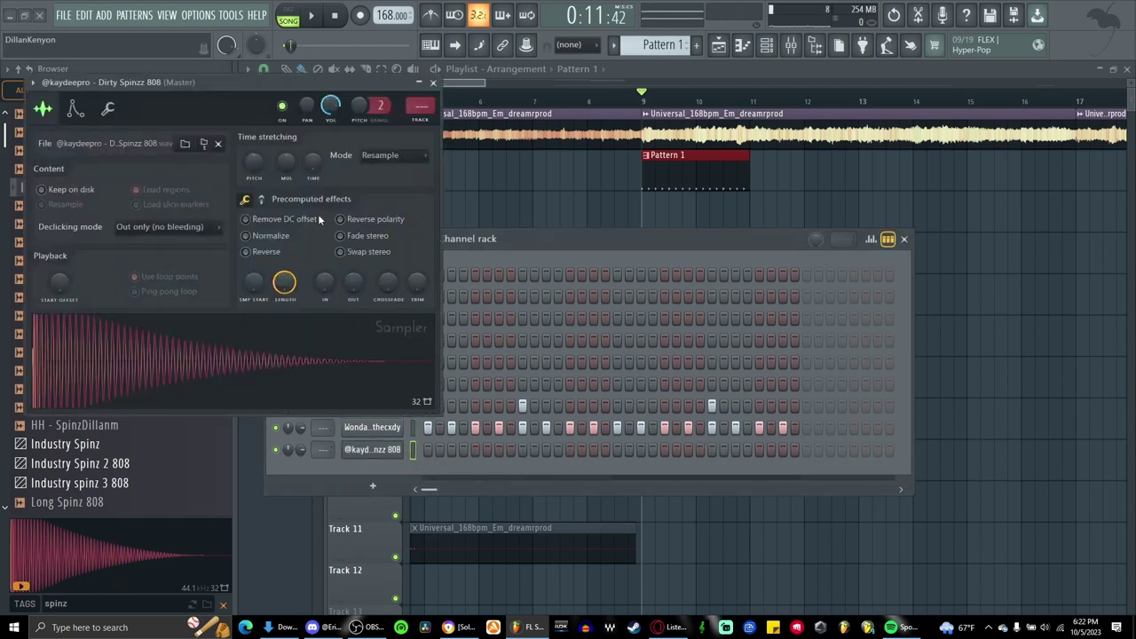
left_click(76, 107)
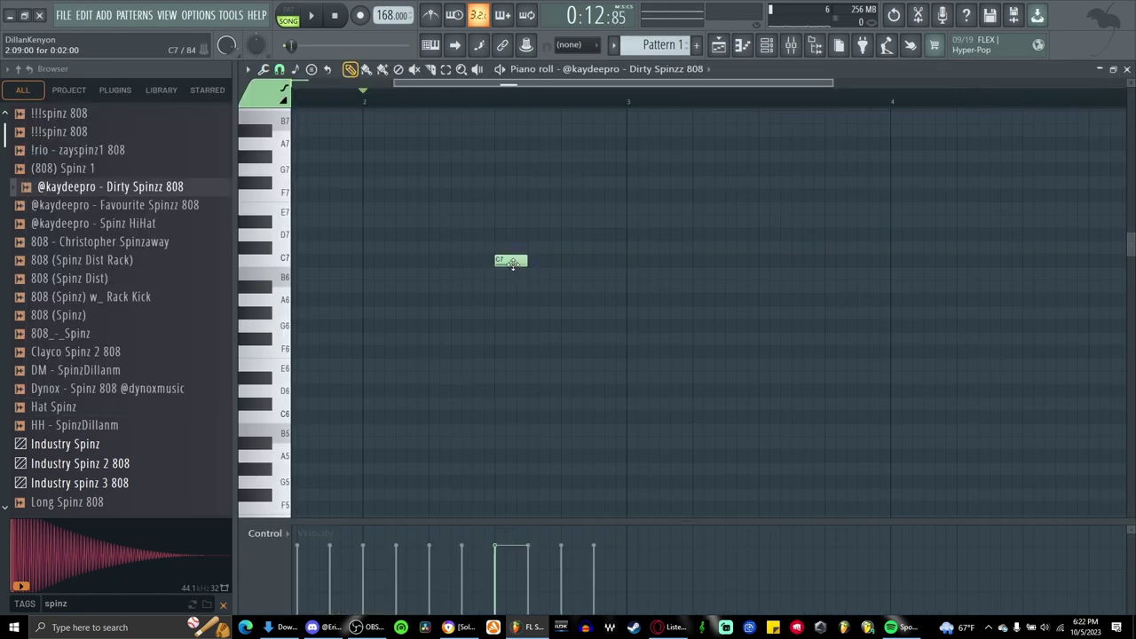
Move the C7 note of the Dirty Spinzz 808 to the start of bar 3 in the piano roll
left_click_drag(513, 264, 647, 270)
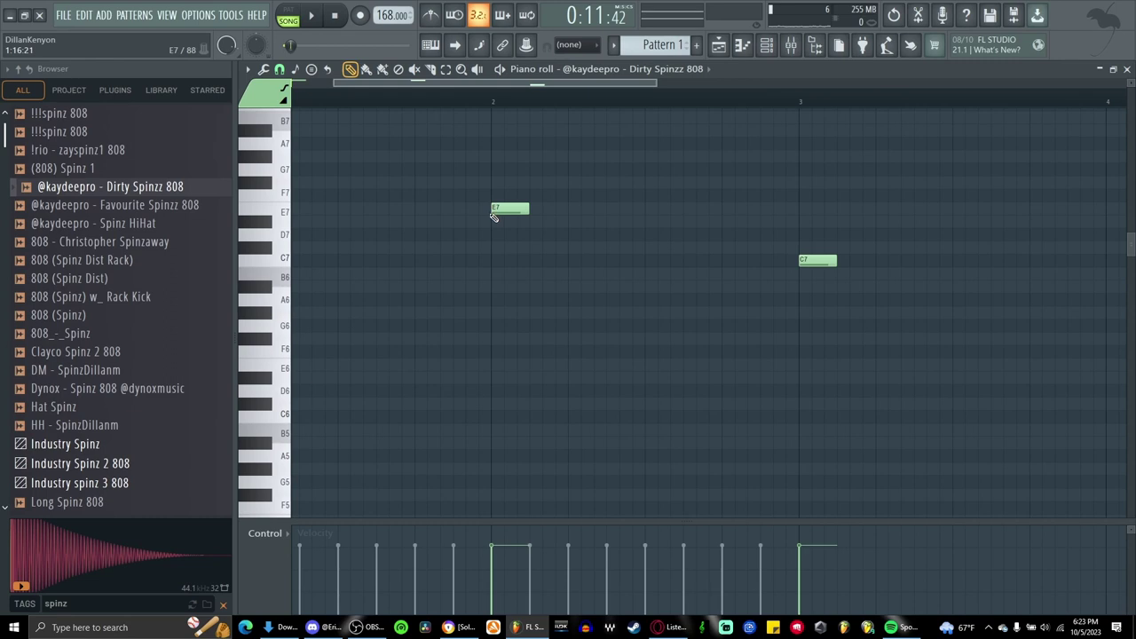
Play back the first two bars with the Dirty Spinzz 808 notes
scroll(494, 216, "down", 4)
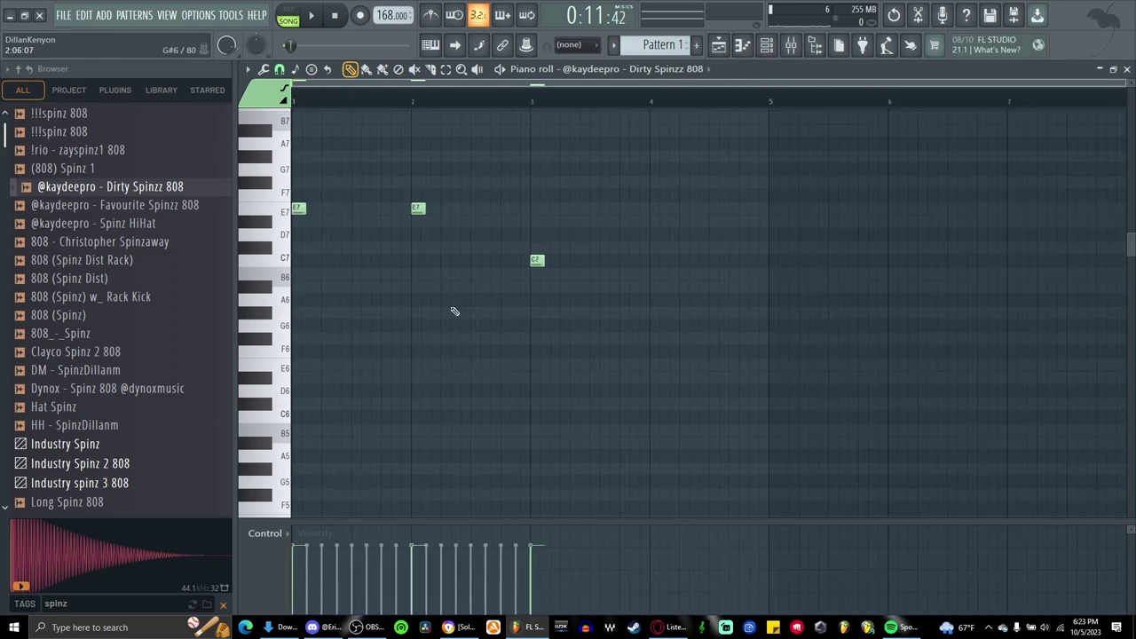
scroll(454, 312, "up", 1)
key("space")
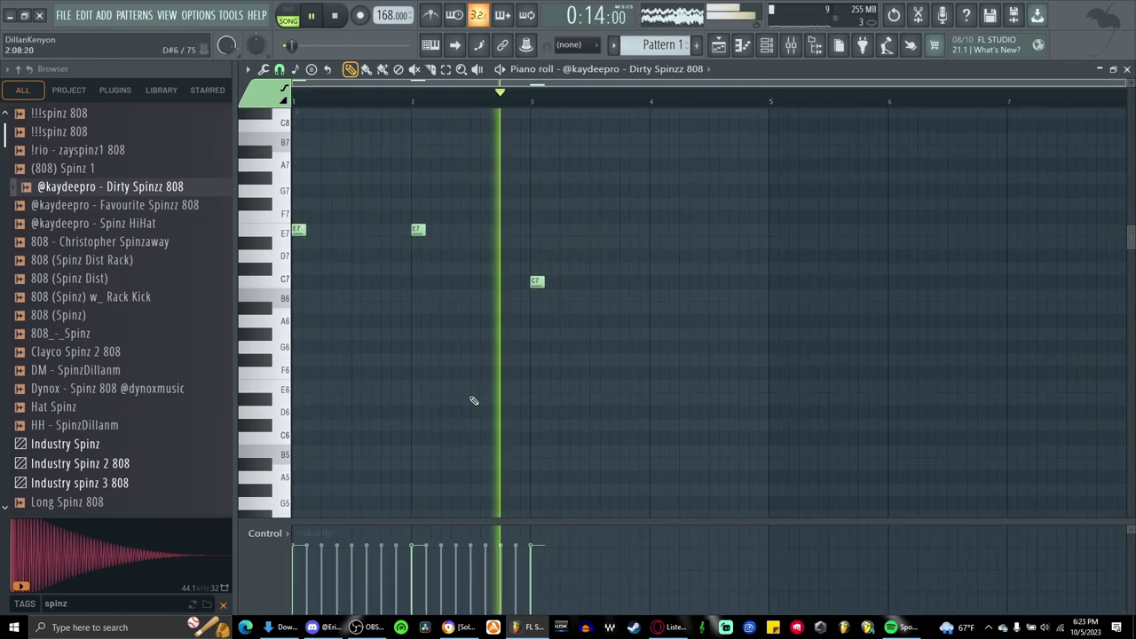
key("space")
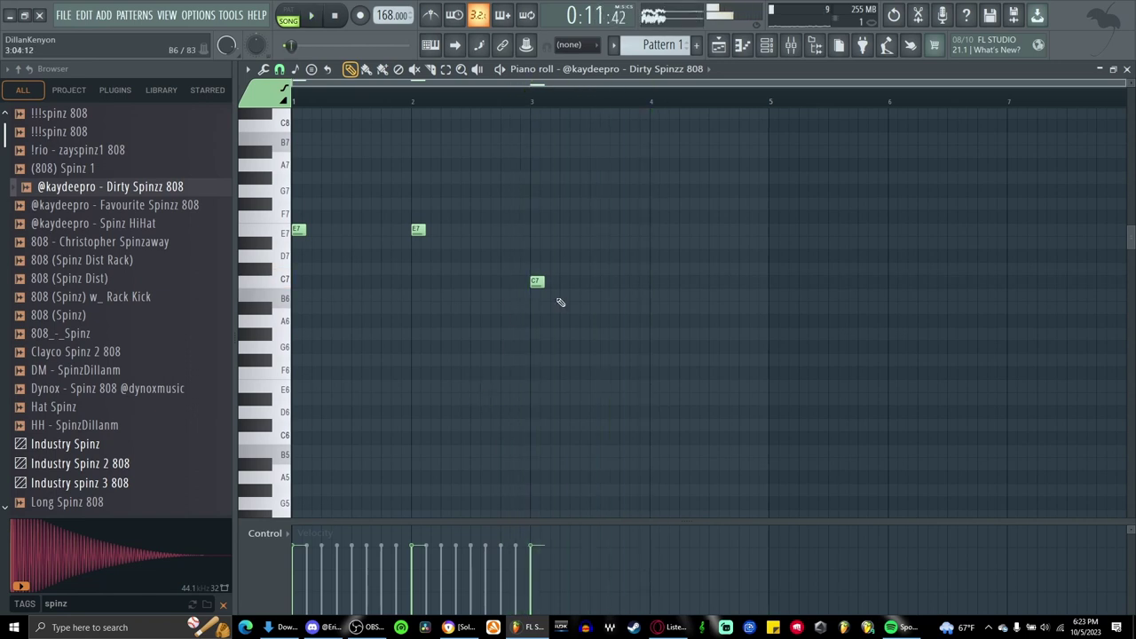
Move the E7 note at the start of bar 2 one beat to the right
scroll(532, 314, "up", 3)
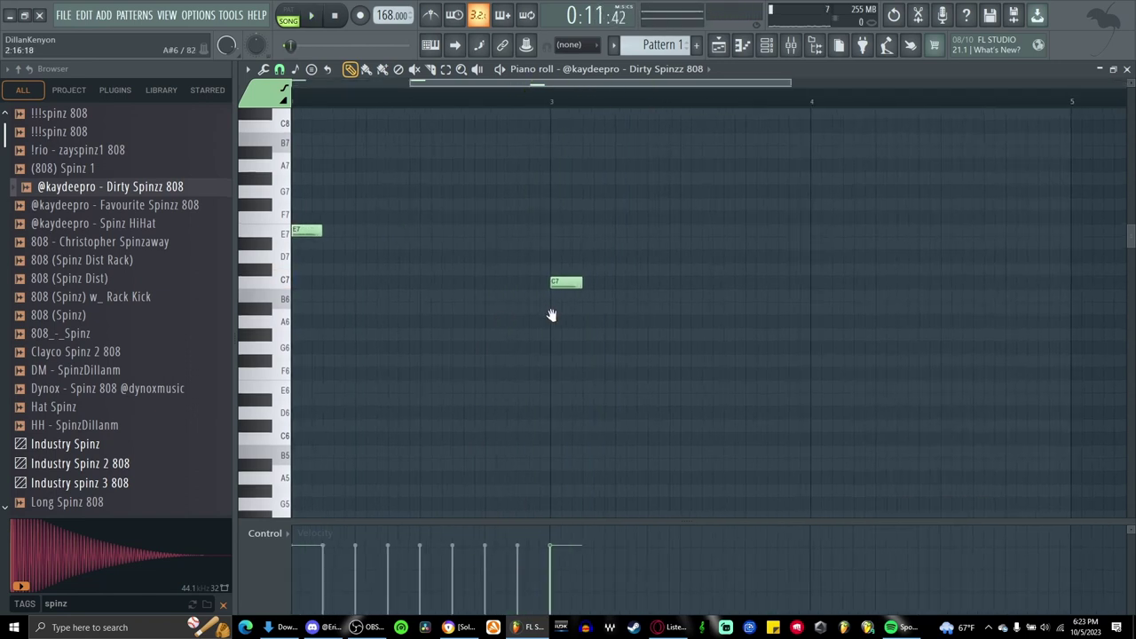
scroll(574, 332, "down", 3)
scroll(575, 332, "up", 4)
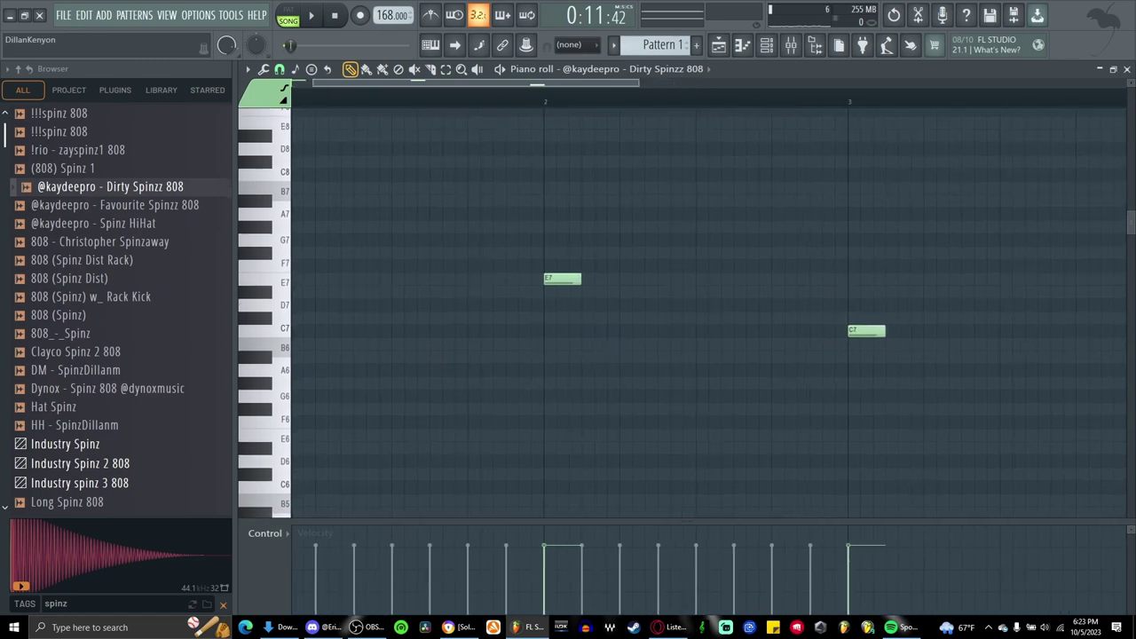
left_click_drag(521, 357, 642, 243)
scroll(616, 258, "up", 2)
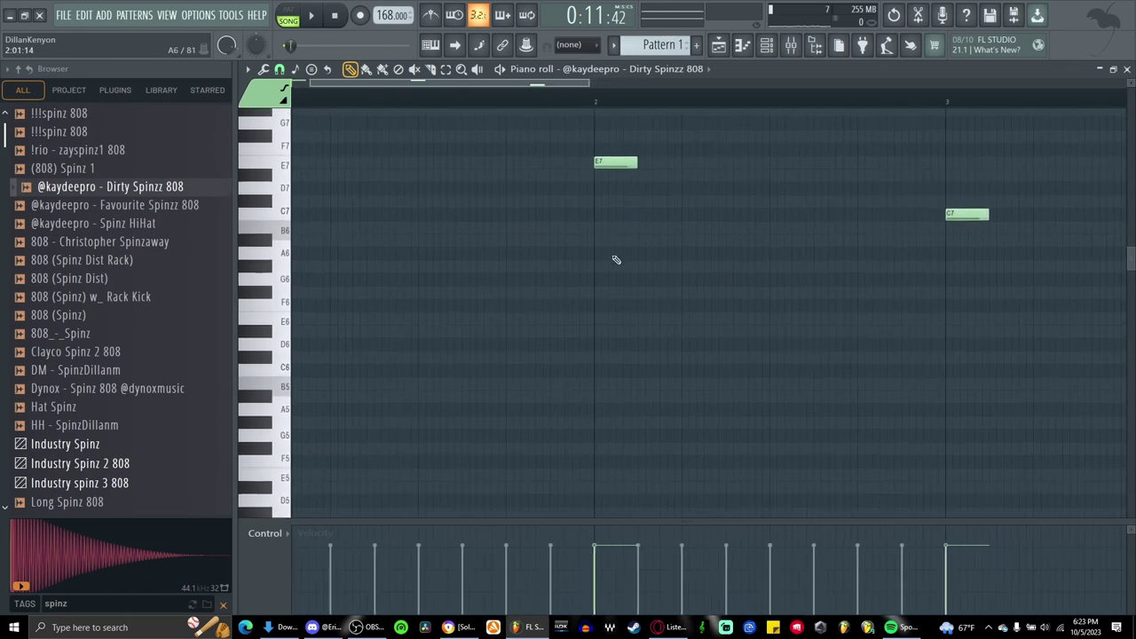
left_click_drag(606, 145, 777, 241)
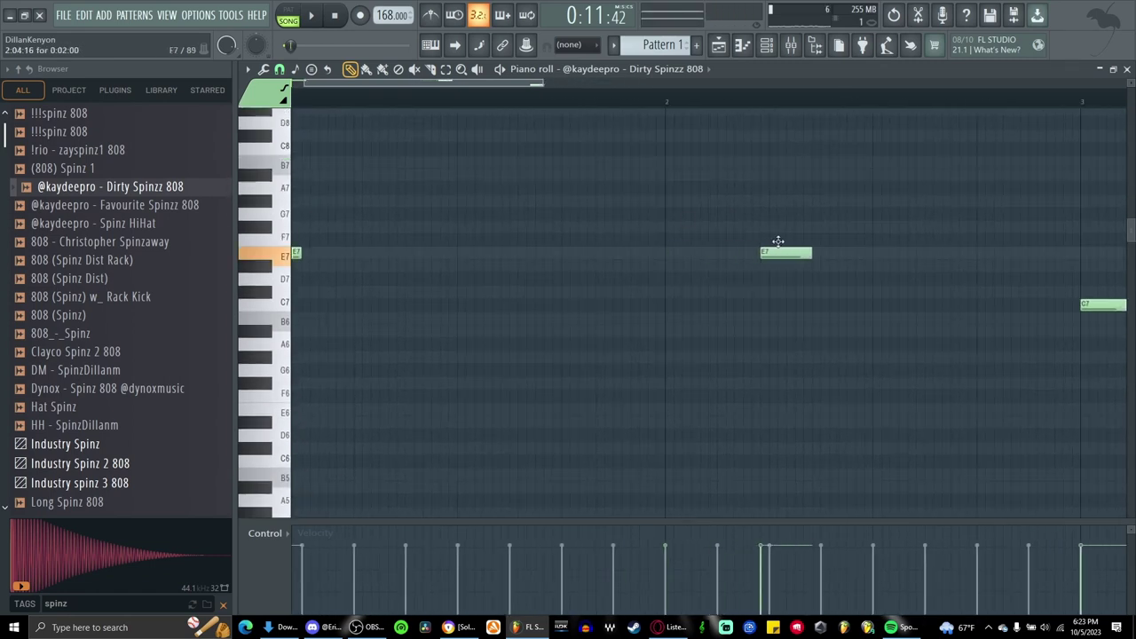
scroll(618, 346, "down", 6)
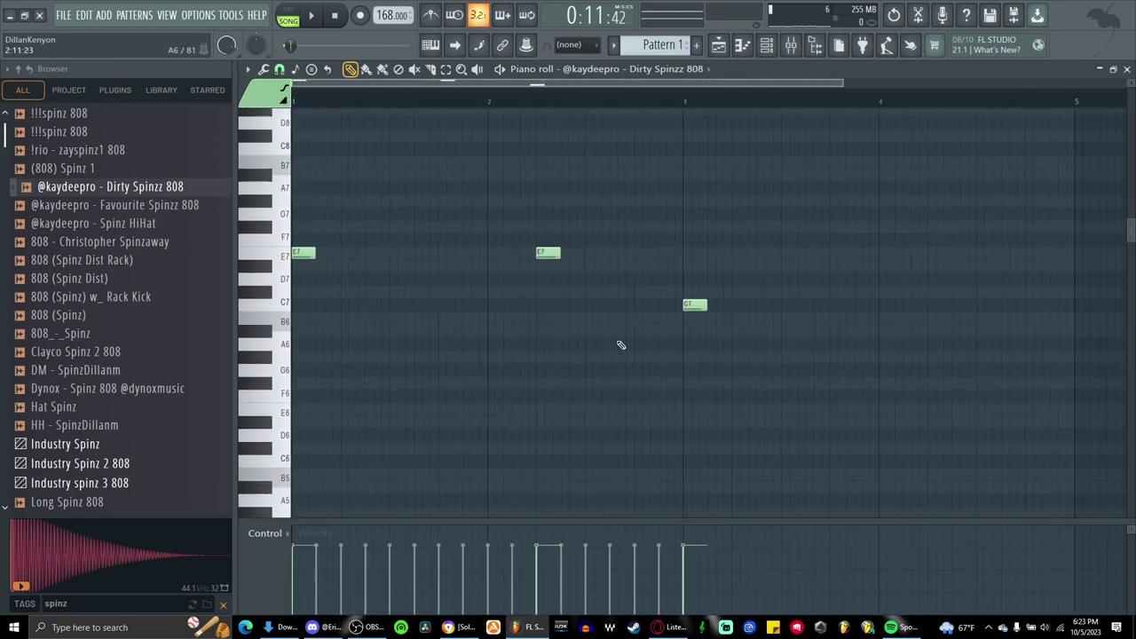
Play back the 808 line and add a C7 note at step 11 of bar 4
scroll(523, 413, "up", 2)
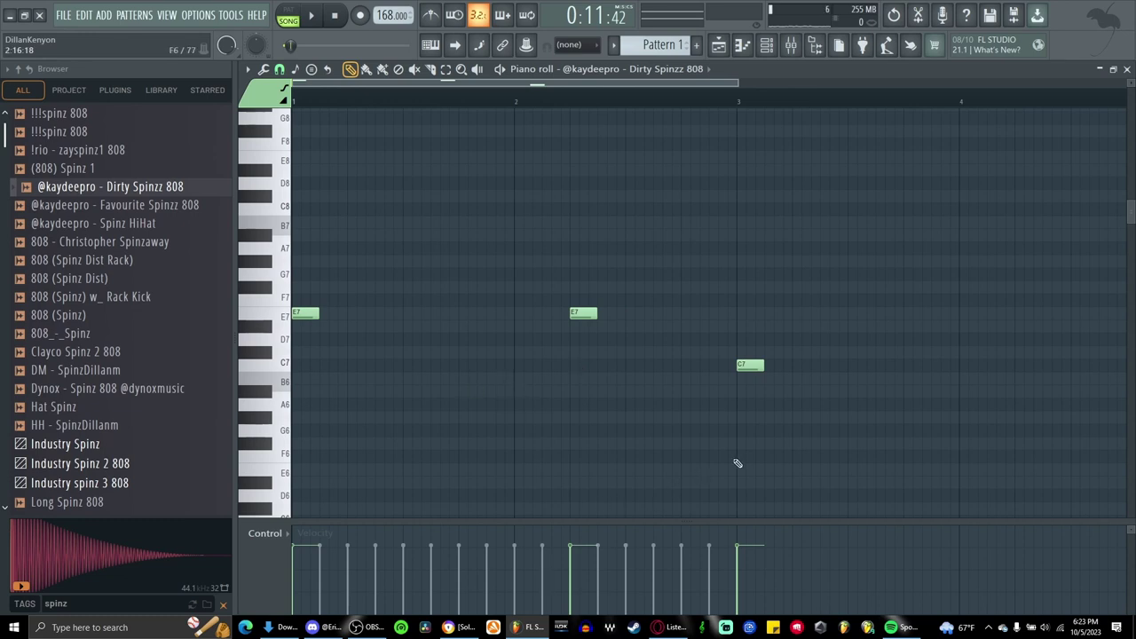
scroll(642, 335, "down", 5)
key("space")
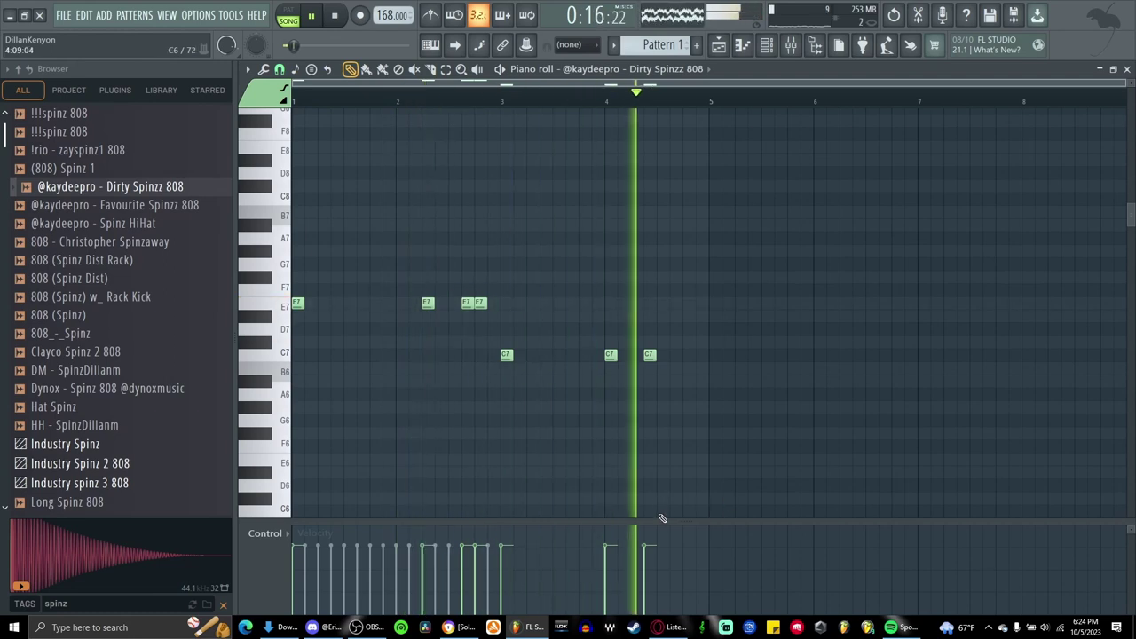
scroll(679, 371, "up", 3)
scroll(679, 371, "up", 3)
key("space")
left_click(674, 355)
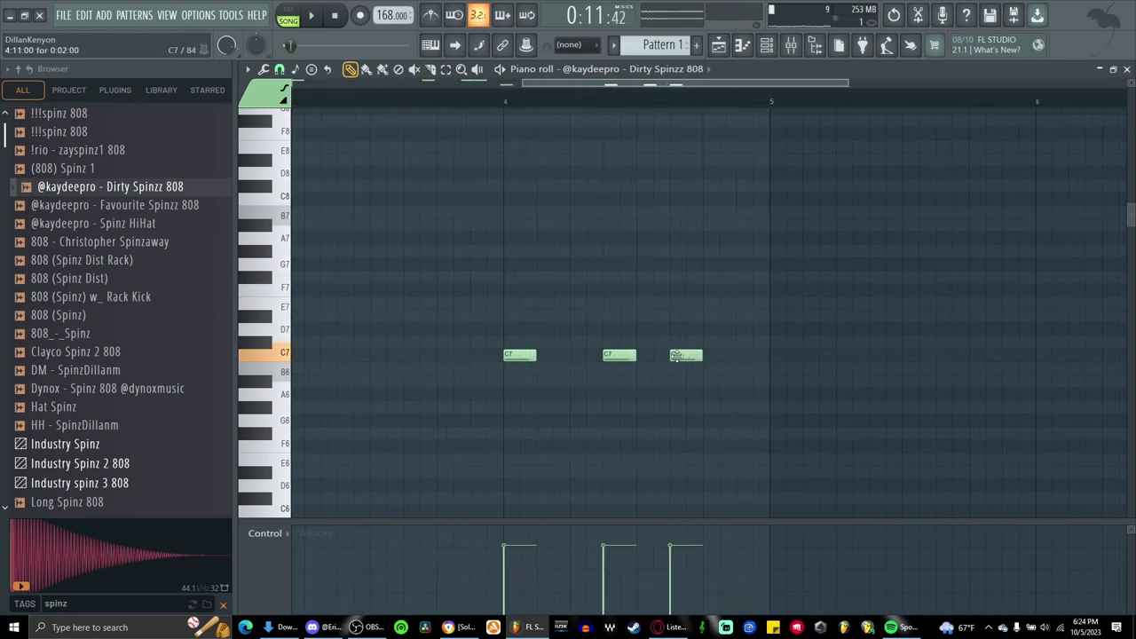
Play back the eight-bar 808 line of E5, C5 and B4 notes
scroll(710, 378, "down", 2)
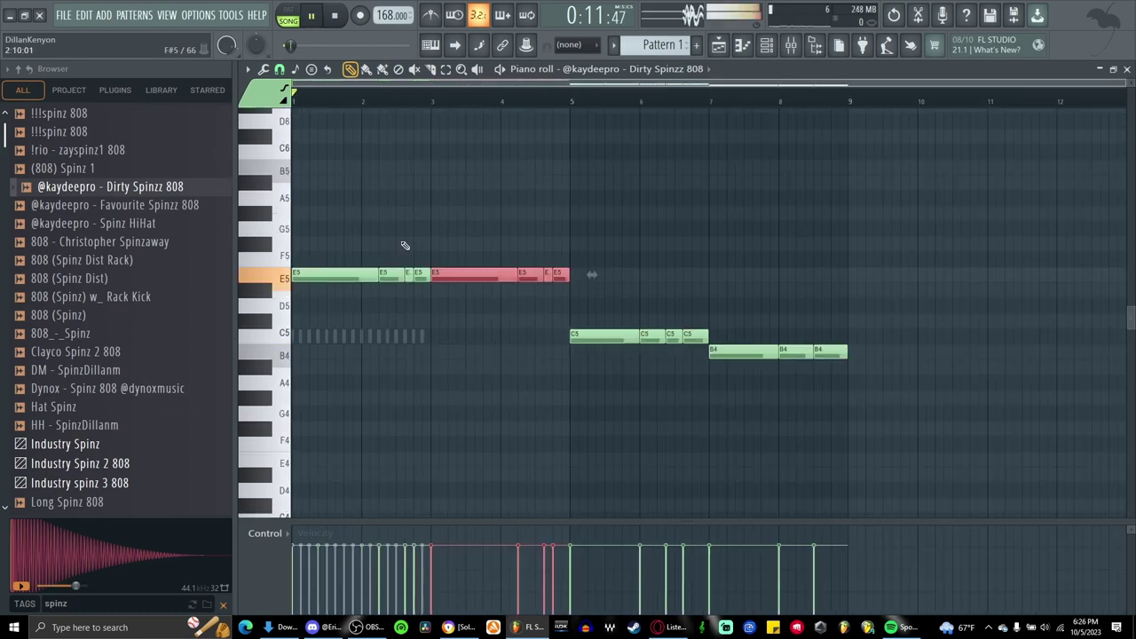
key("space")
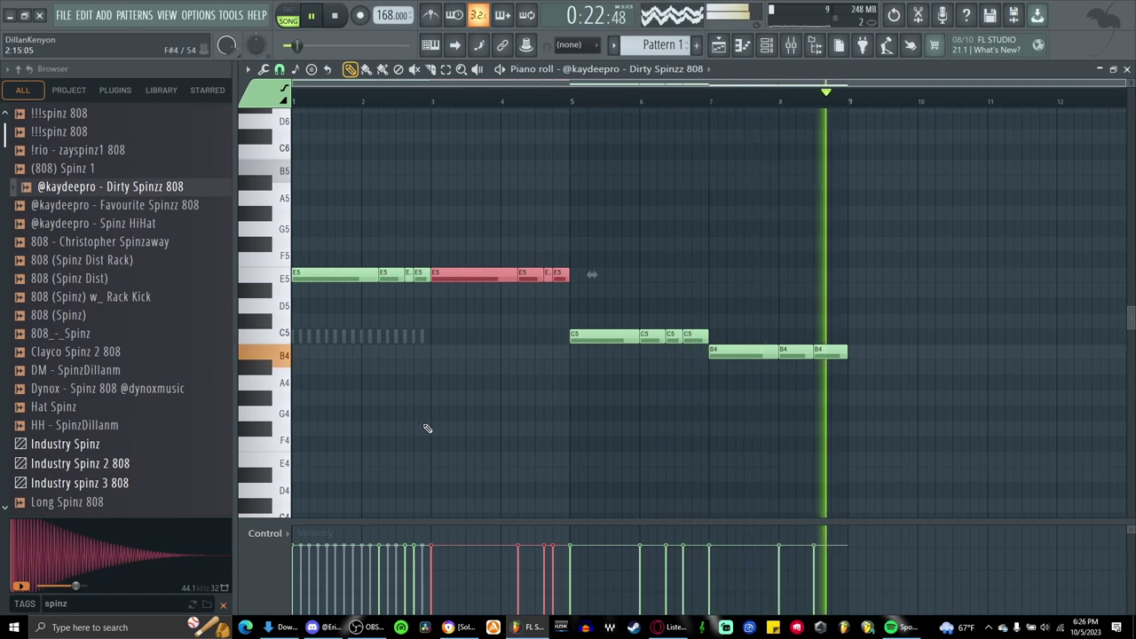
key("space")
Split the last B4 note of bar 8 into two one-beat B4 notes and play the line back
scroll(787, 398, "up", 6)
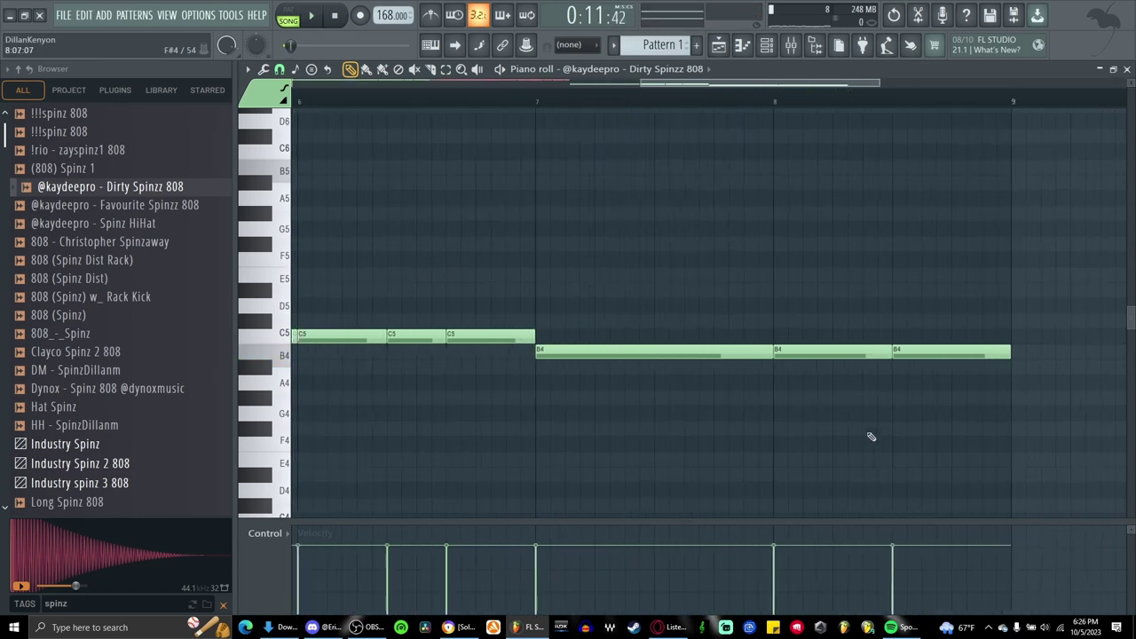
left_click_drag(804, 460, 746, 471)
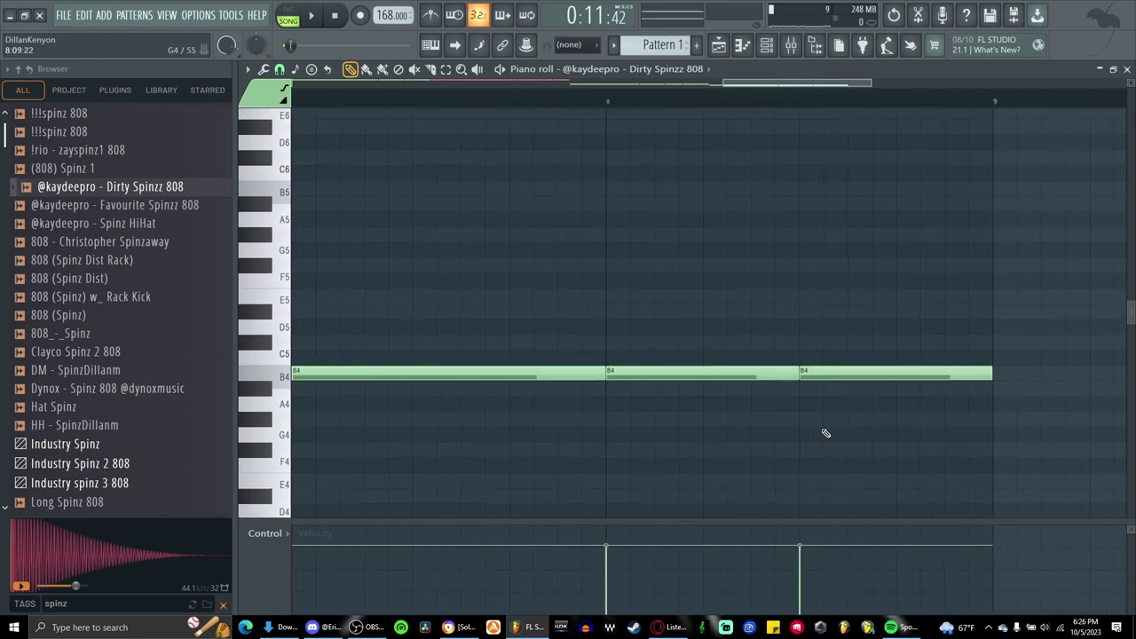
left_click(897, 377)
key("space")
key("b")
scroll(896, 367, "down", 6)
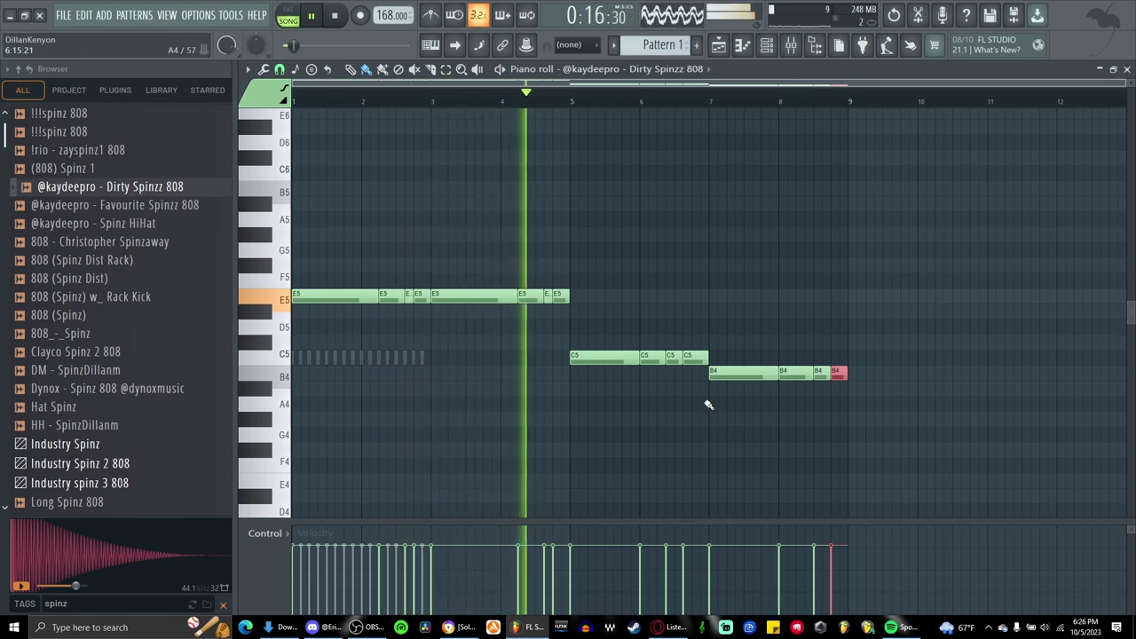
left_click_drag(741, 412, 723, 419)
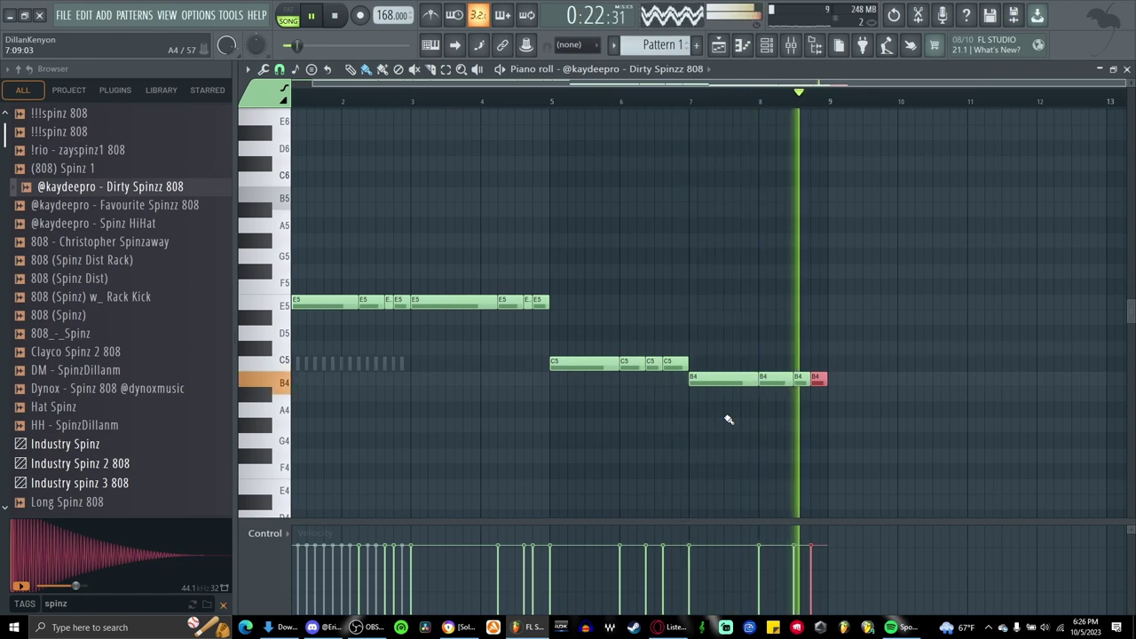
key("space")
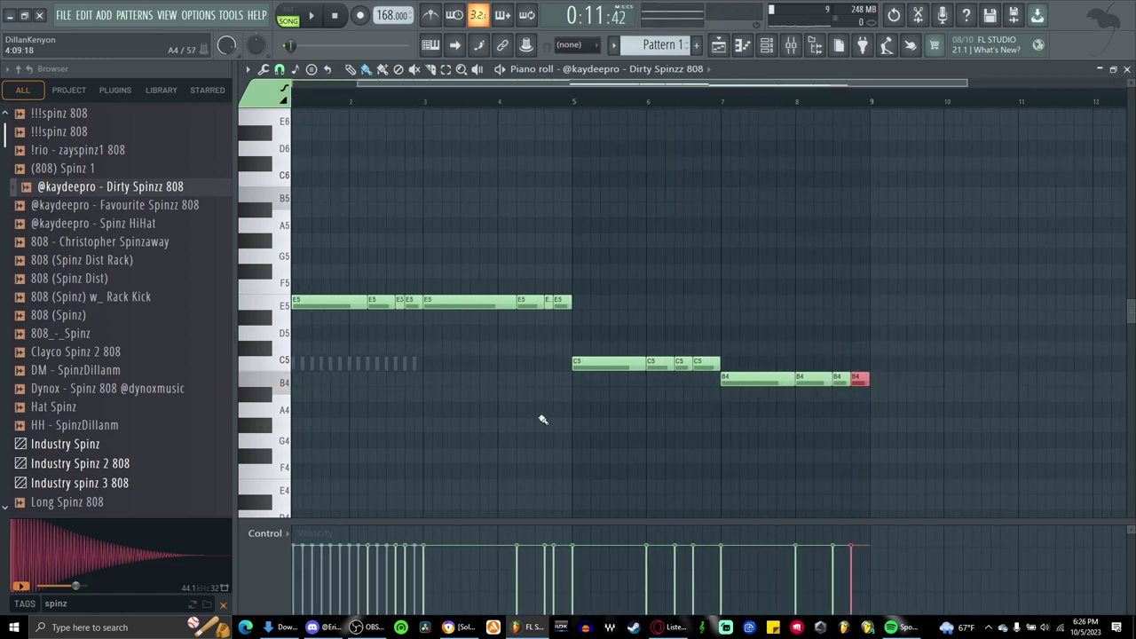
Raise the last two B4 notes of bar 8 to F#5 and G5 and play the line back
scroll(776, 447, "up", 2)
scroll(647, 147, "up", 1)
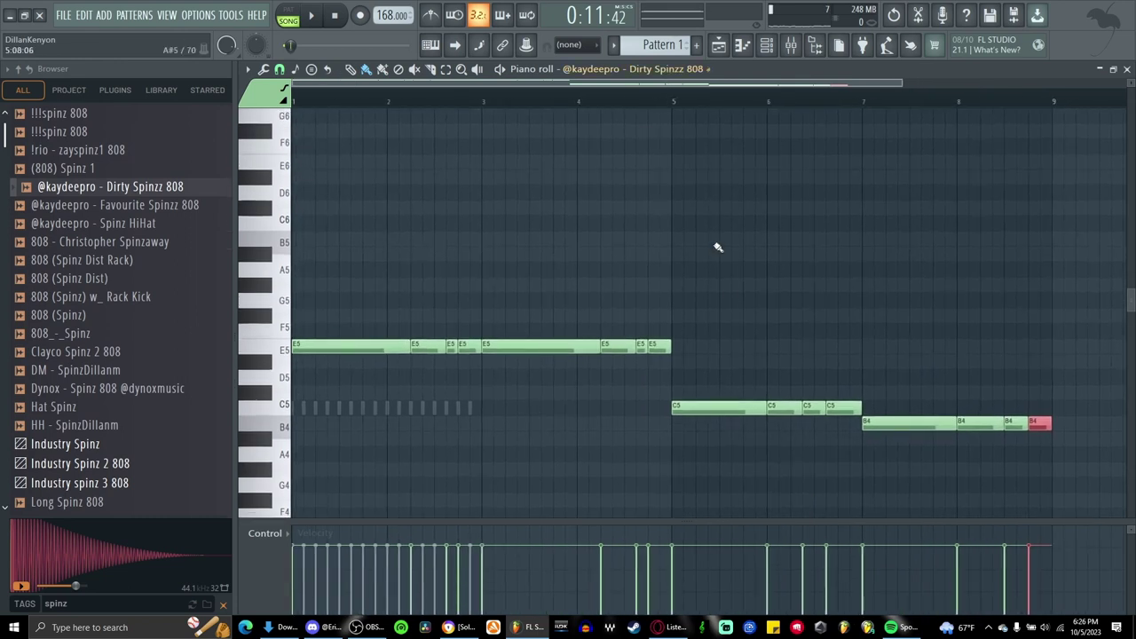
left_click_drag(895, 409, 846, 387)
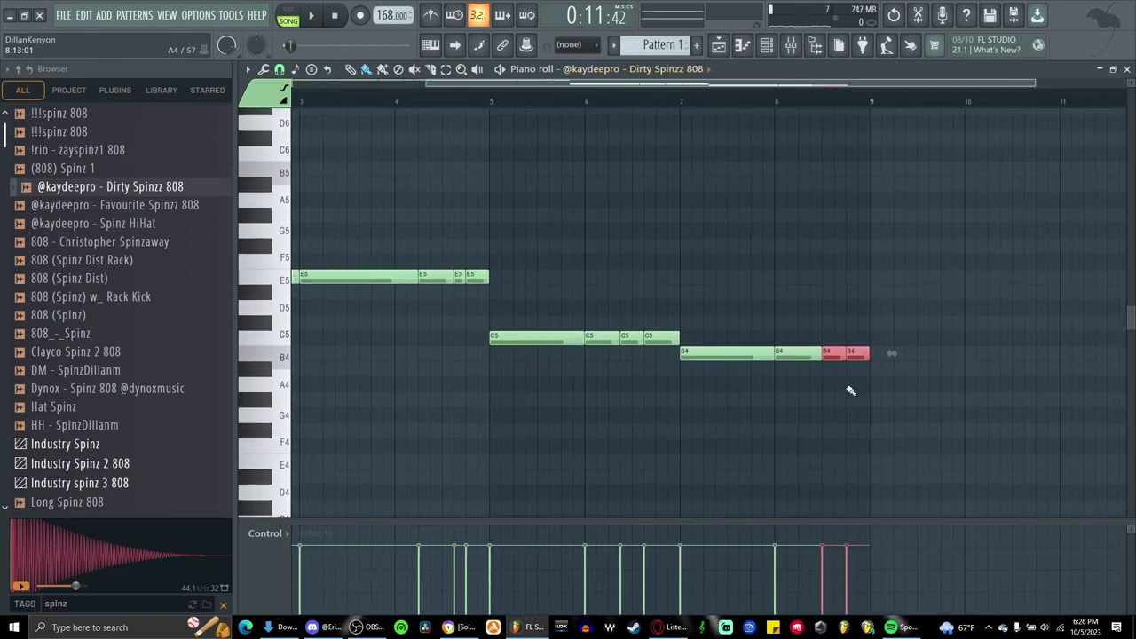
left_click(840, 392, "ctrl")
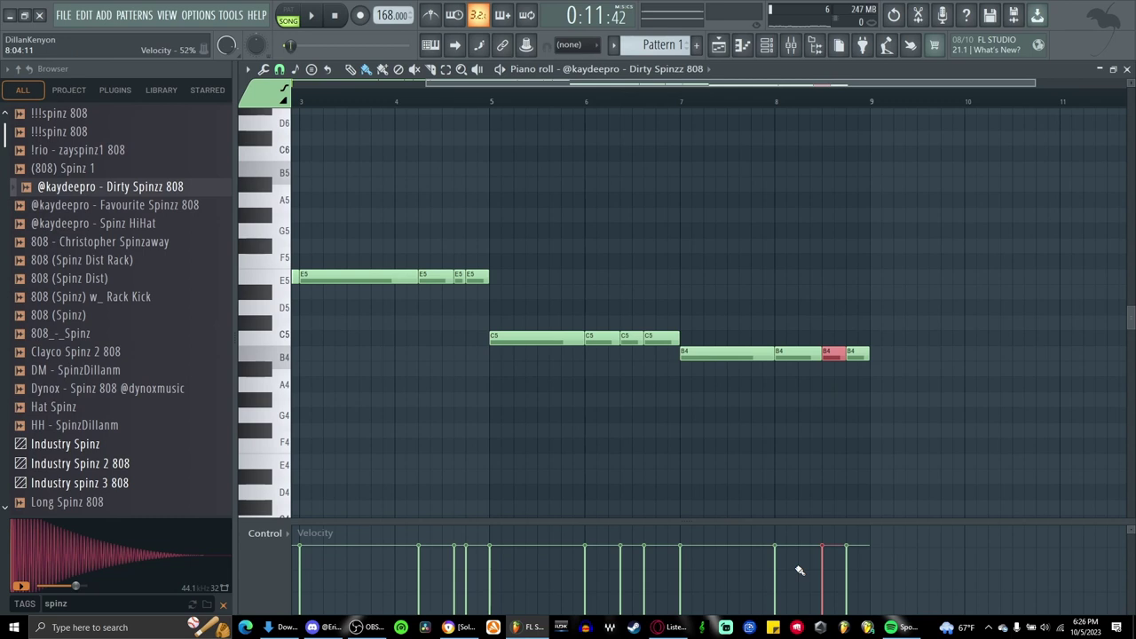
key("Up")
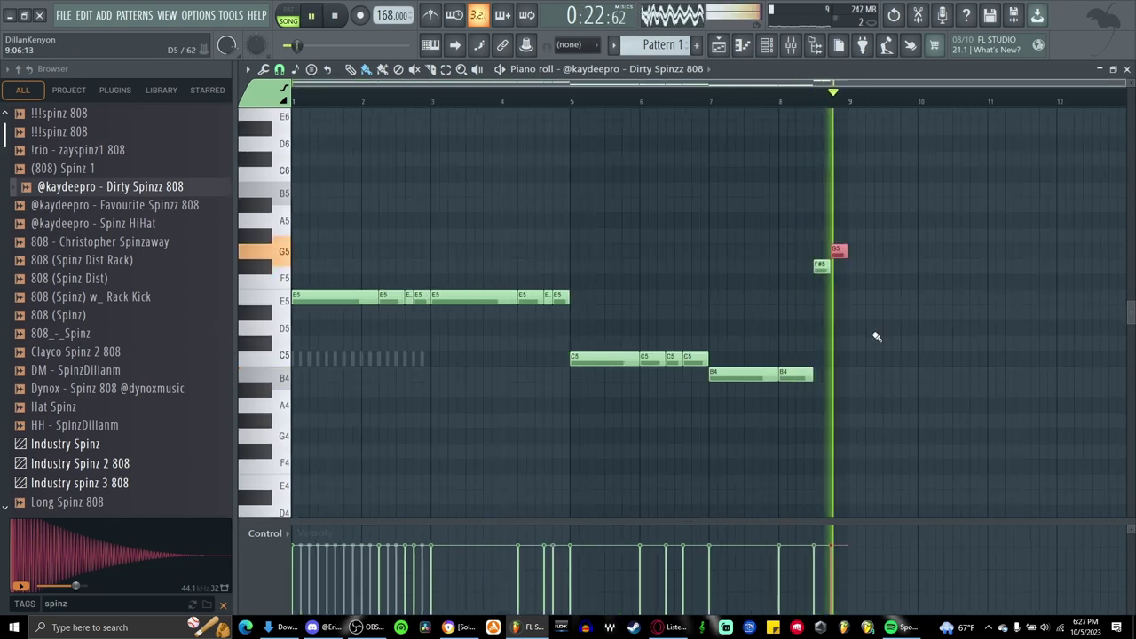
key("space")
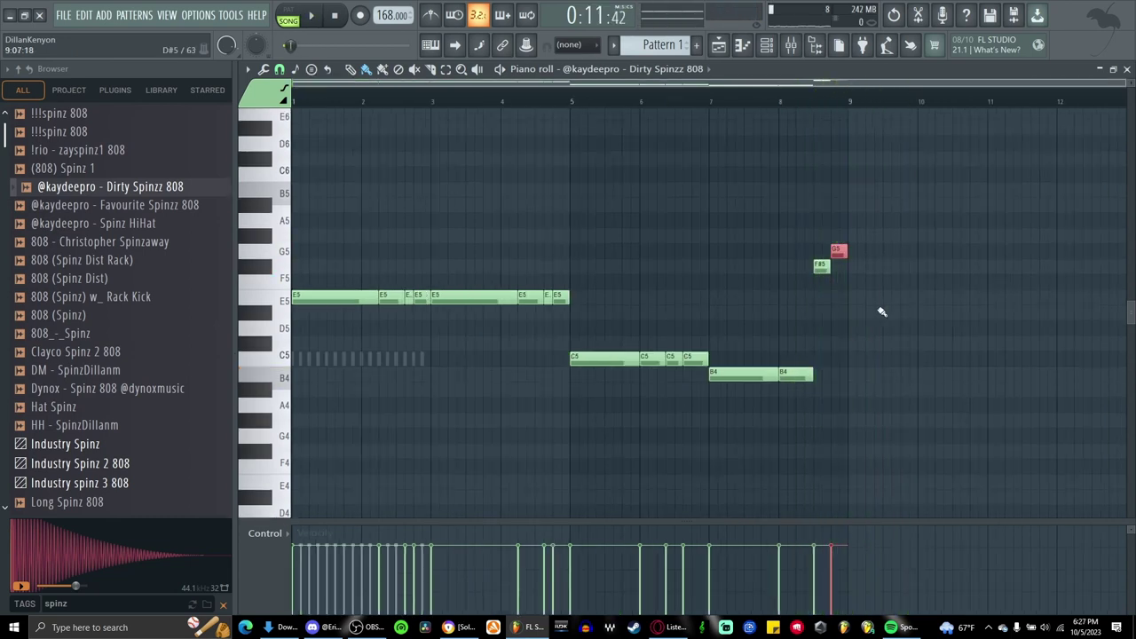
Select the F#5 and G5 notes at the end of bar 8 and try them two octaves higher
scroll(861, 327, "up", 5)
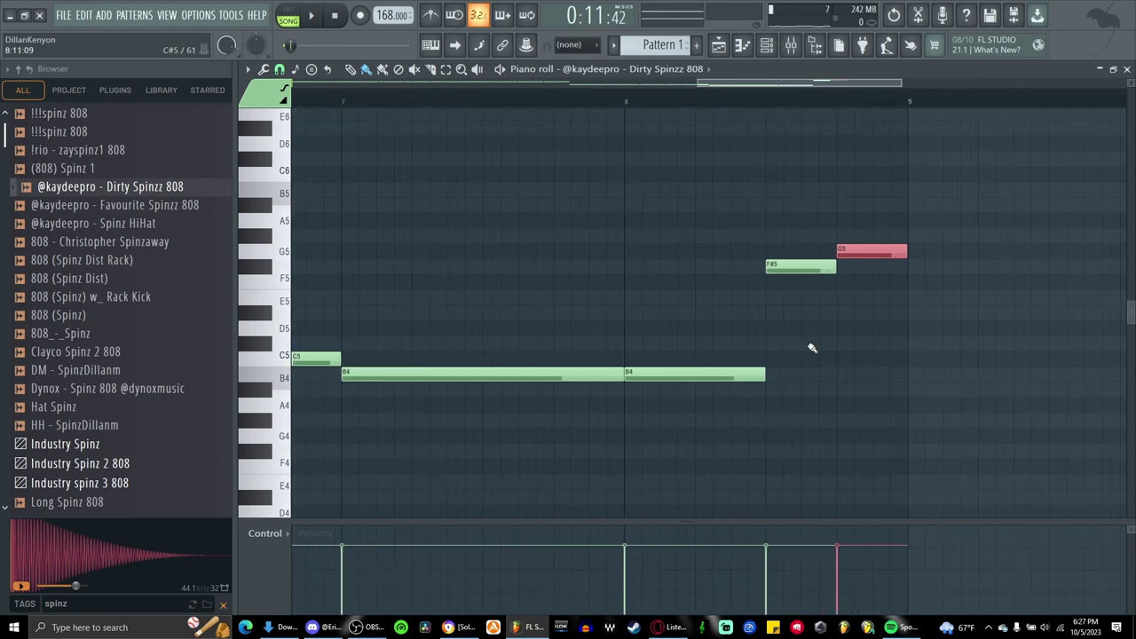
scroll(811, 349, "down", 1)
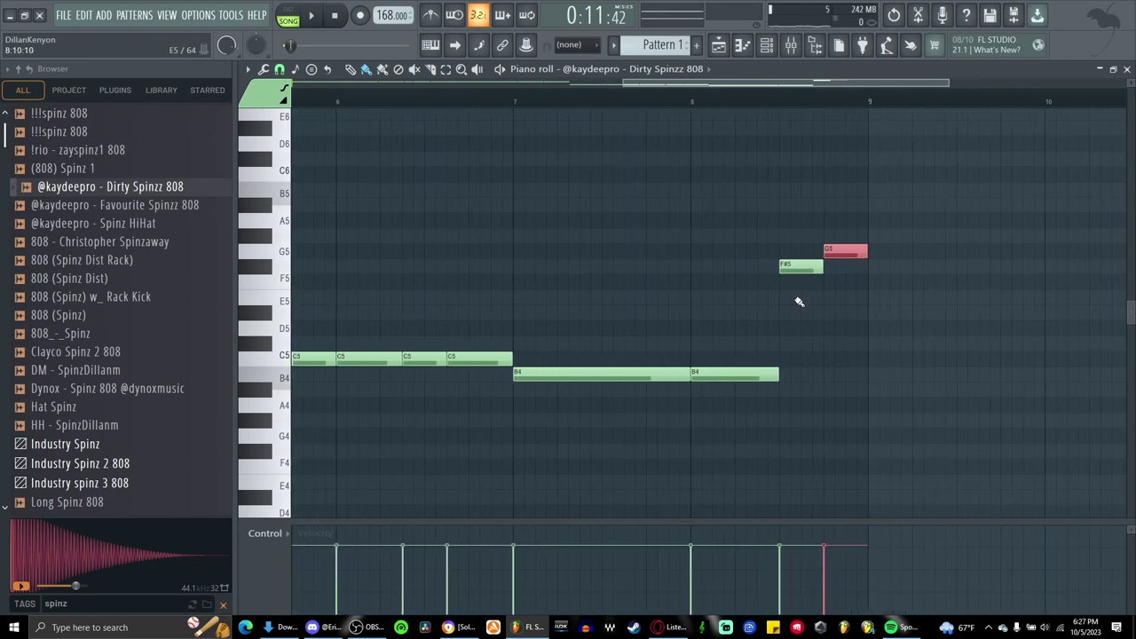
left_click_drag(796, 304, 857, 215)
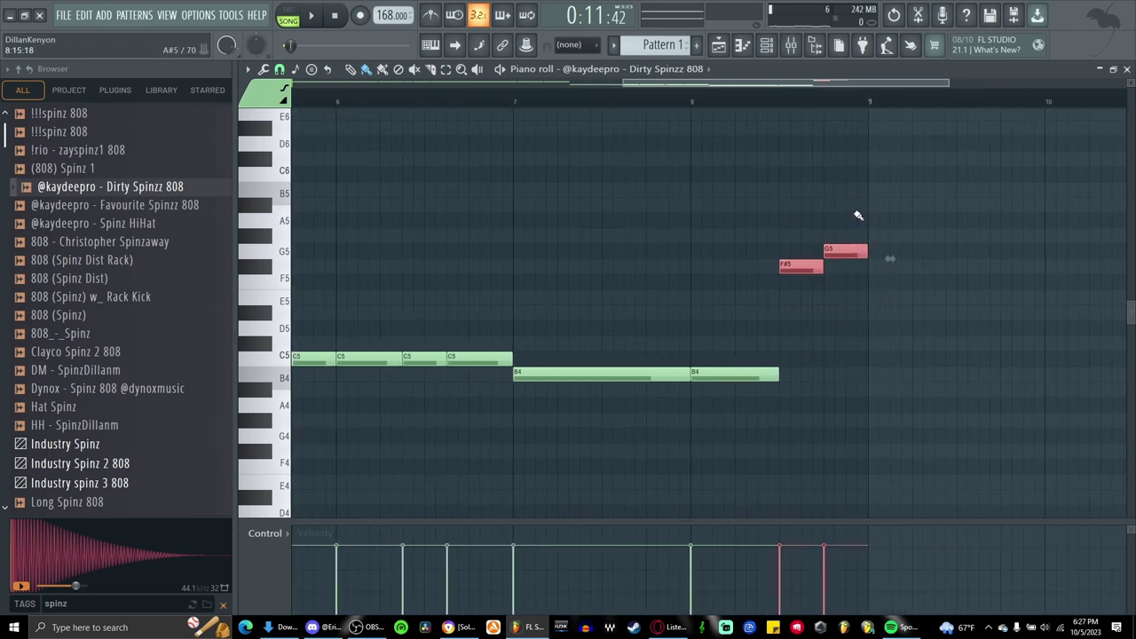
scroll(890, 258, "down", 2)
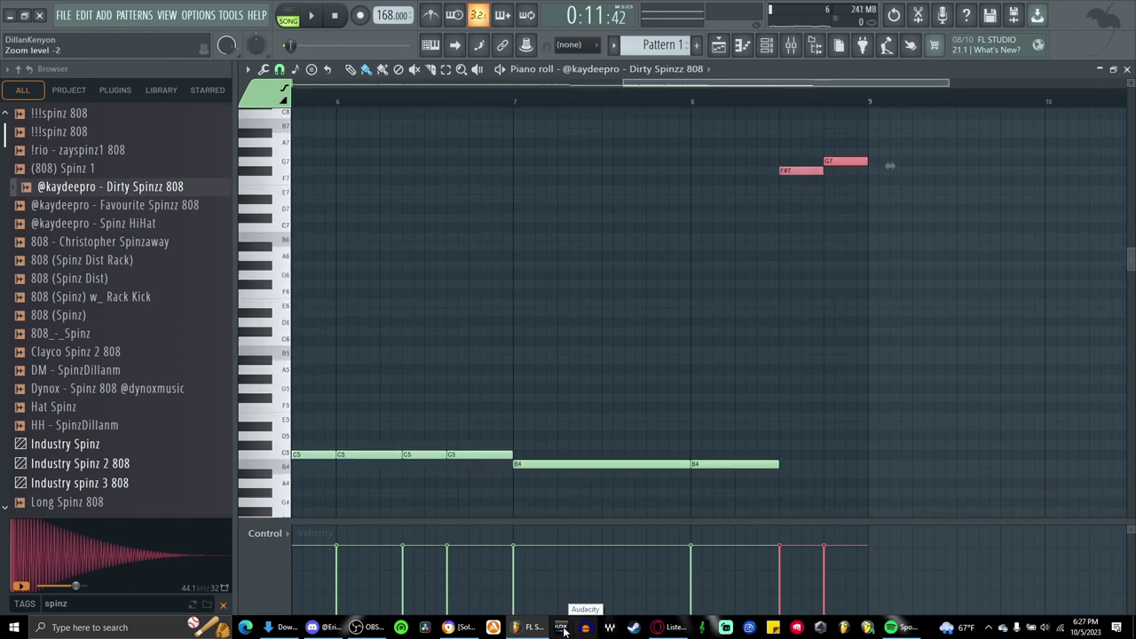
scroll(888, 146, "up", 3)
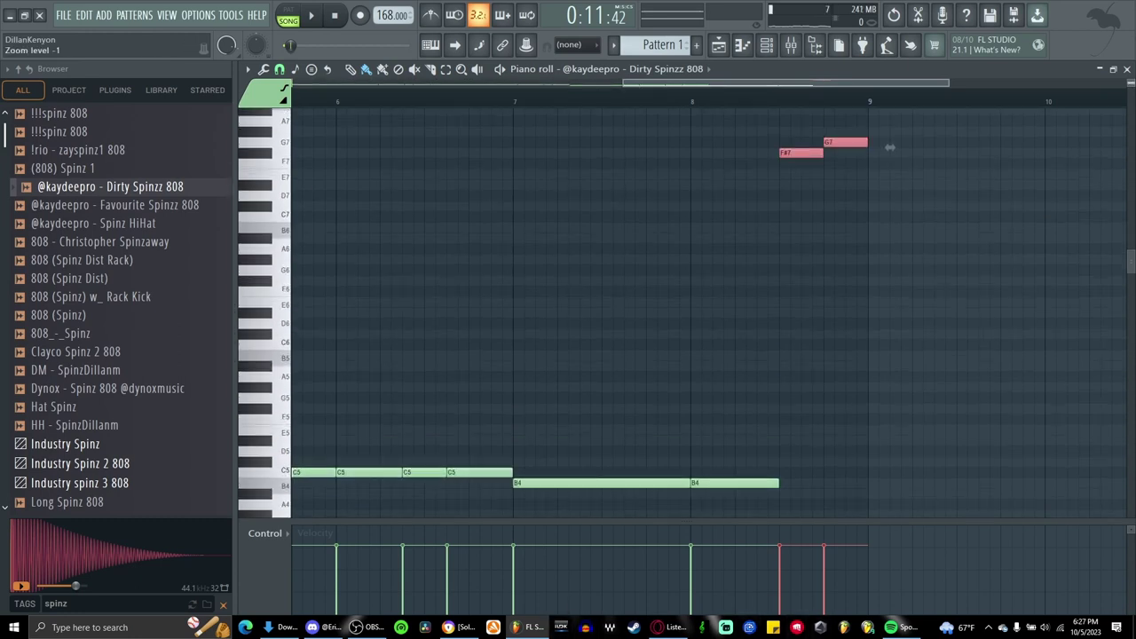
Play back the Wonda HH pattern with the chopped hi-hat roll at the end of bar 1
scroll(426, 314, "up", 5, "ctrl")
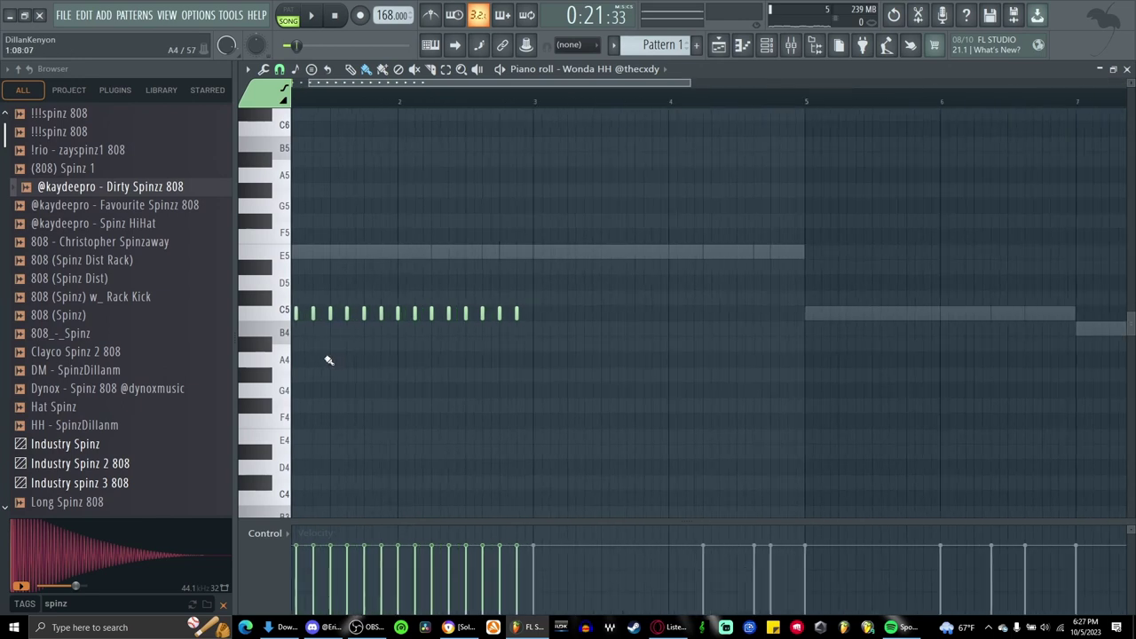
scroll(488, 300, "up", 2, "ctrl")
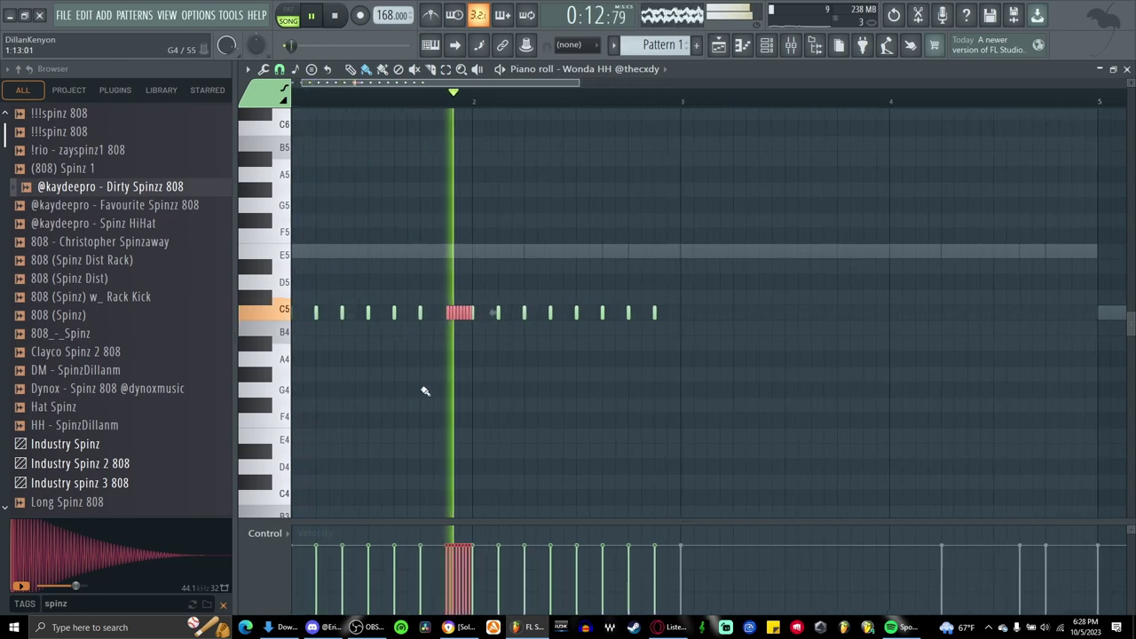
scroll(426, 483, "up", 3, "ctrl")
key("space")
Chop the Wonda HH note at step 7 of bar 3 into four notes with the Chopper and review the hi-hat pattern
scroll(482, 596, "down", 2)
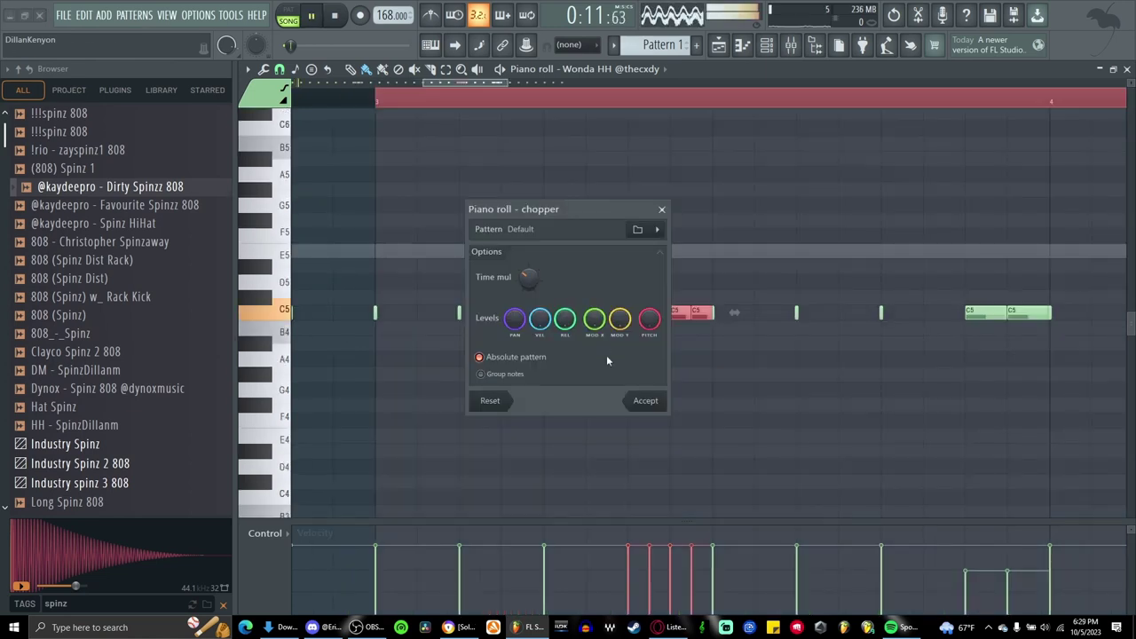
left_click(639, 399)
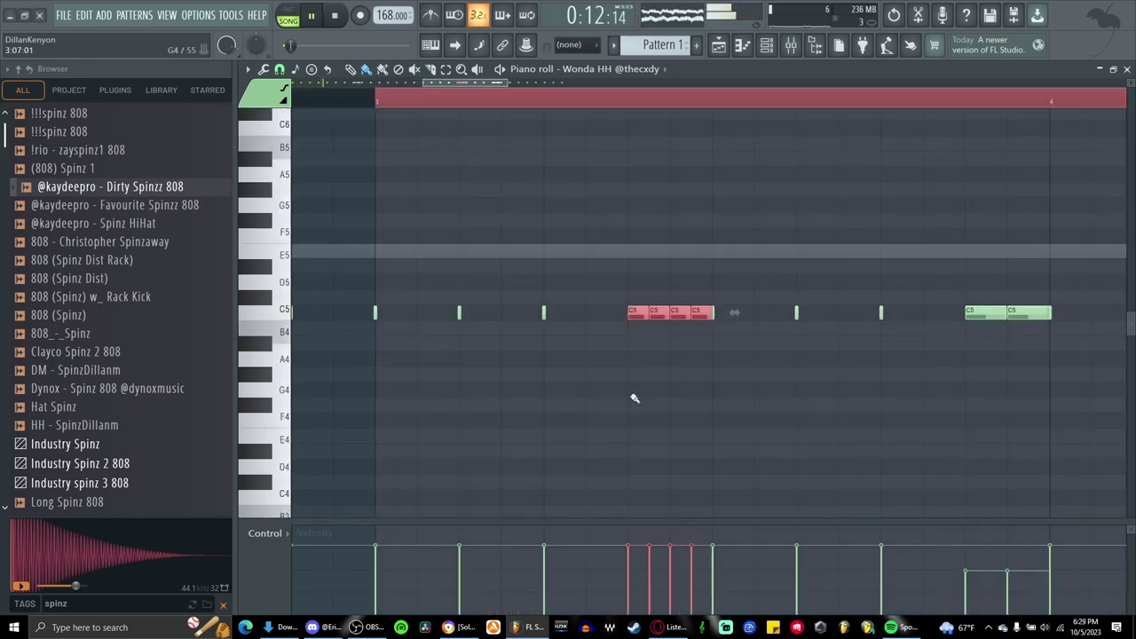
scroll(633, 399, "down", 2, "ctrl")
scroll(536, 441, "down", 2, "ctrl")
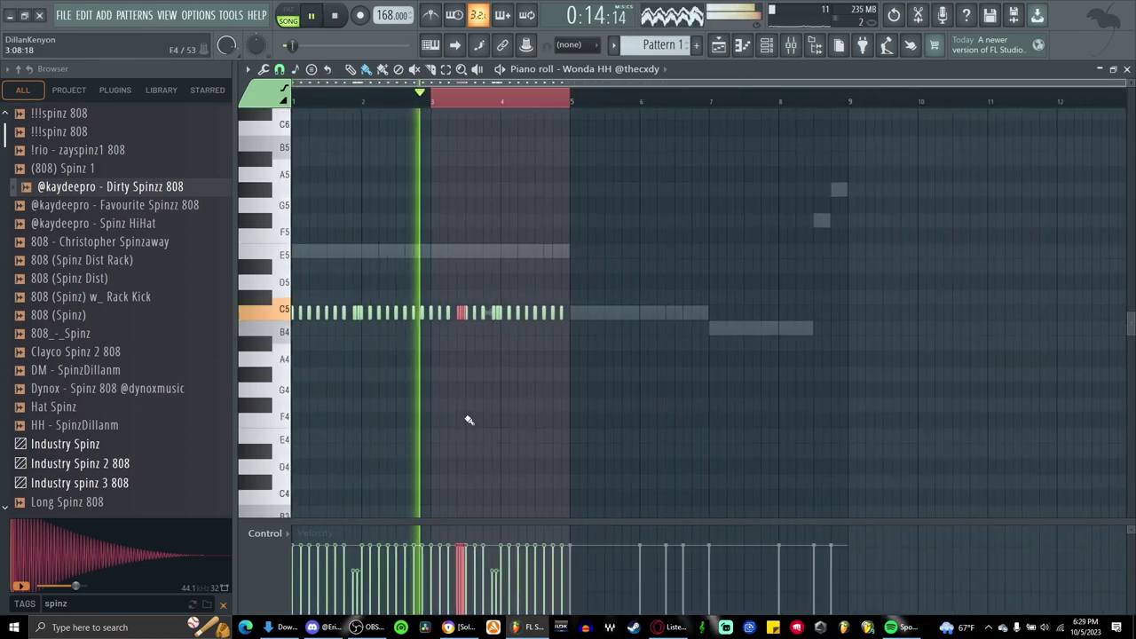
scroll(461, 414, "up", 2, "ctrl")
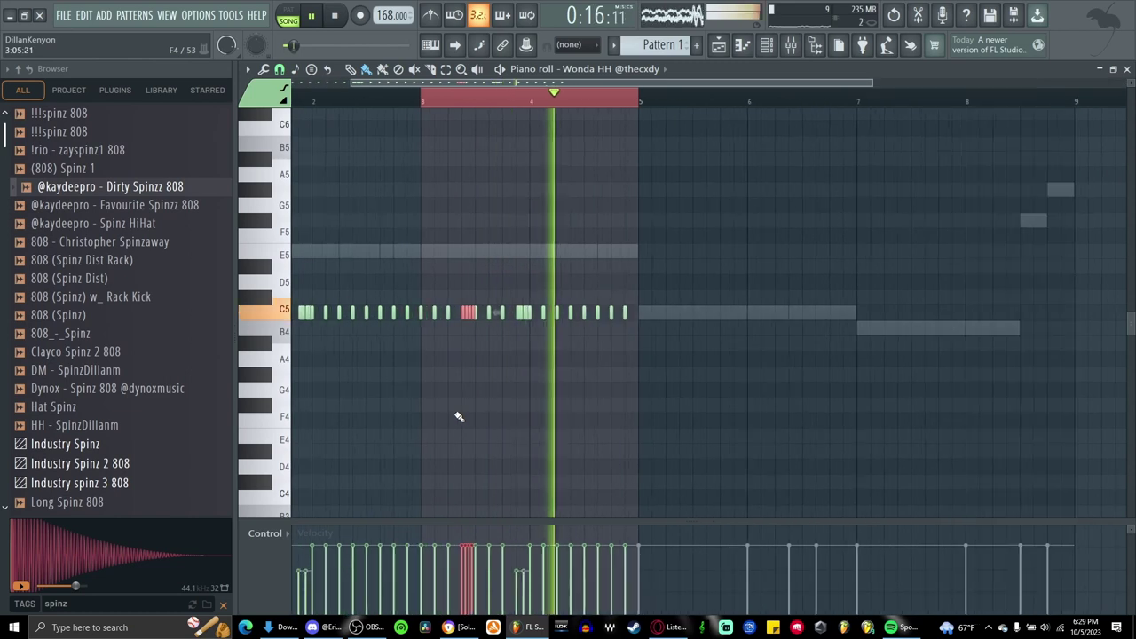
scroll(621, 340, "up", 4, "ctrl")
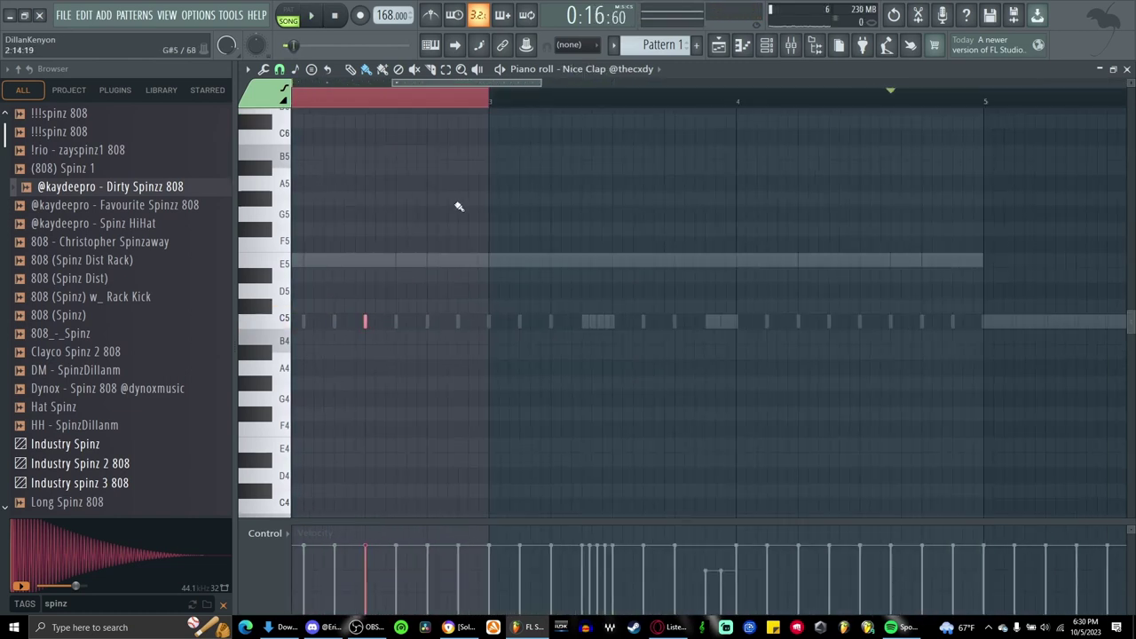
Duplicate the Nice Clap notes until they fill all eight bars and play the pattern back
scroll(458, 207, "up", 2, "ctrl")
key("ctrl+b")
scroll(480, 258, "down", 6, "ctrl")
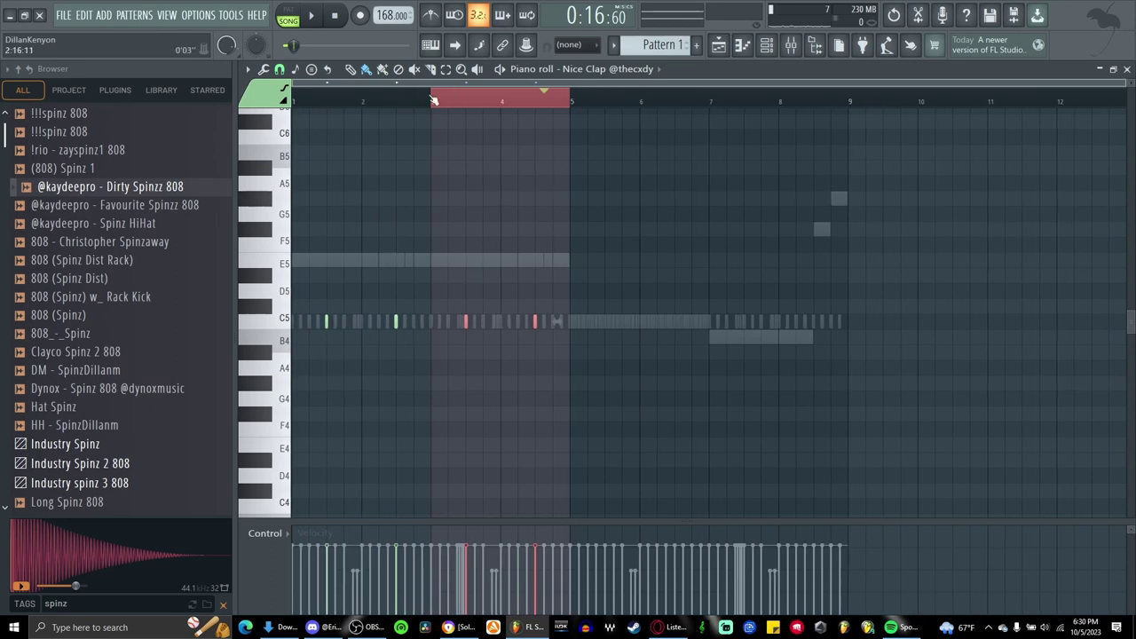
left_click_drag(434, 100, 293, 100)
key("ctrl+b")
key("space")
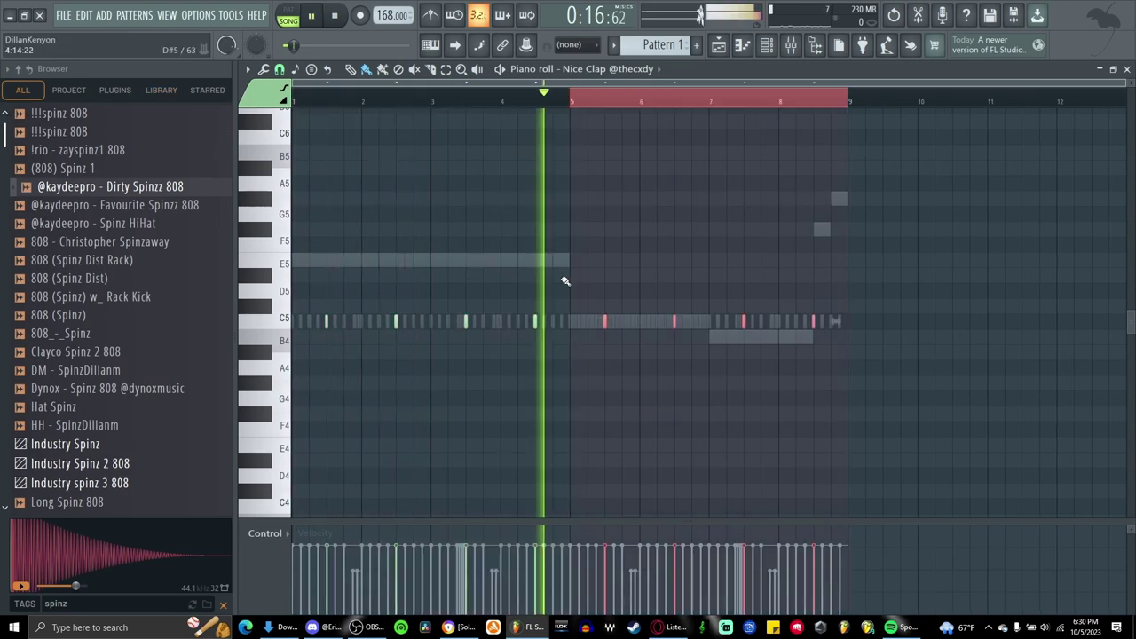
scroll(571, 295, "up", 5, "ctrl")
scroll(569, 302, "down", 5, "ctrl")
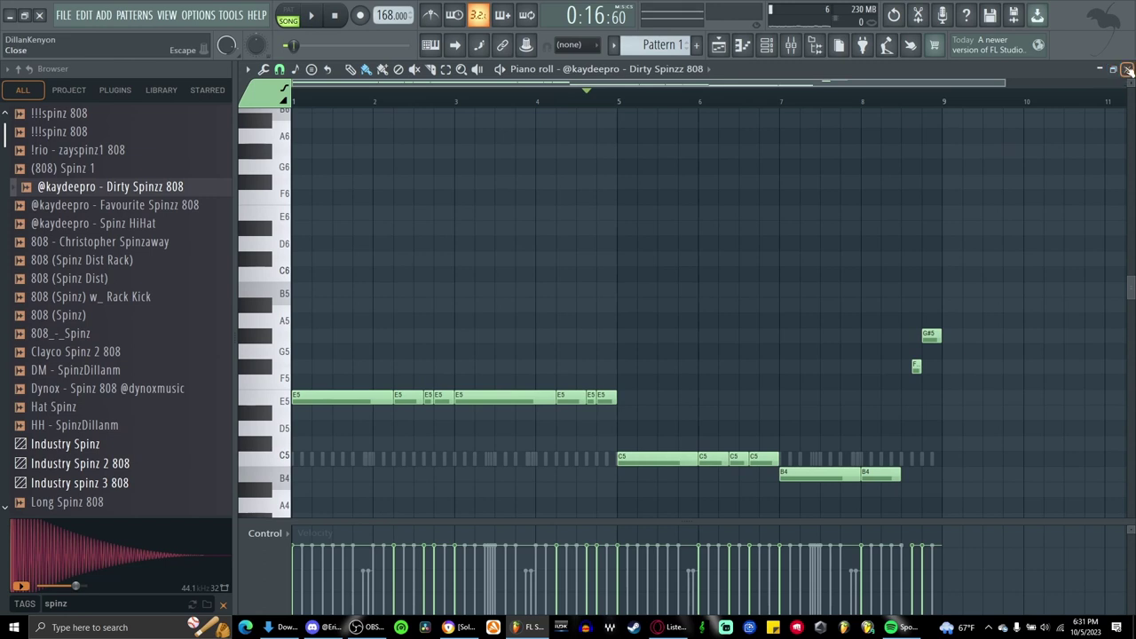
Clear the sample search and load ohat_crunch from the dxnny mini kit as a new channel
left_click(1128, 69)
scroll(177, 443, "down", 2)
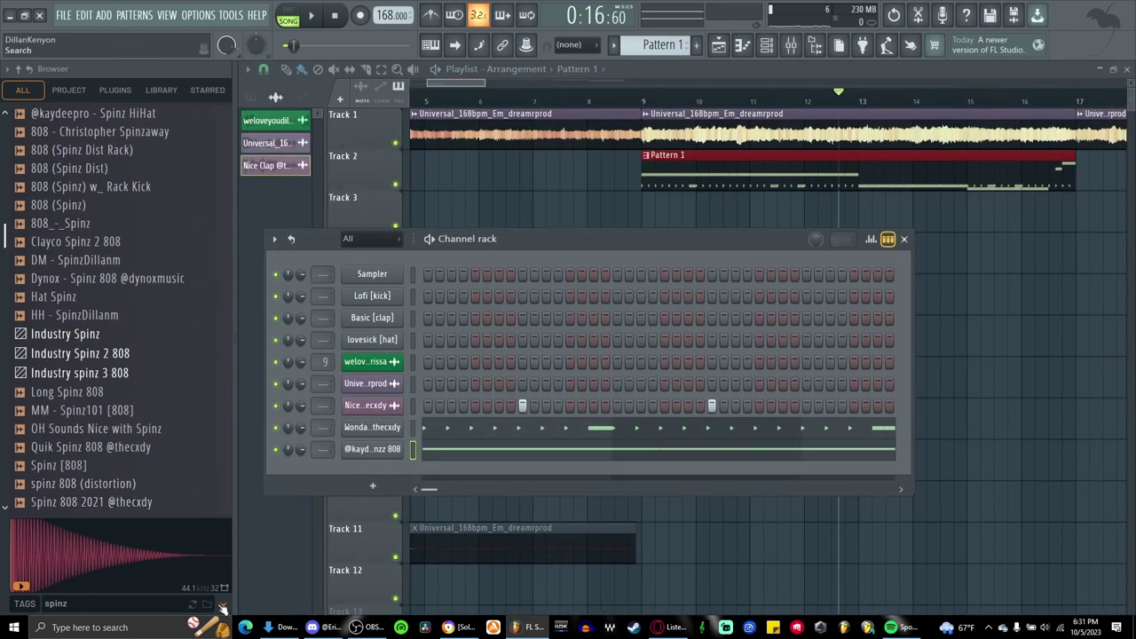
left_click(223, 605)
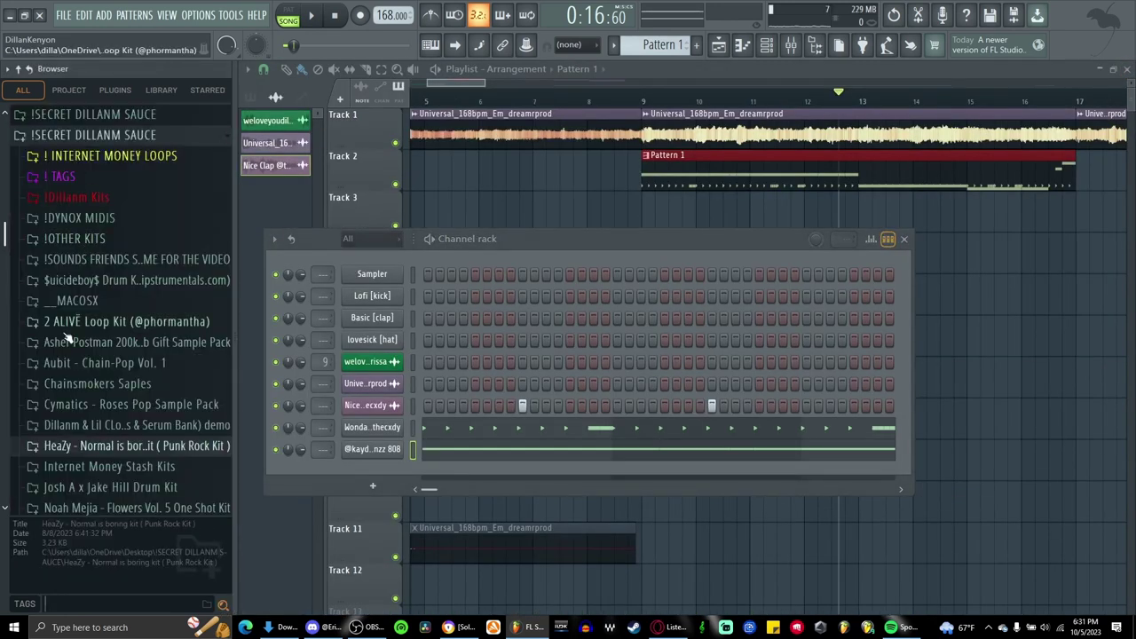
scroll(160, 382, "down", 2)
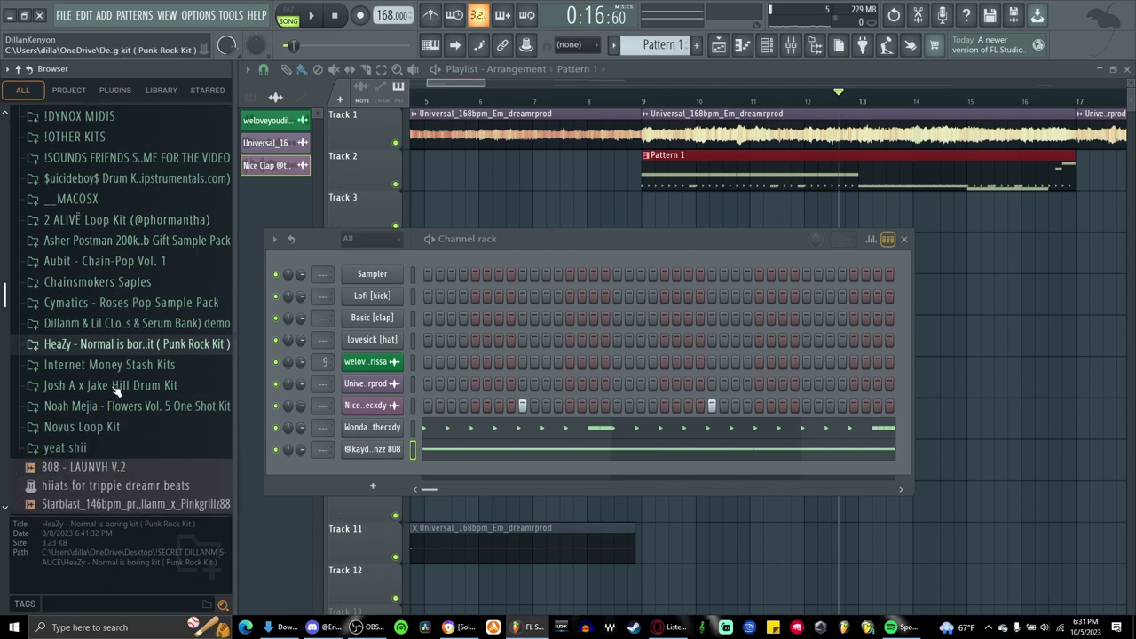
scroll(169, 421, "up", 5)
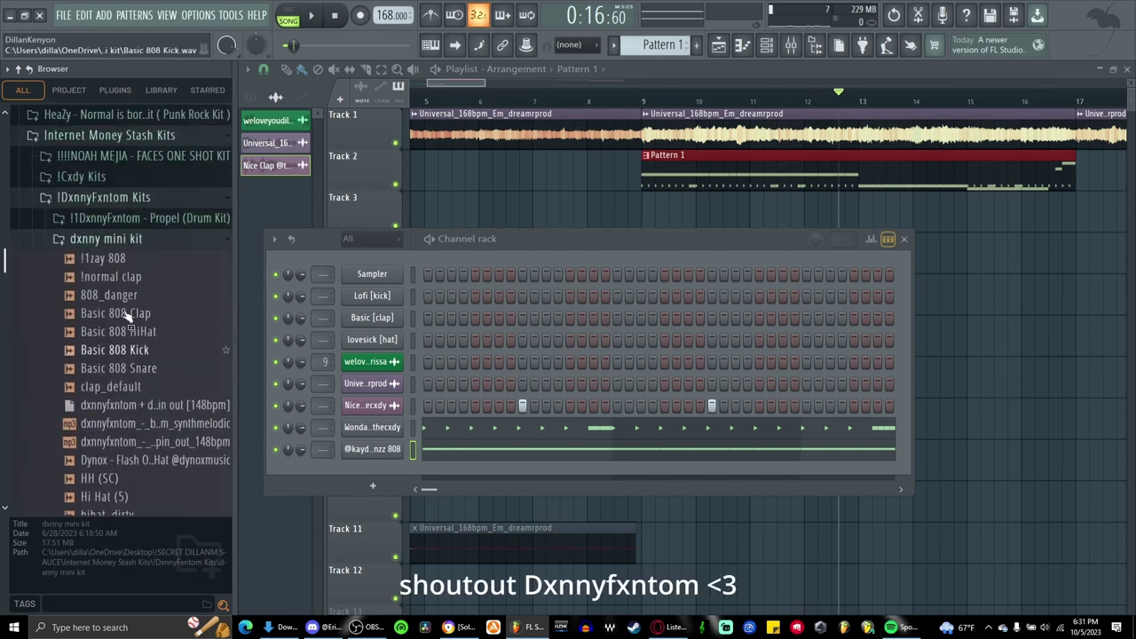
scroll(142, 343, "down", 2)
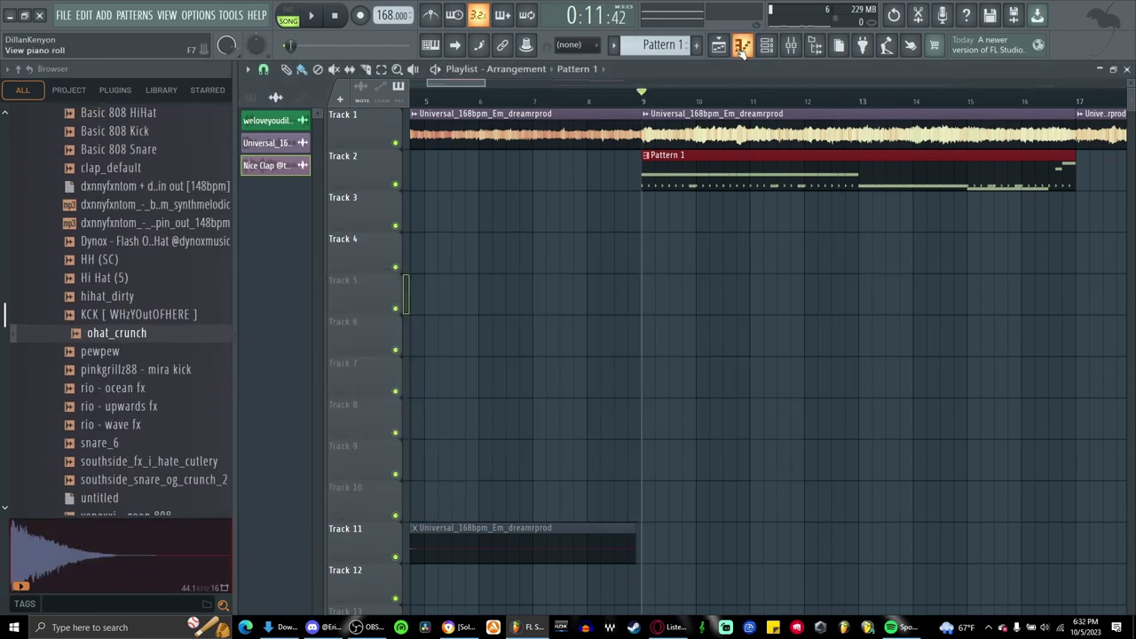
Place an ohat_crunch note on C5 at step 5 of bar 4, play it back and duplicate it
left_click(742, 50)
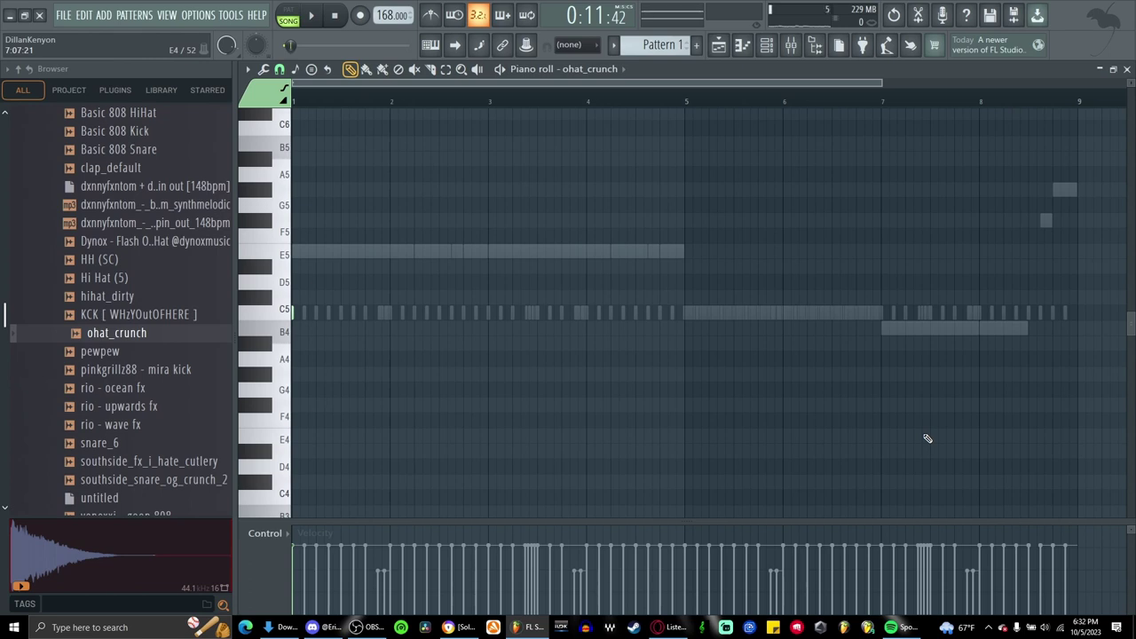
left_click(632, 326)
key("space")
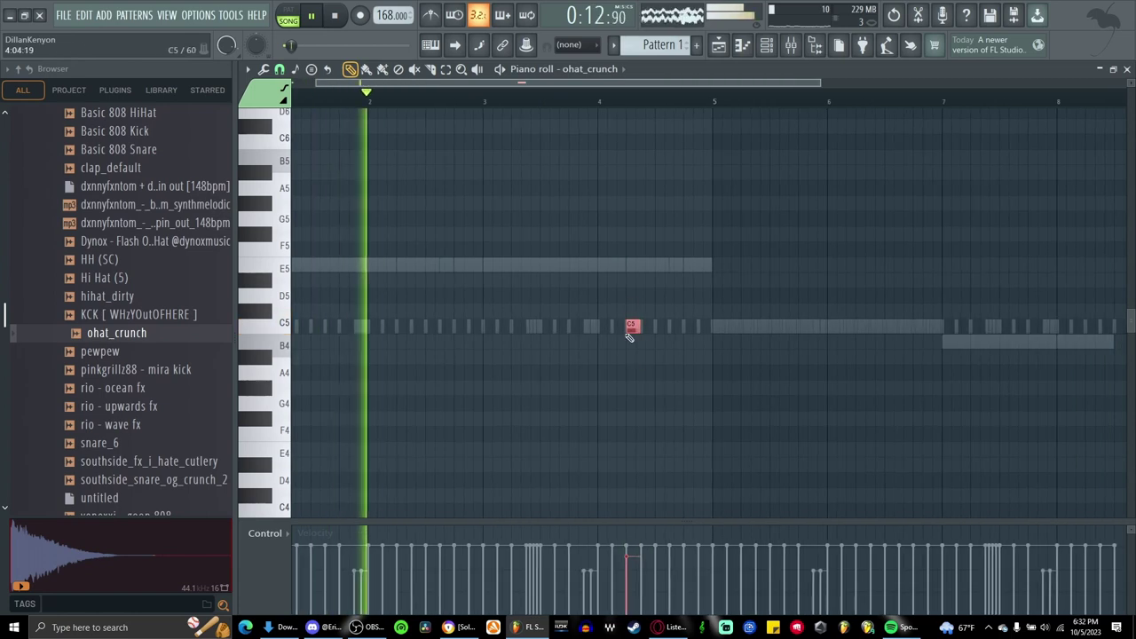
scroll(649, 406, "down", 3)
scroll(544, 443, "up", 1)
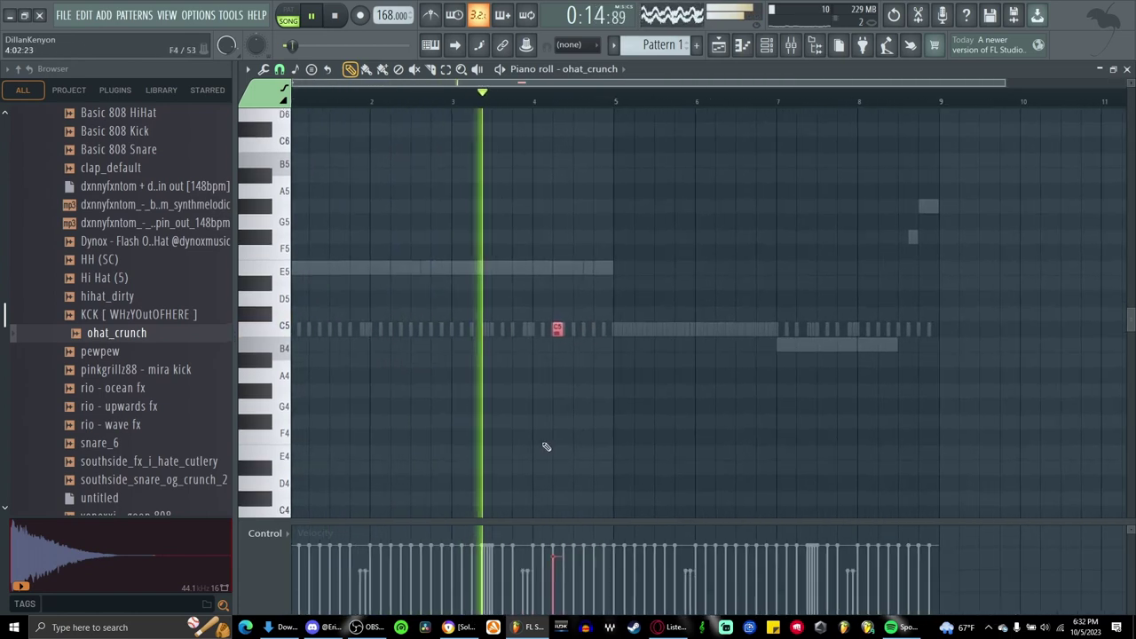
scroll(547, 447, "up", 1)
left_click_drag(546, 446, 771, 479)
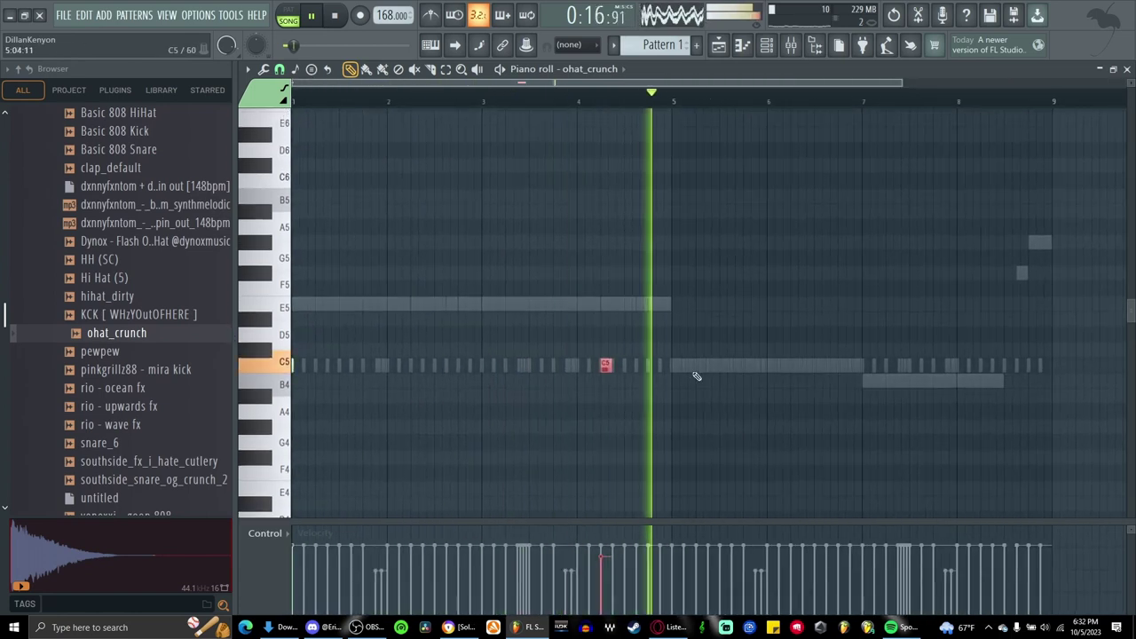
scroll(672, 378, "up", 5)
key("ctrl+b")
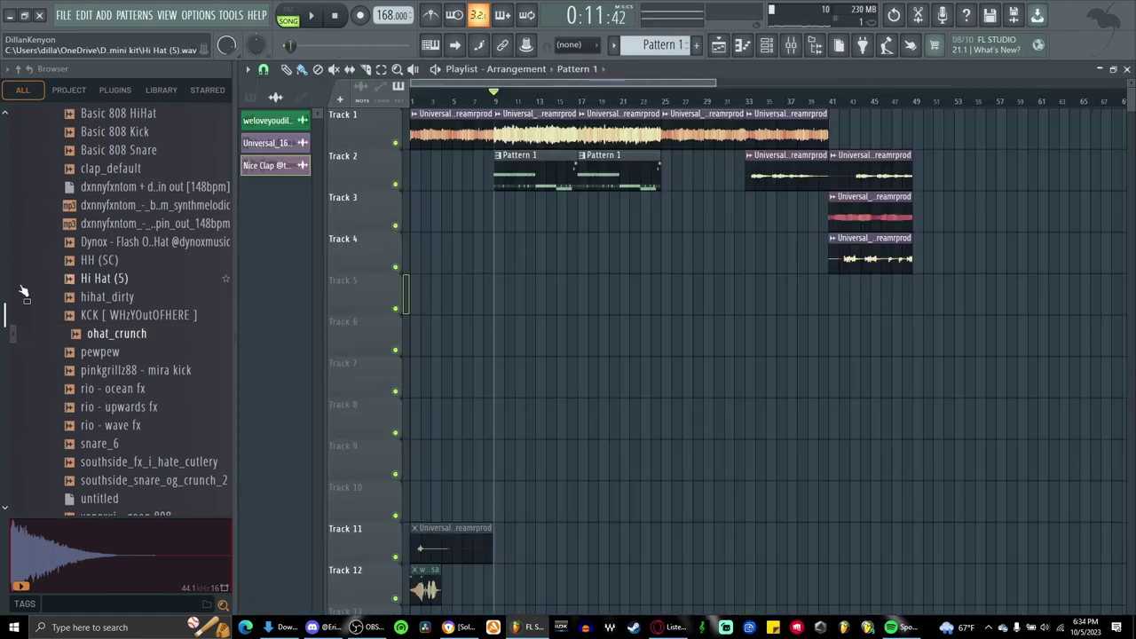
Load the KCK [ WHzYOutOFHERE ] kick from the dxnny mini kit and play it with a C5 note at the start of bar 1
scroll(105, 302, "up", 3)
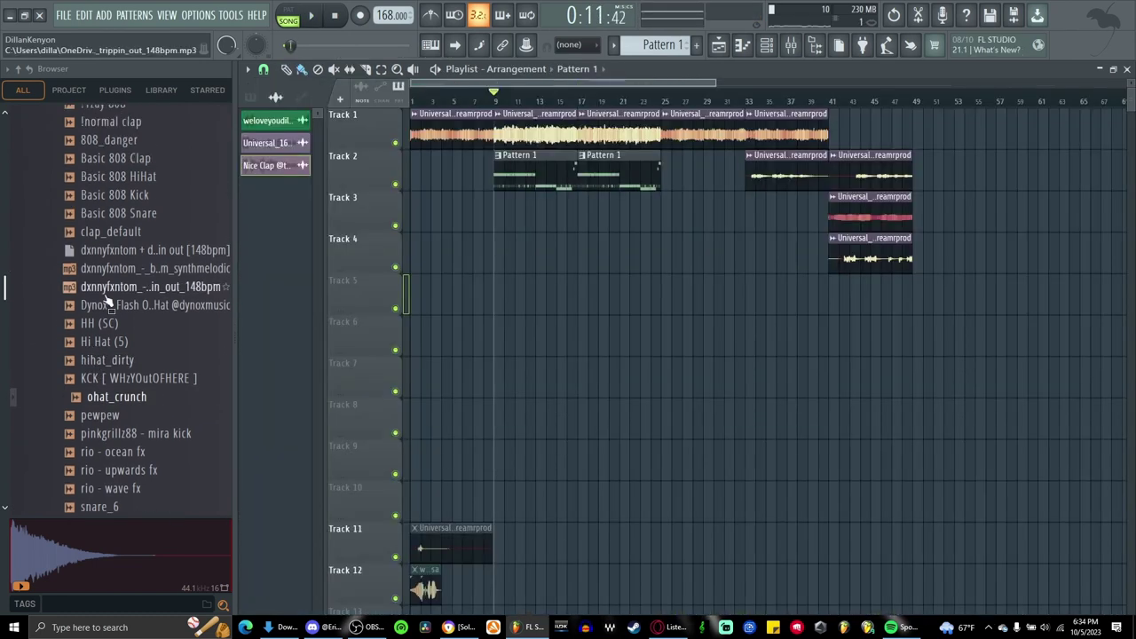
scroll(105, 300, "up", 2)
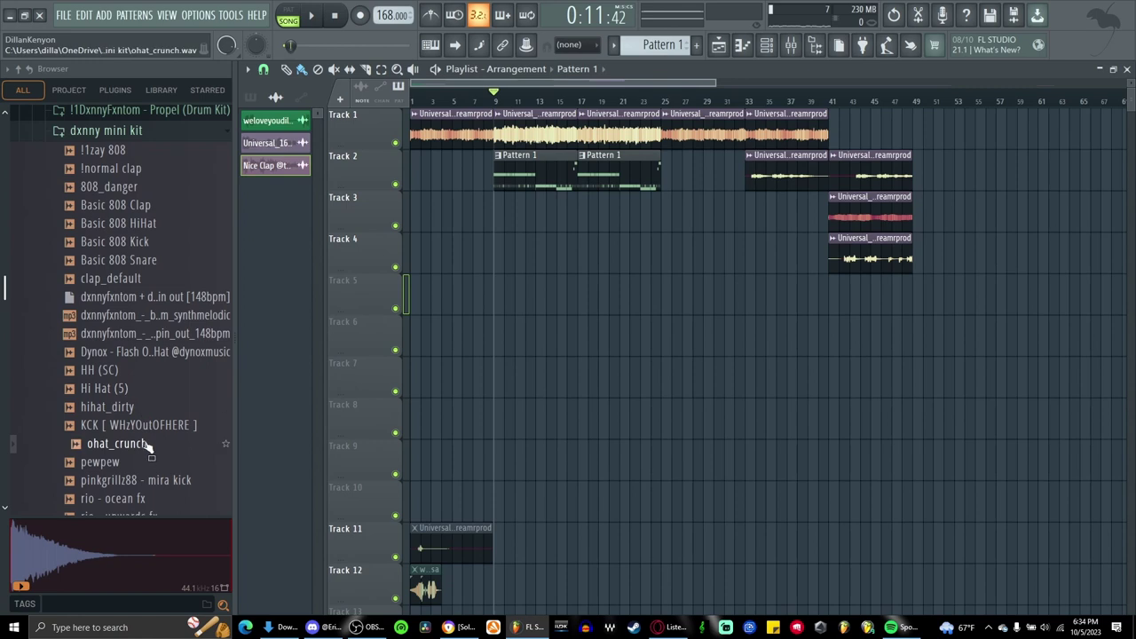
left_click(128, 426)
left_click_drag(562, 404, 591, 417)
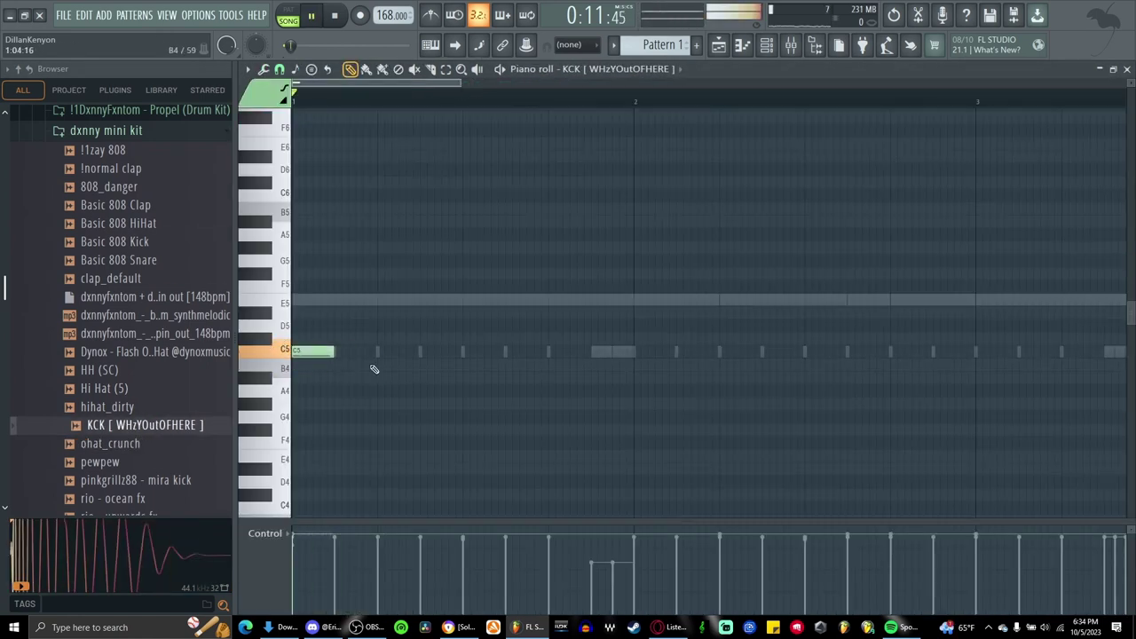
key("space")
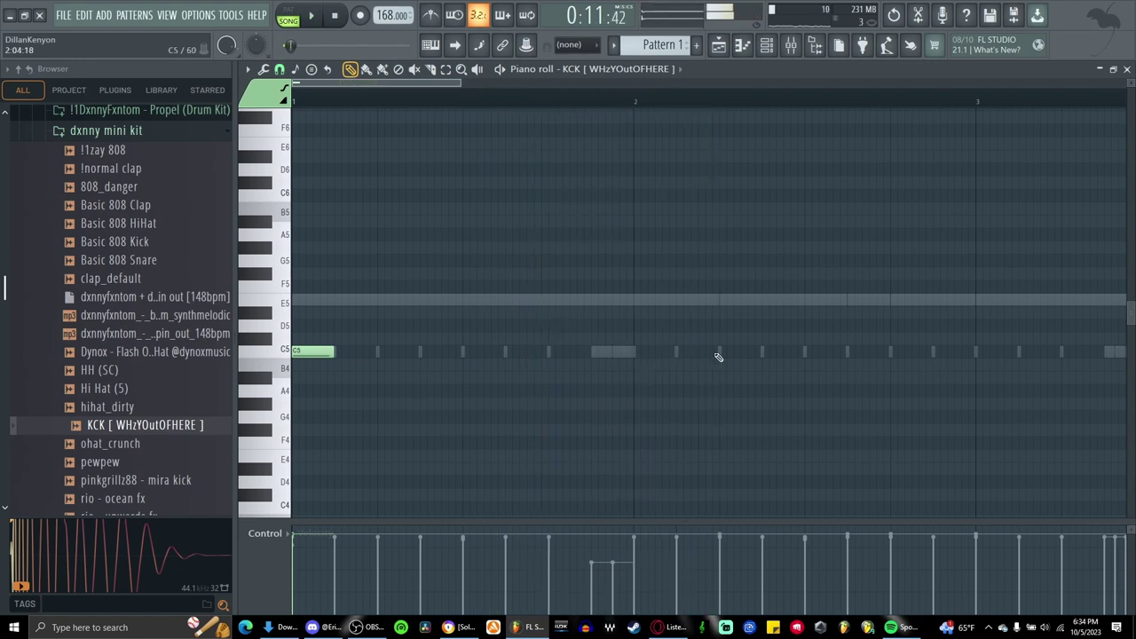
Add C5 kick notes at steps 5 and 11 of bar 2 and check them against playback
key("space")
left_click(807, 349)
left_click_drag(830, 367, 838, 391)
key("space")
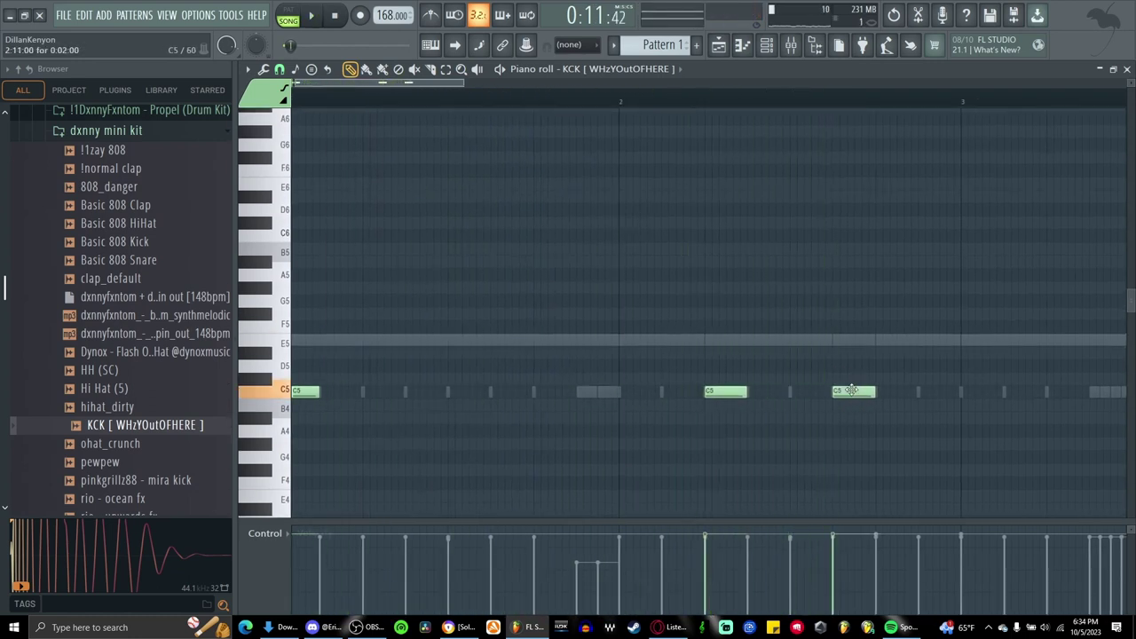
Play back the kicks and add two C5 kick notes at steps 1 and 3 of bar 4
key("space")
scroll(852, 391, "down", 3, "ctrl")
scroll(609, 350, "down", 2)
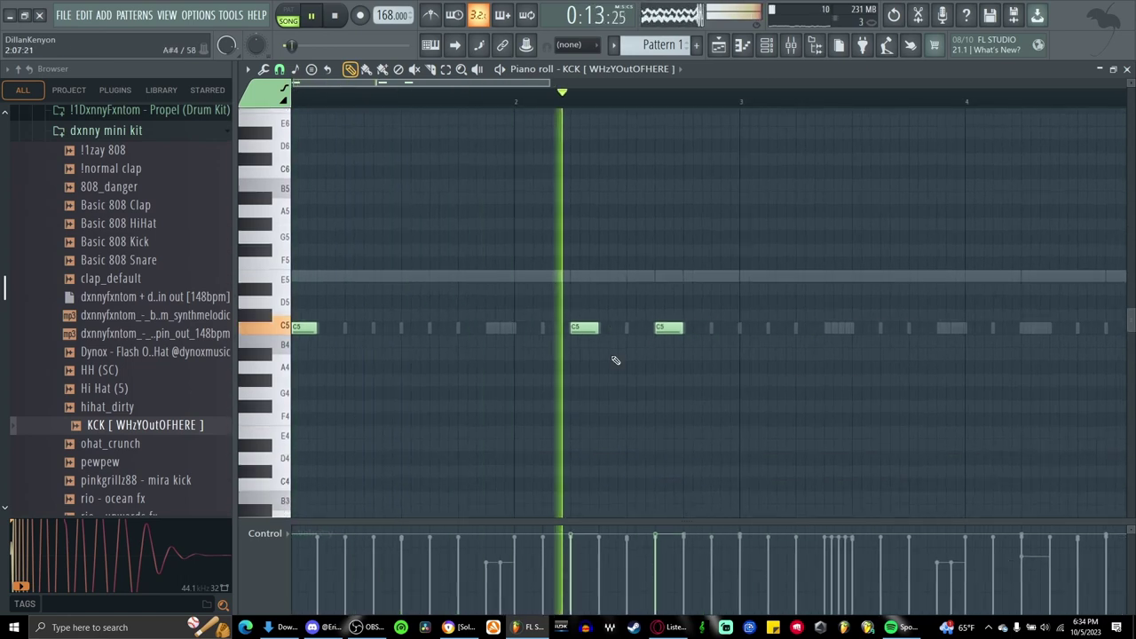
left_click_drag(791, 341, 531, 366)
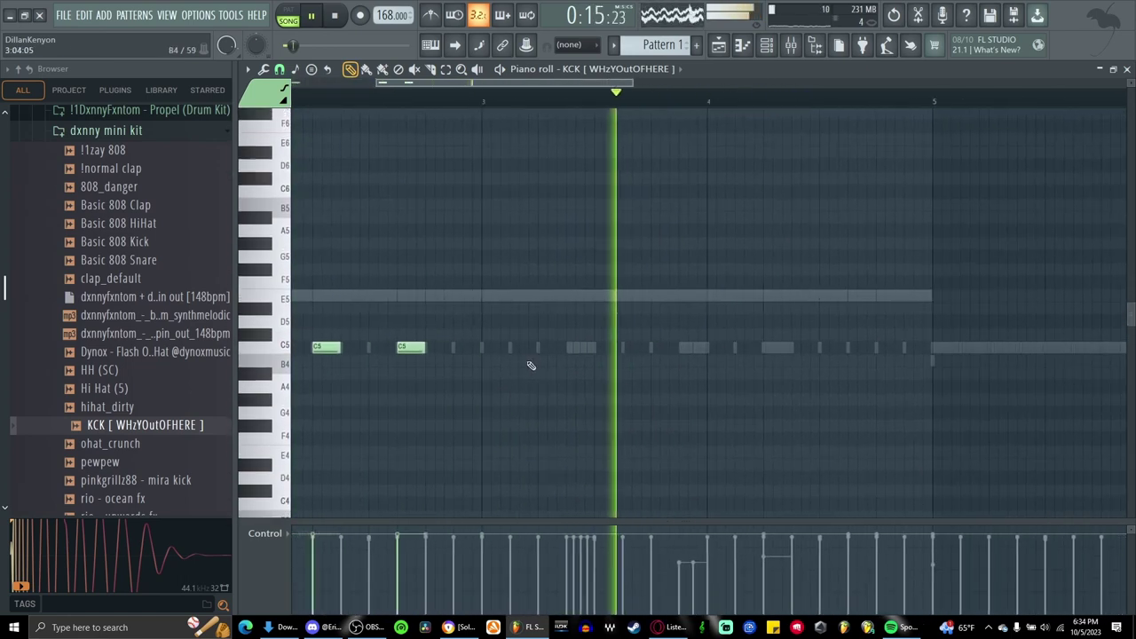
key("space")
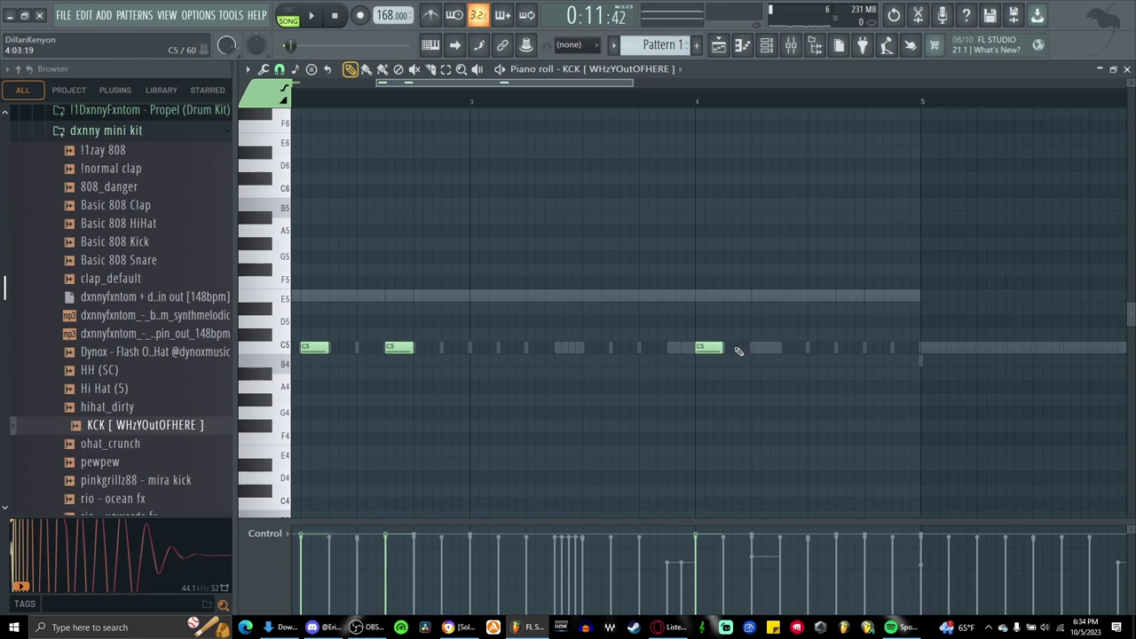
scroll(509, 390, "down", 2, "ctrl")
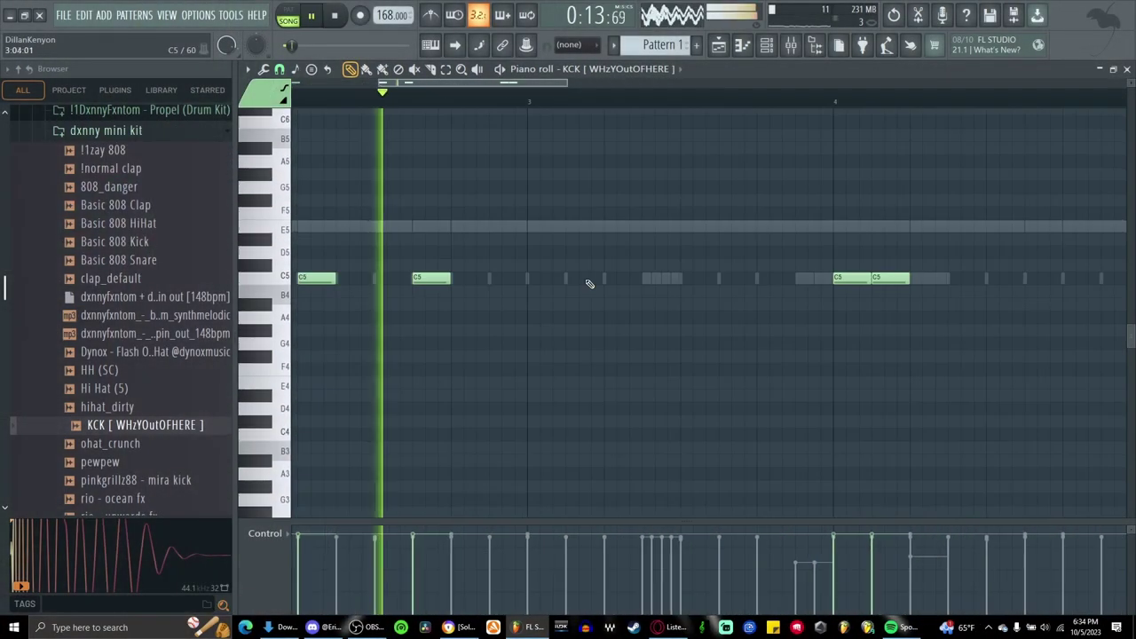
Move the bar 4 kick pair to steps 5 and 7, duplicate the kick pattern into bars 5 to 8 and play it back
scroll(588, 284, "down", 3, "ctrl")
left_click_drag(789, 340, 294, 238, "ctrl")
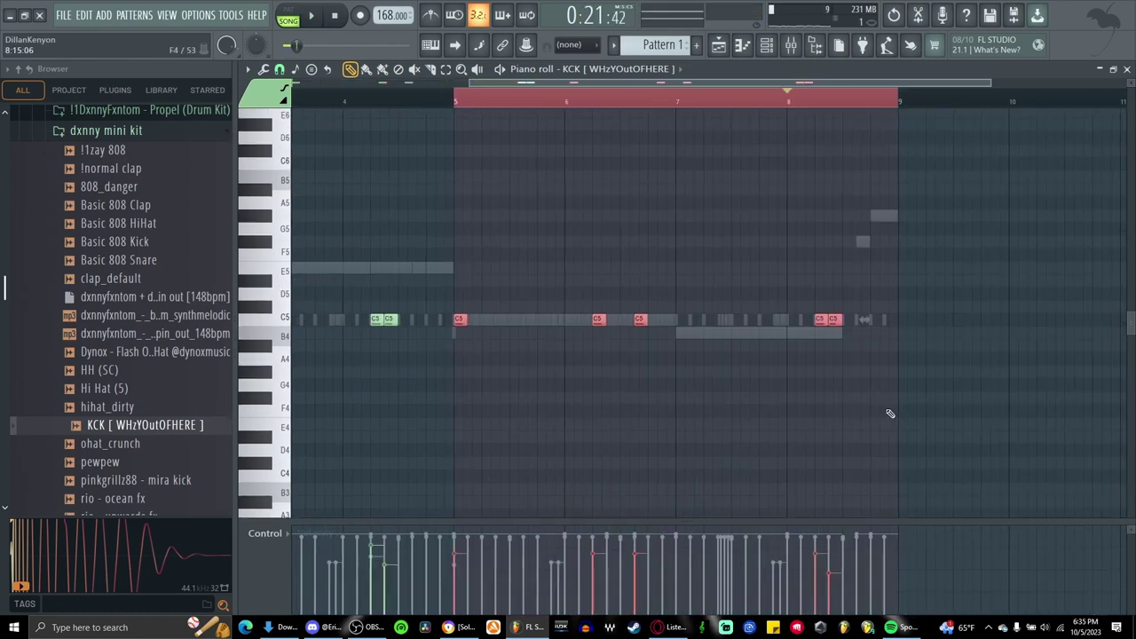
key("space")
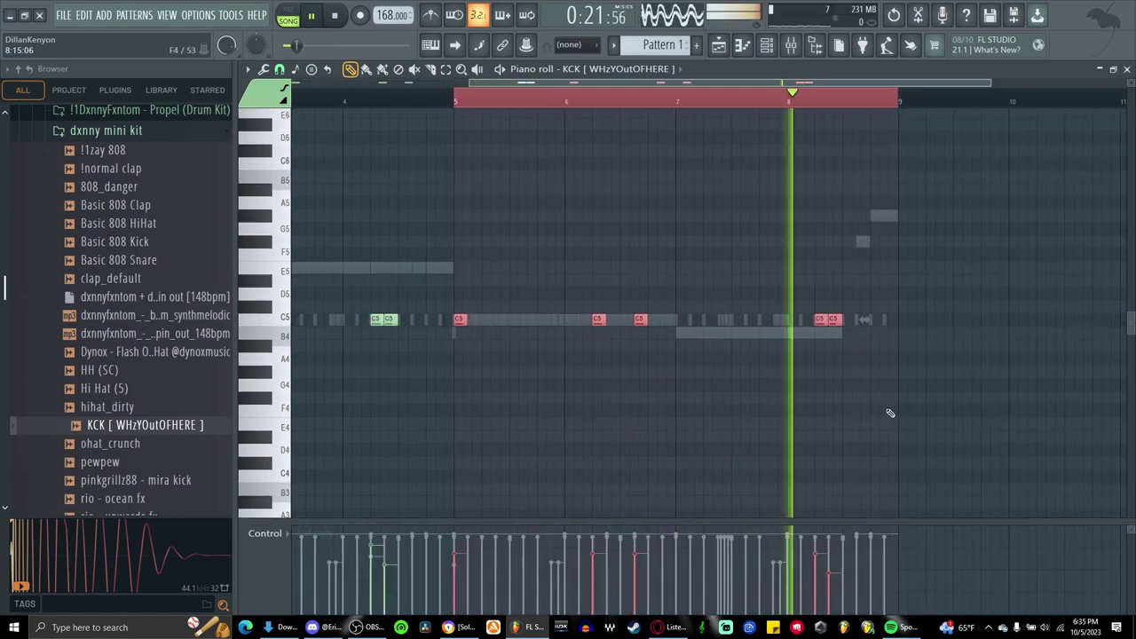
scroll(890, 411, "down", 2, "ctrl")
key("space")
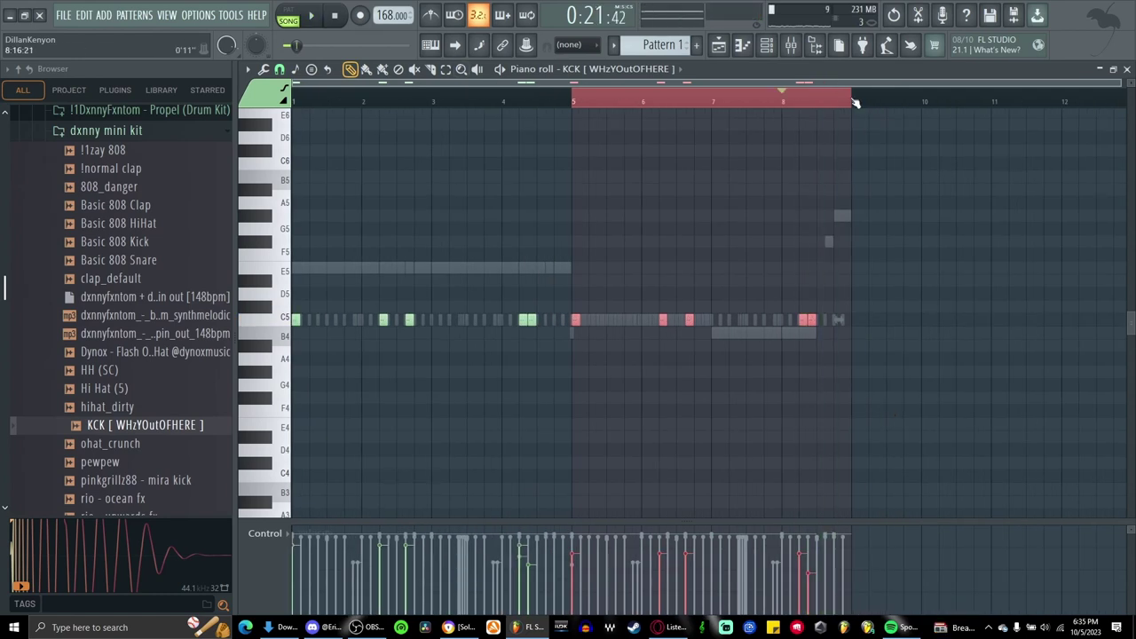
Select all kick notes across the eight bars, clear the selection and review the pattern
left_click_drag(856, 103, 293, 115)
left_click(575, 104, "ctrl")
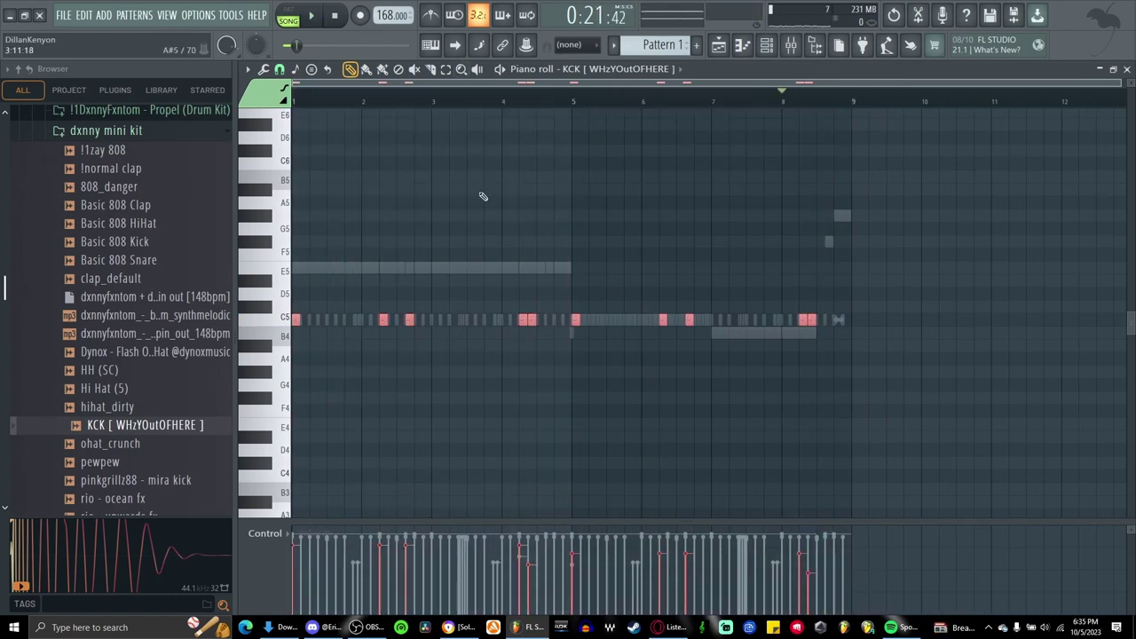
scroll(444, 241, "up", 2, "ctrl")
left_click(704, 266)
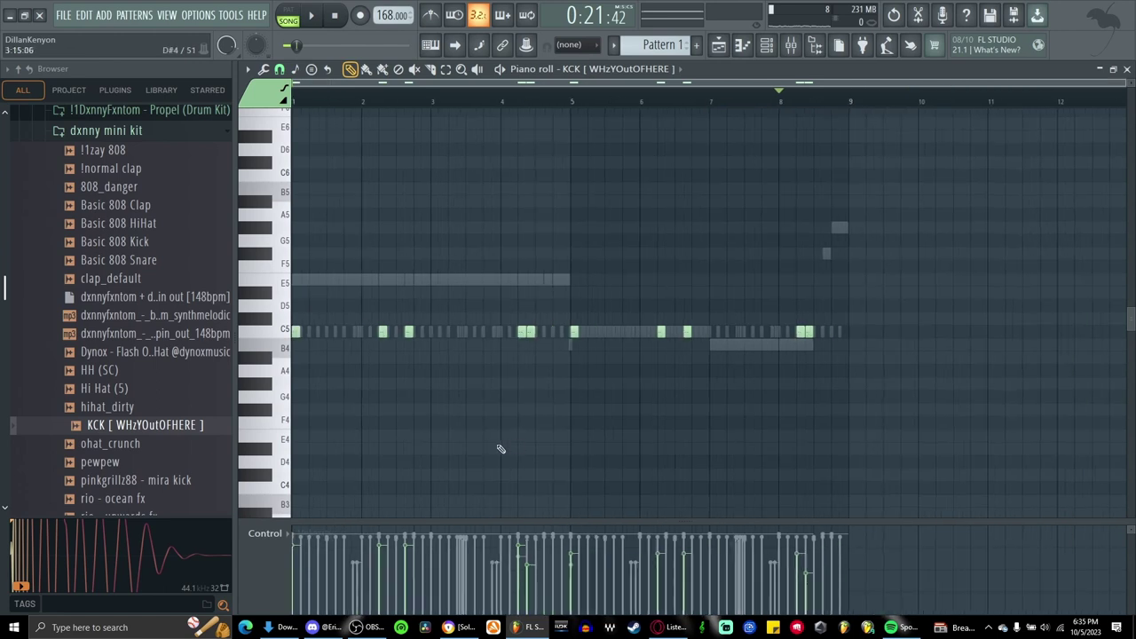
scroll(524, 418, "up", 1)
scroll(568, 412, "down", 2)
Delete the second Pattern 1 clip at bar 17 on Track 2 and reopen the remaining pattern's clap notes
key("F5")
left_click_drag(748, 449, 674, 455)
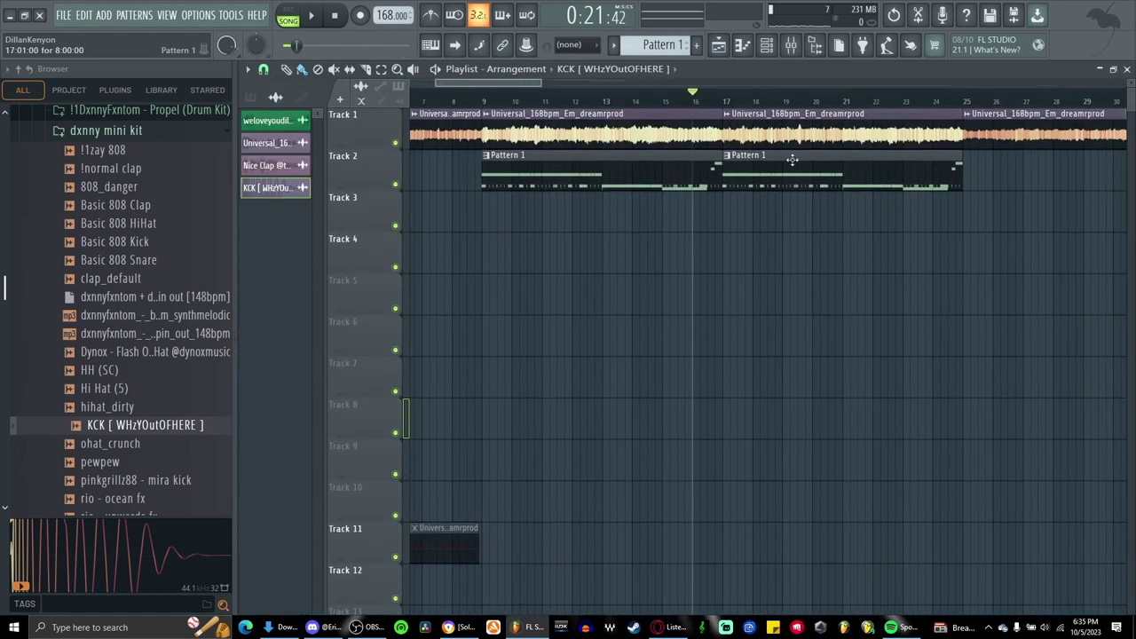
right_click(791, 160)
left_click(600, 165)
double_click(634, 183)
scroll(477, 360, "down", 2, "ctrl")
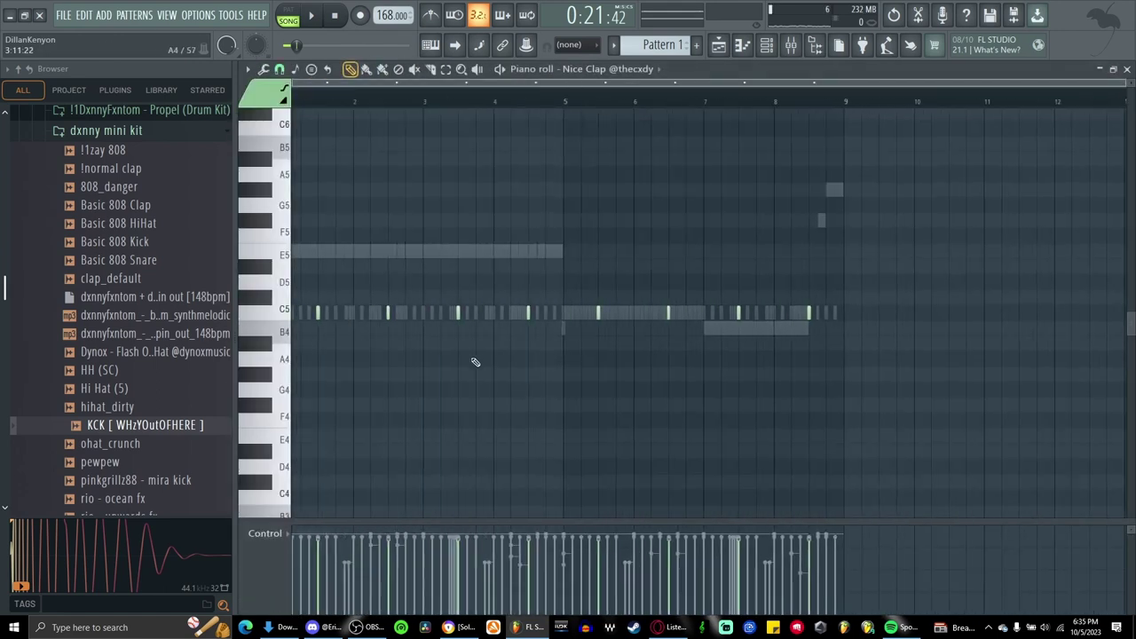
scroll(524, 391, "down", 1)
key("ctrl+f")
type("fx")
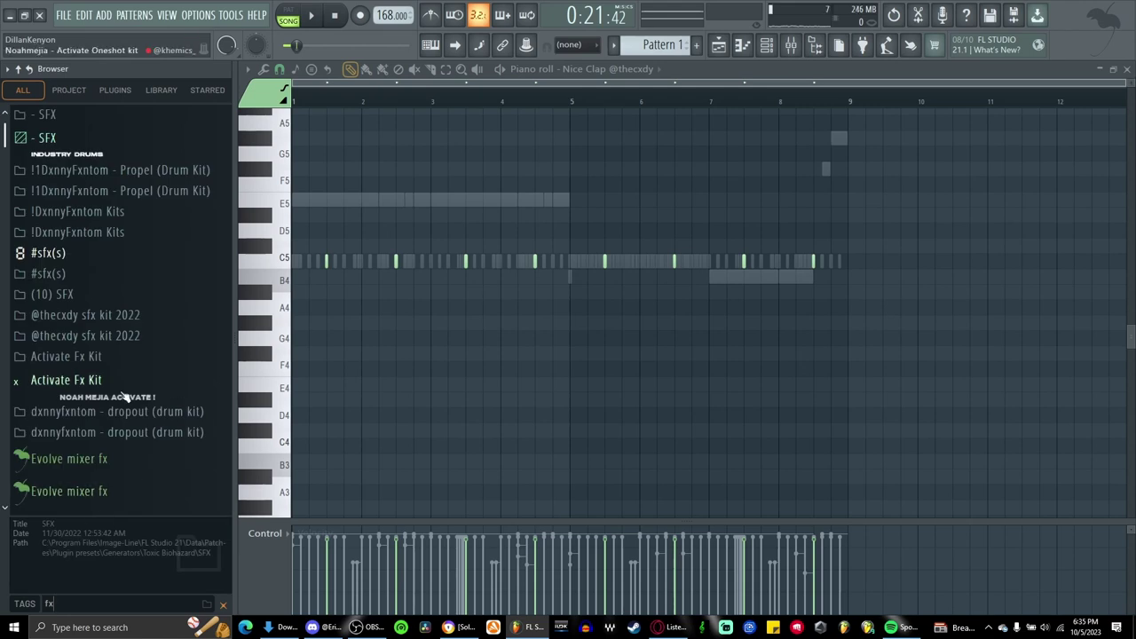
scroll(125, 396, "down", 5)
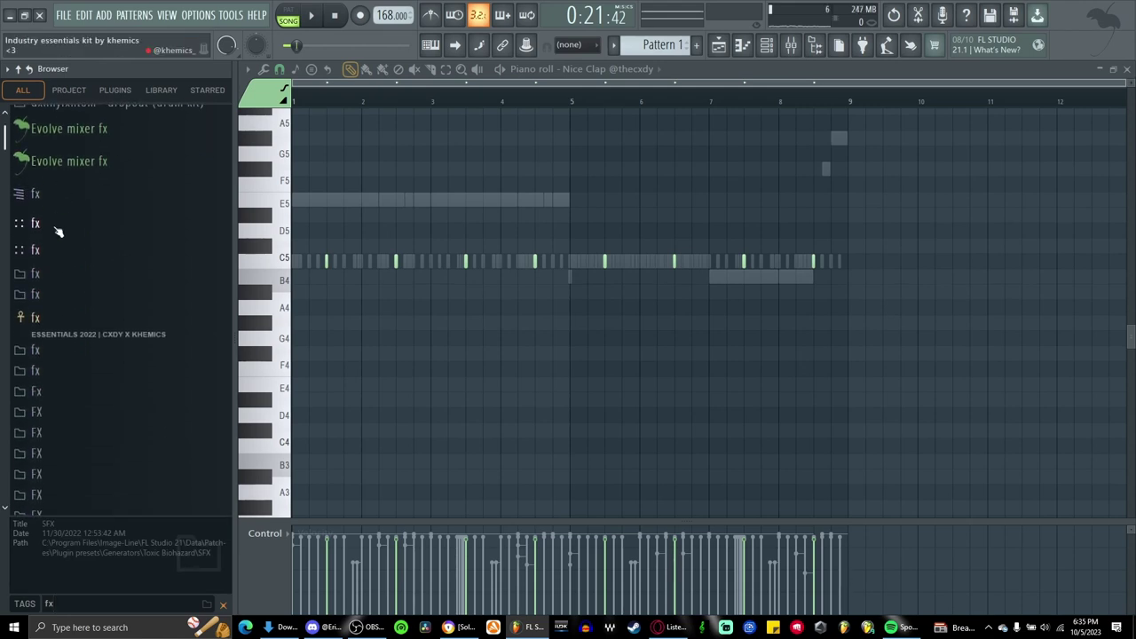
scroll(109, 322, "down", 10)
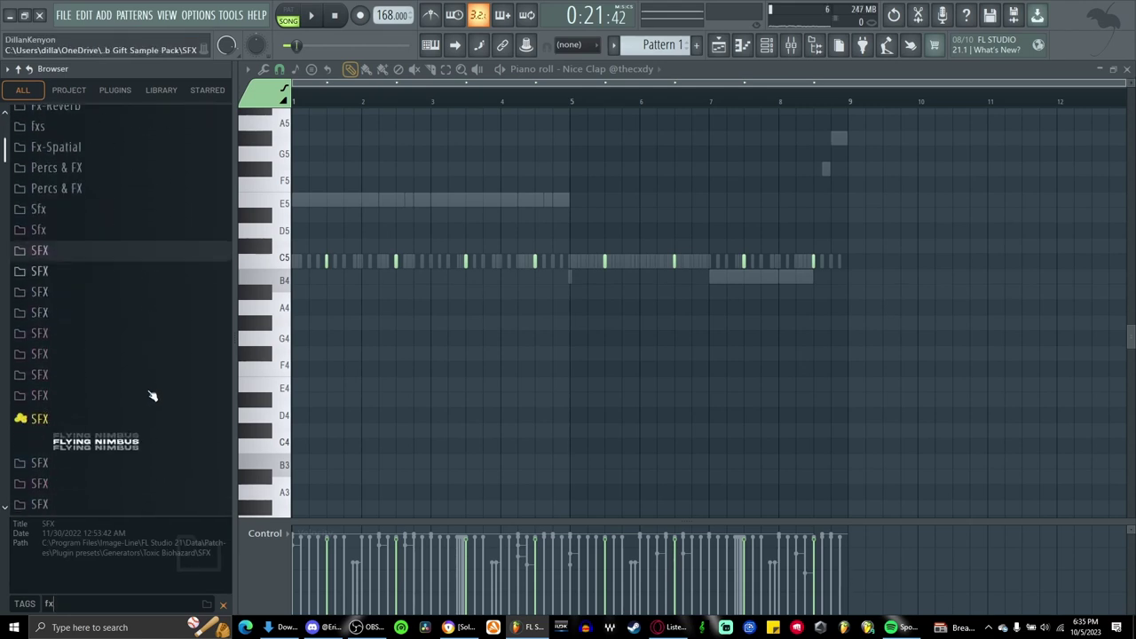
scroll(142, 302, "up", 5)
left_click(139, 206)
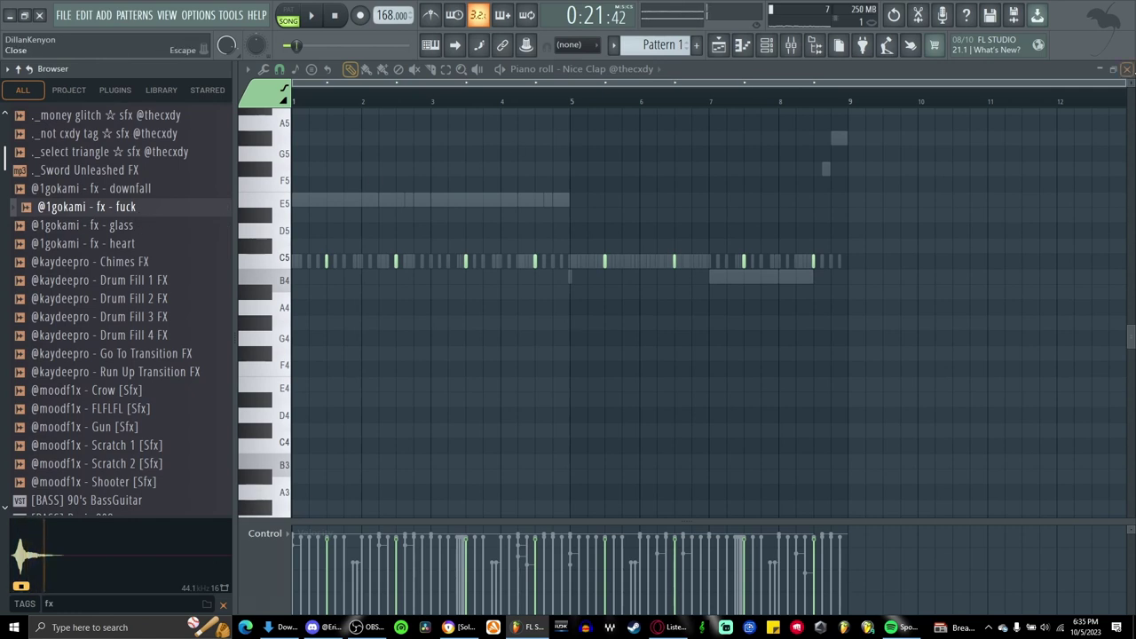
Close the note editor and view the playlist arrangement from bar 1
left_click(1127, 69)
scroll(649, 332, "down", 3)
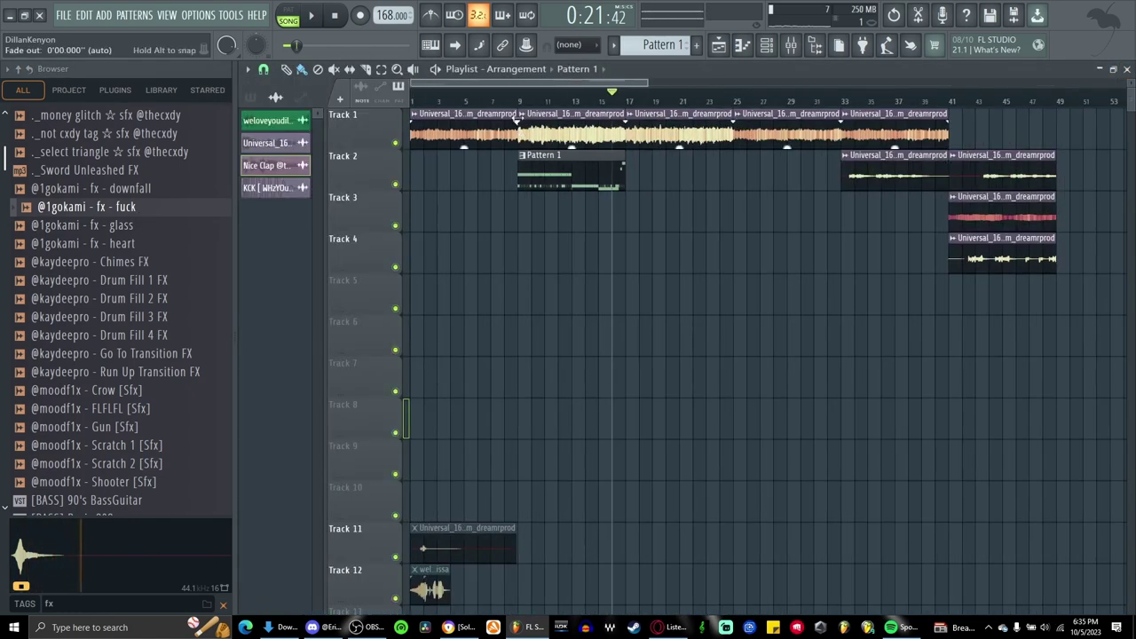
scroll(480, 391, "up", 5)
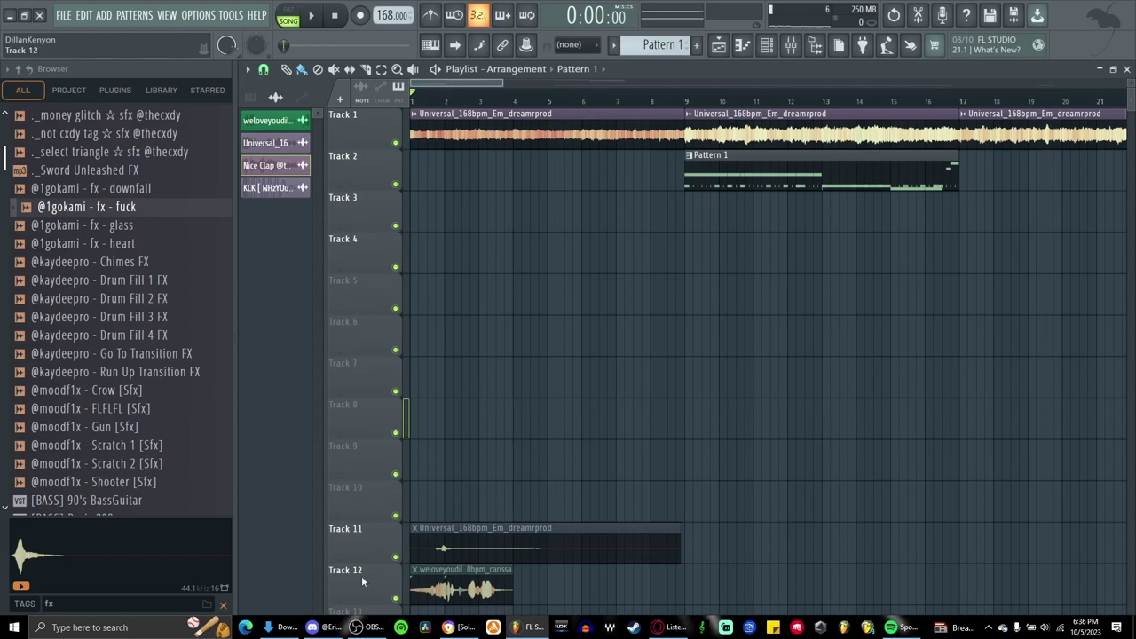
Add a C5 note at the start of bar 1 for glitch_percussion_saintgabriel in Pattern 1
mouse_move(319, 625)
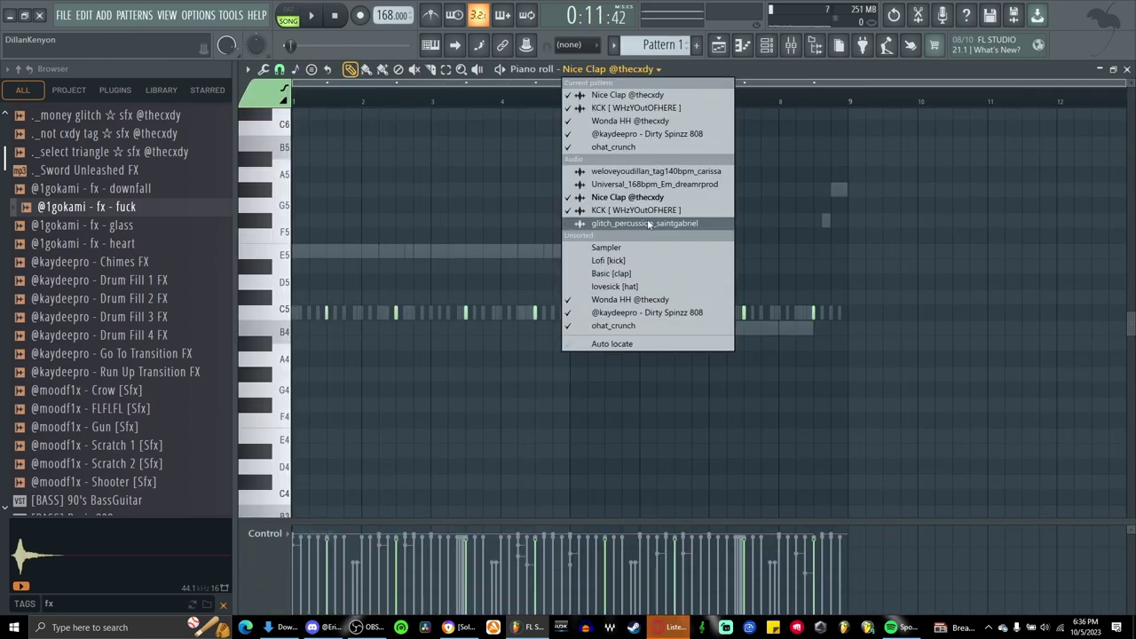
left_click(621, 223)
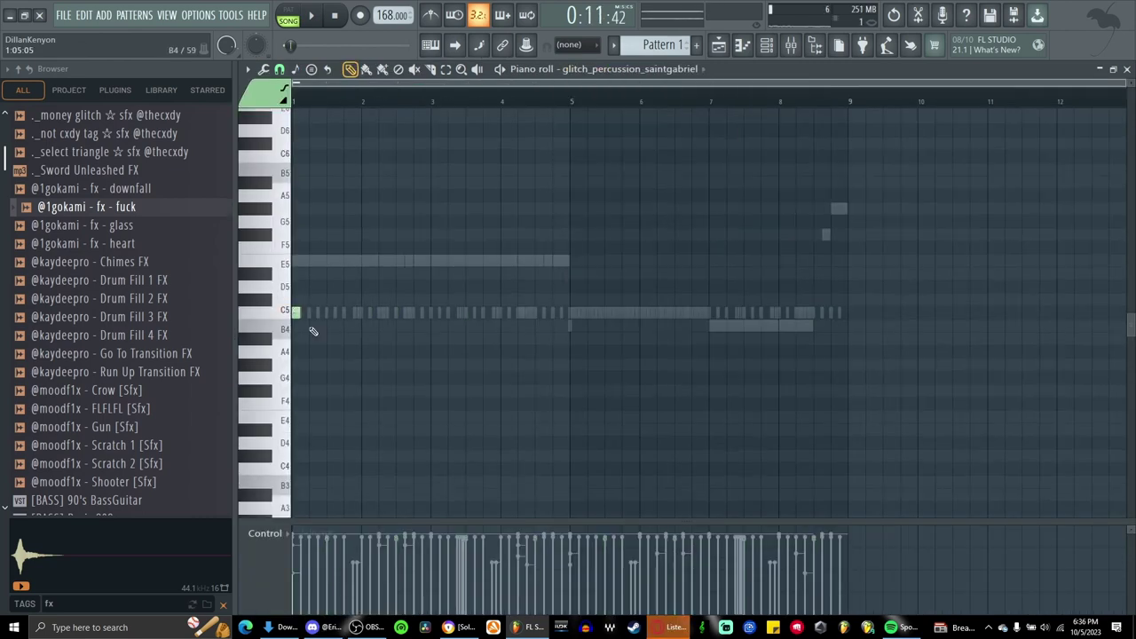
left_click(292, 311)
Listen to the opening of the glitch percussion hit several times and close the note editor
key("space")
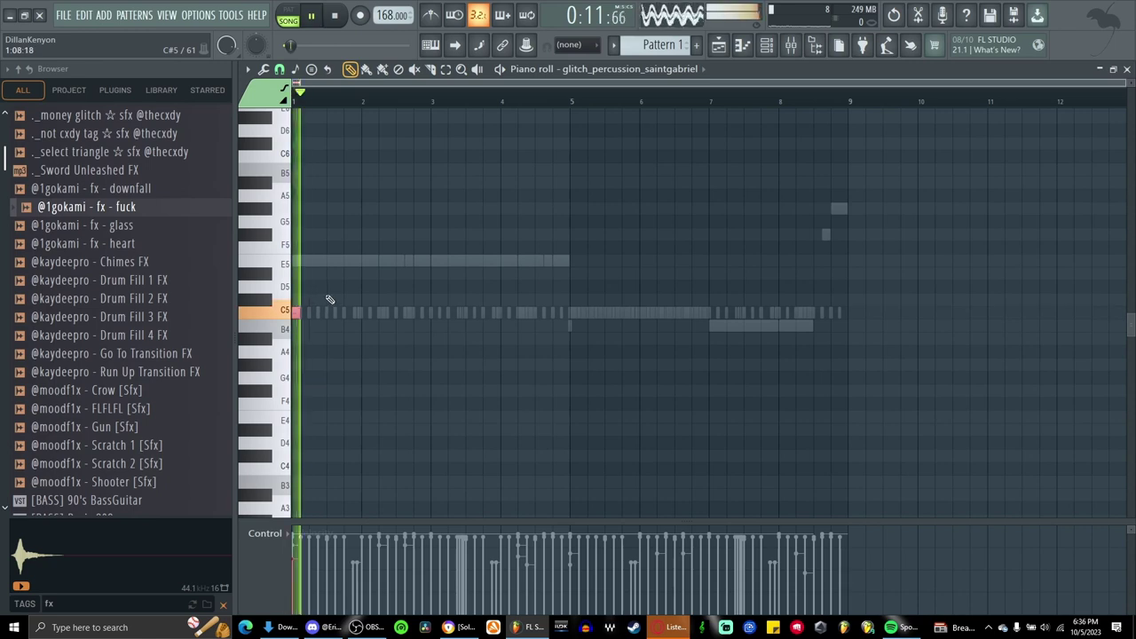
key("space")
key("space")
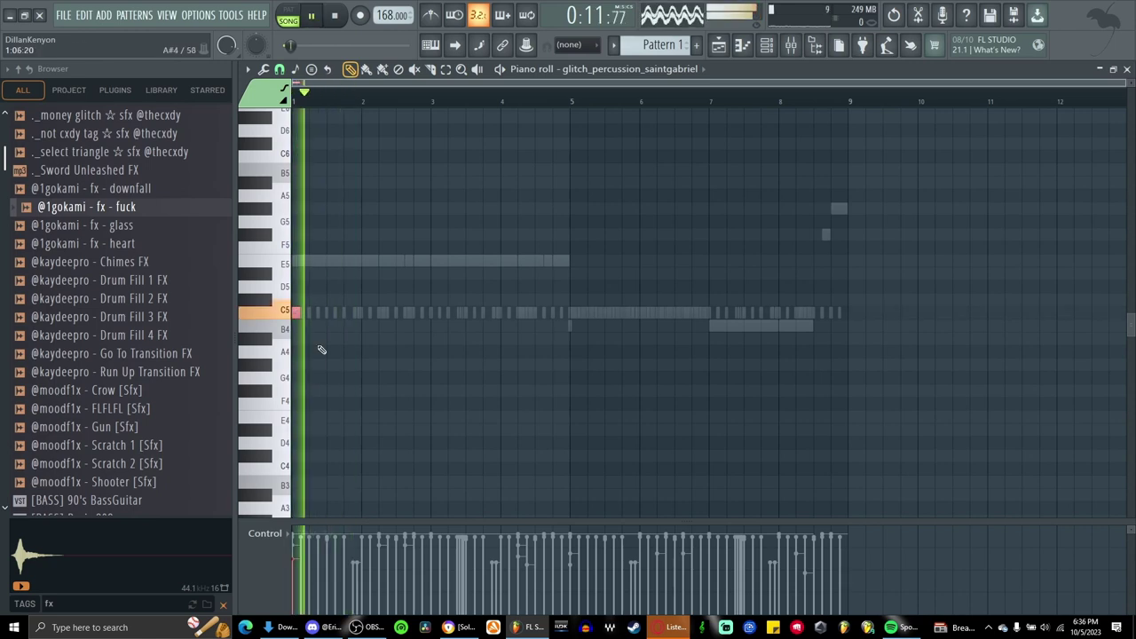
key("space")
key("space")
key("space")
key("space")
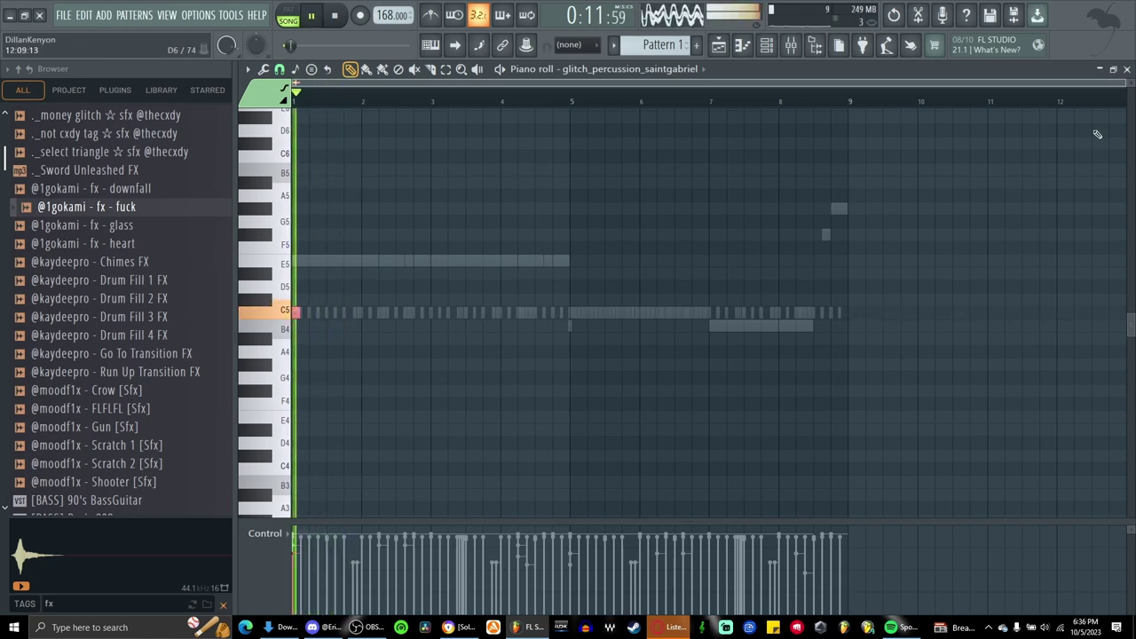
left_click(1126, 68)
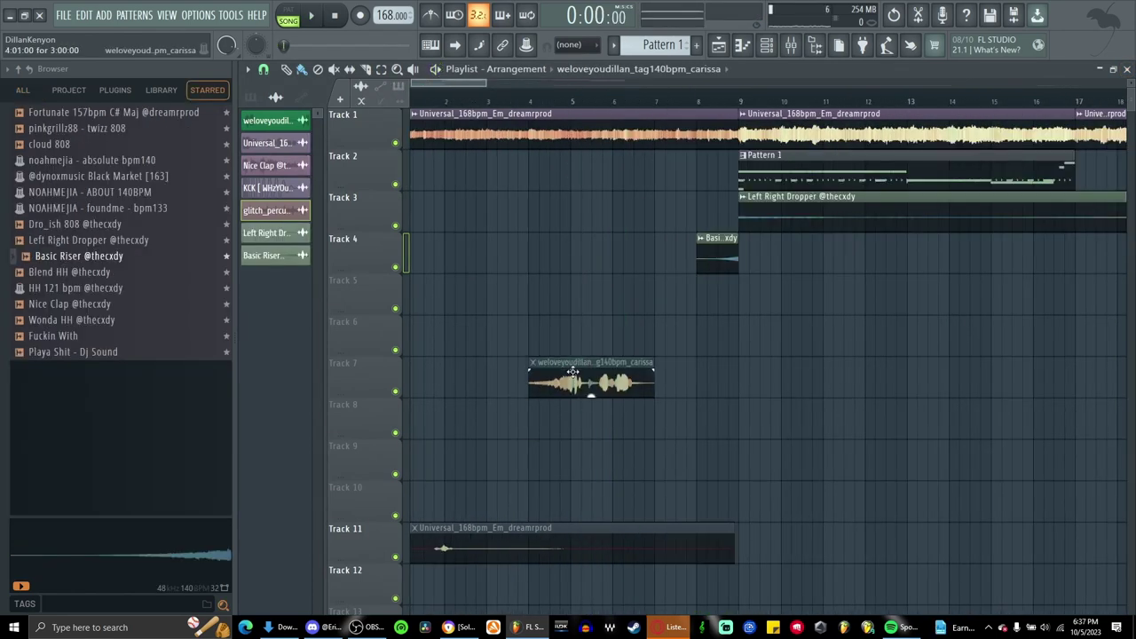
Move the Universal_168bpm_Em_dreamrprod clip from Track 11 to Track 8, starting just after bar 6
left_click_drag(566, 517, 719, 392)
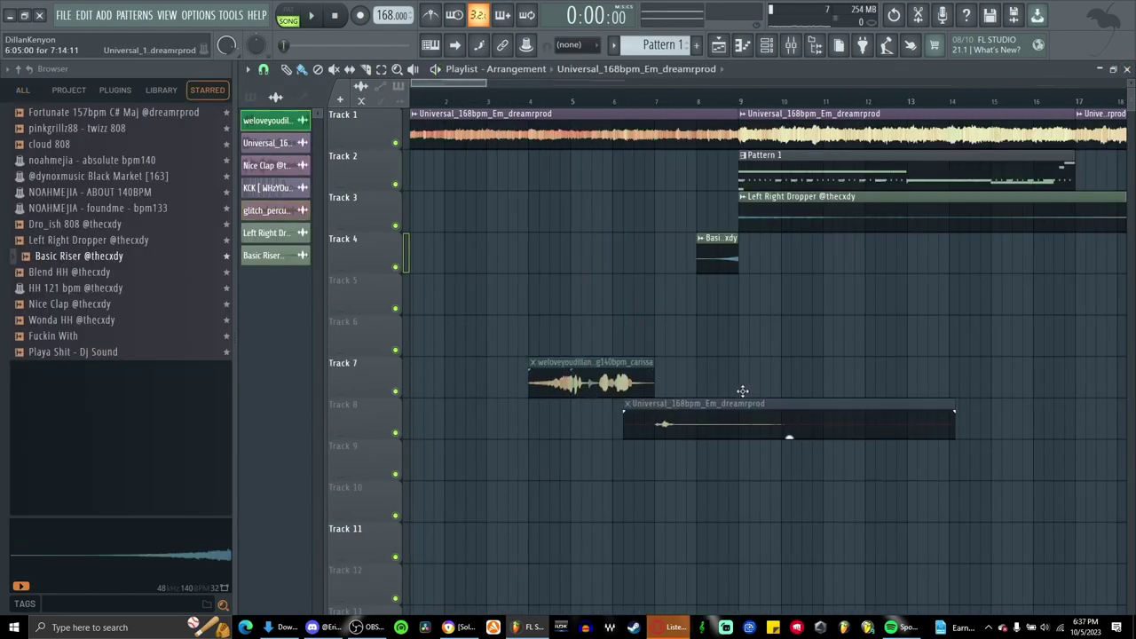
scroll(657, 428, "up", 6)
scroll(668, 437, "down", 6)
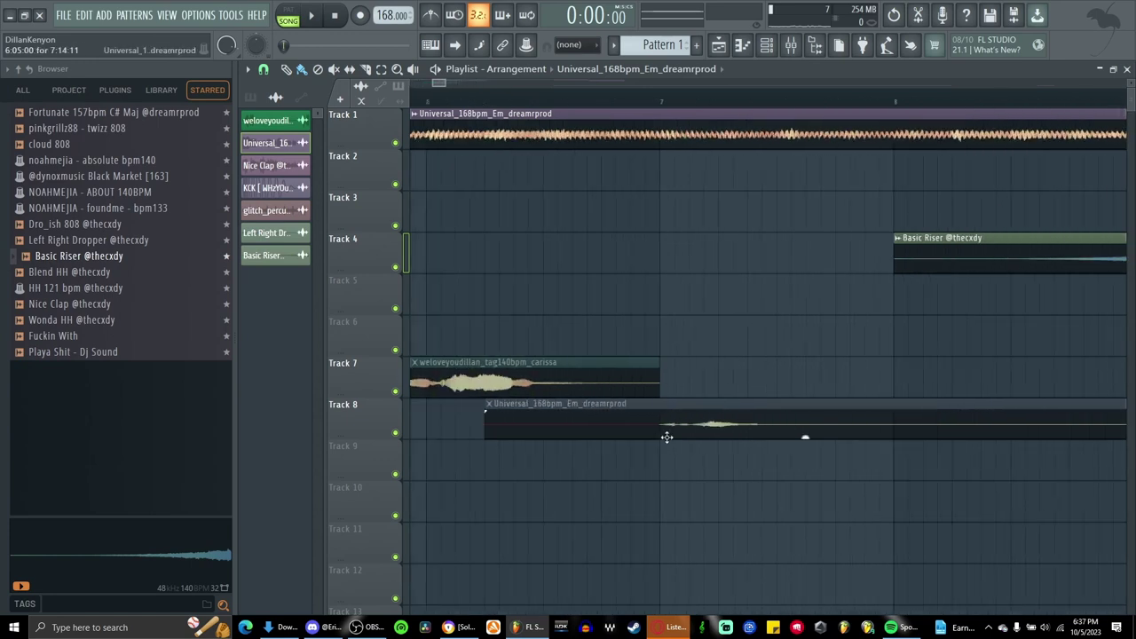
scroll(643, 401, "down", 5)
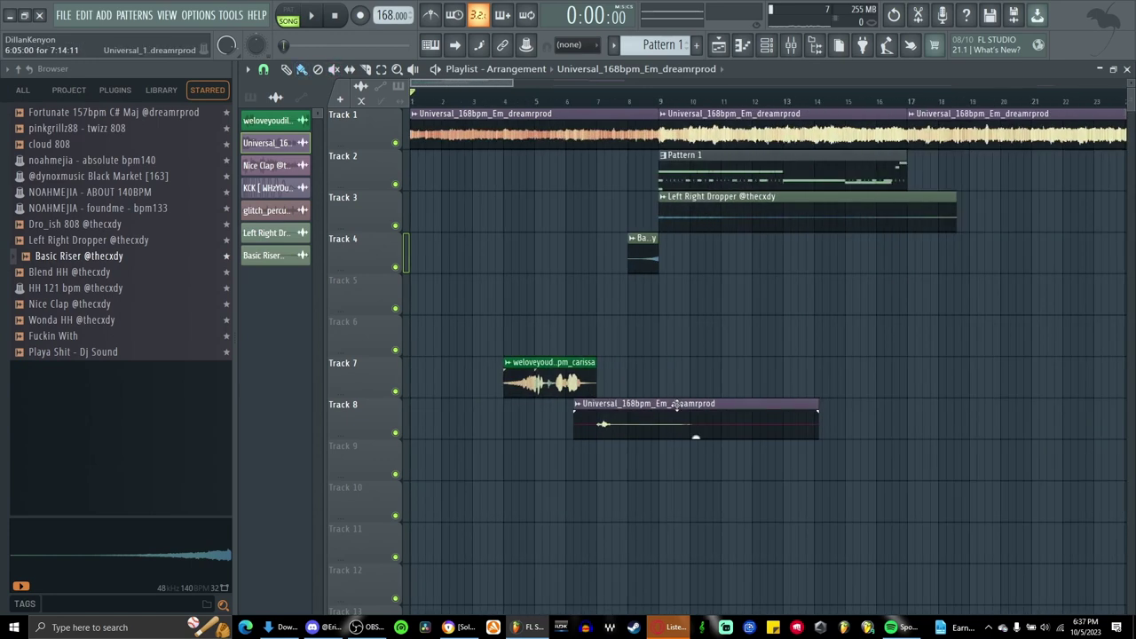
Try repeating Pattern 1 at bars 17 and 25 on Track 2, and remove both copies
left_click(695, 187)
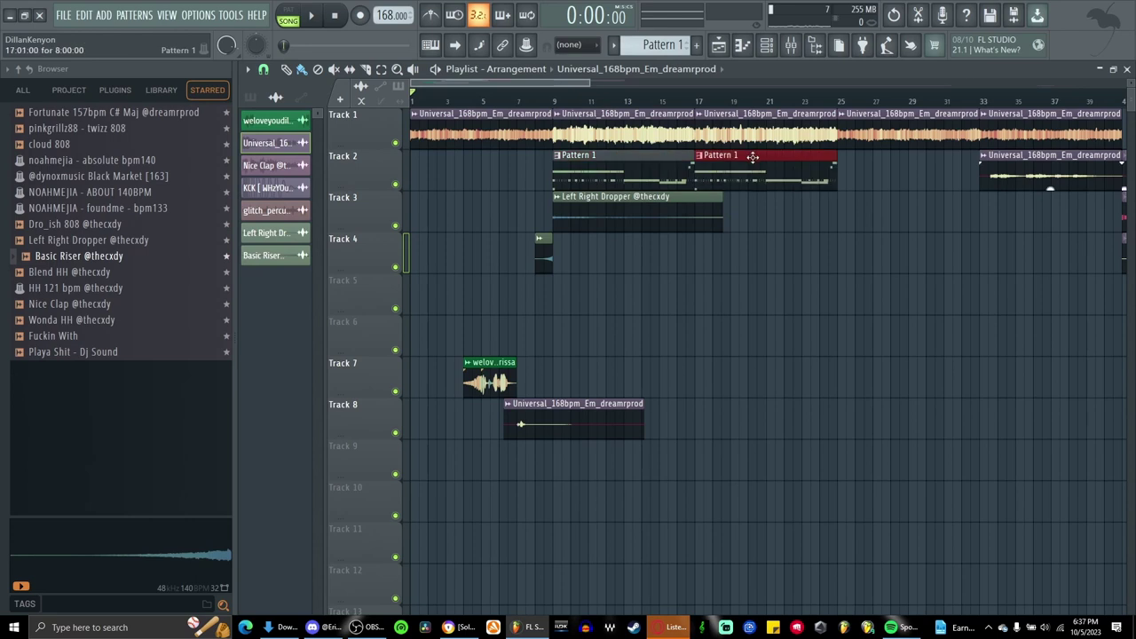
left_click(857, 183)
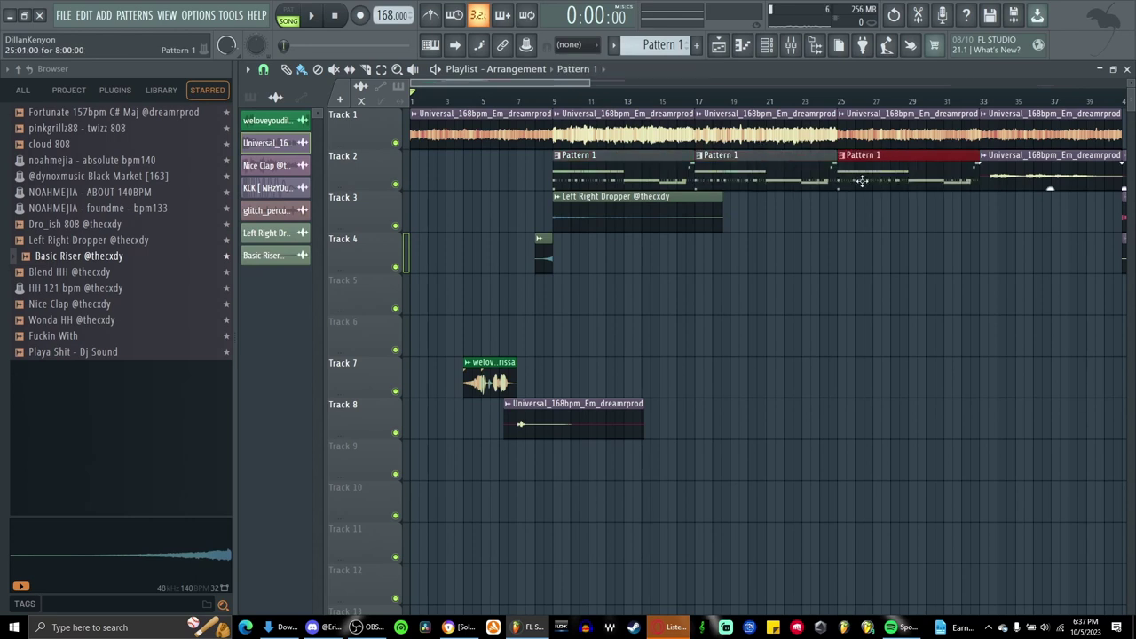
left_click(863, 185)
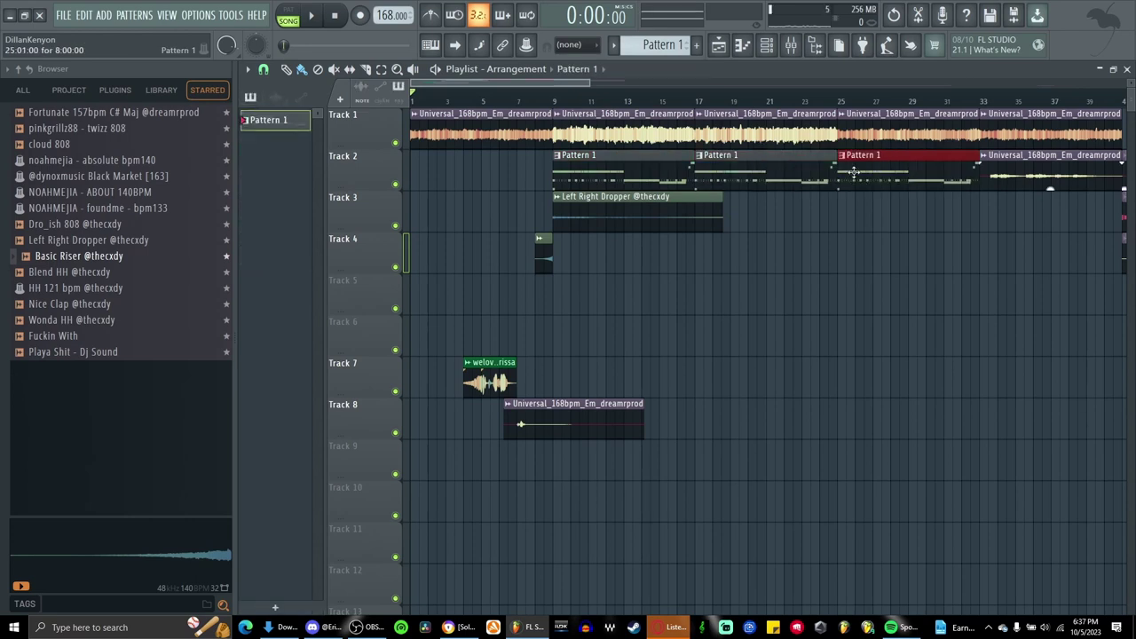
right_click(854, 174)
right_click(765, 174)
Select the effect, voice tag and melody clips on Tracks 3 to 8 and shift them down ten tracks
left_click_drag(685, 521, 437, 220)
key("shift+Down")
key("shift+Down")
key("shift+Down")
key("shift+Down")
key("shift+Down")
key("shift+Down")
key("shift+Down")
key("shift+Down")
key("shift+Down")
key("shift+Down")
scroll(708, 331, "up", 1)
left_click(646, 148)
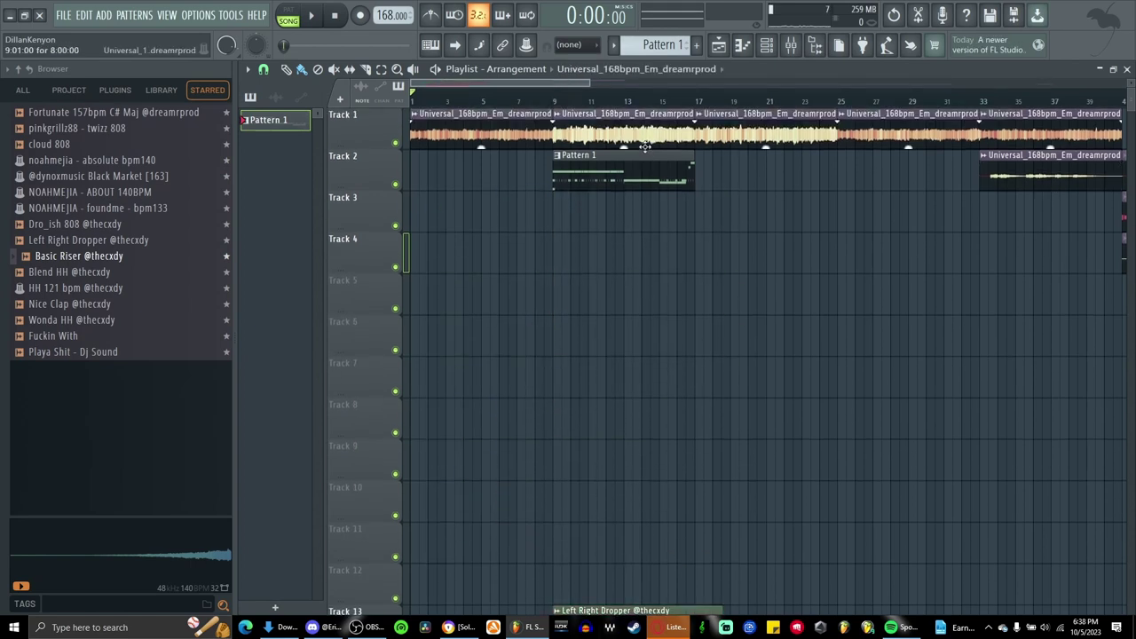
Split Pattern 1 by channel onto Tracks 2 to 7 at bar 9 and duplicate the clip stack to bars 17 and 25
left_click(613, 45)
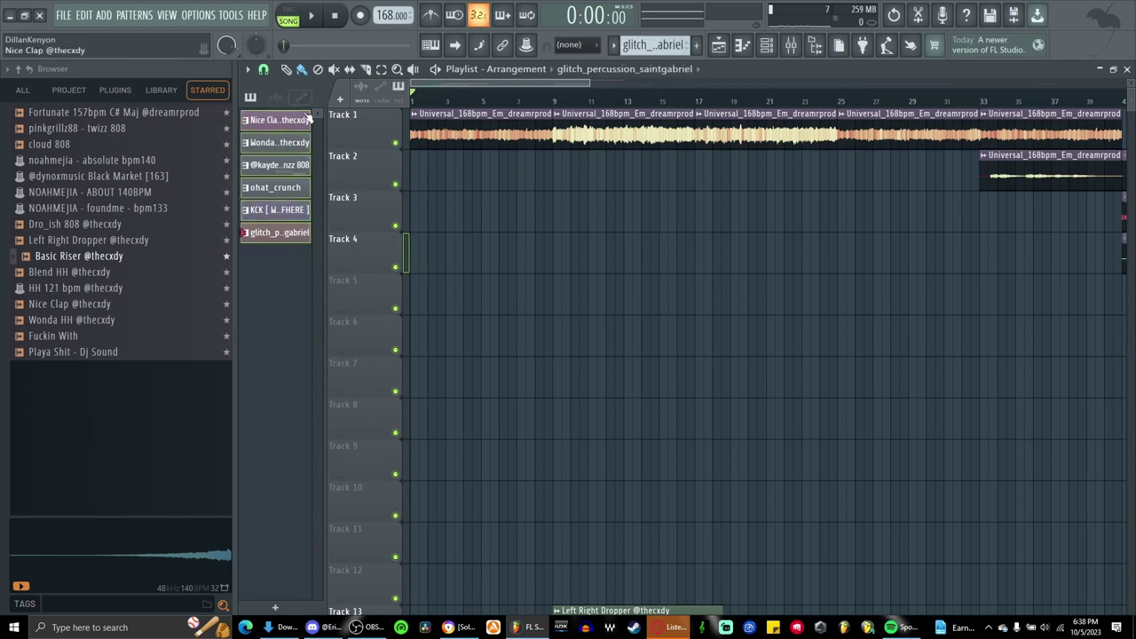
left_click_drag(282, 129, 556, 171)
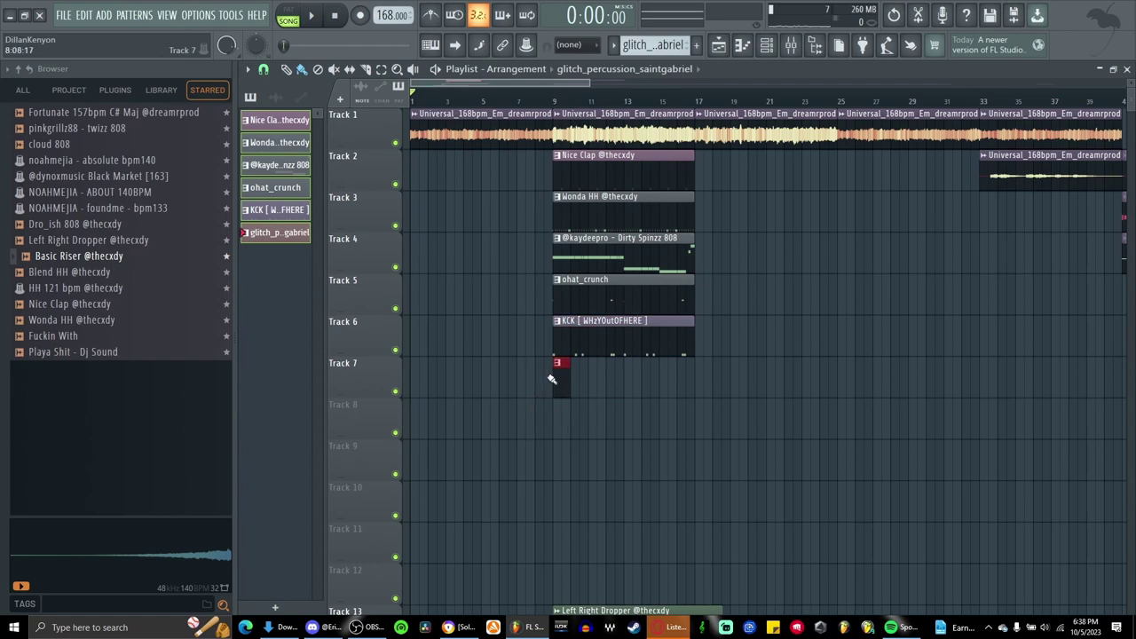
left_click_drag(769, 437, 661, 171)
key("ctrl+b")
key("ctrl+b")
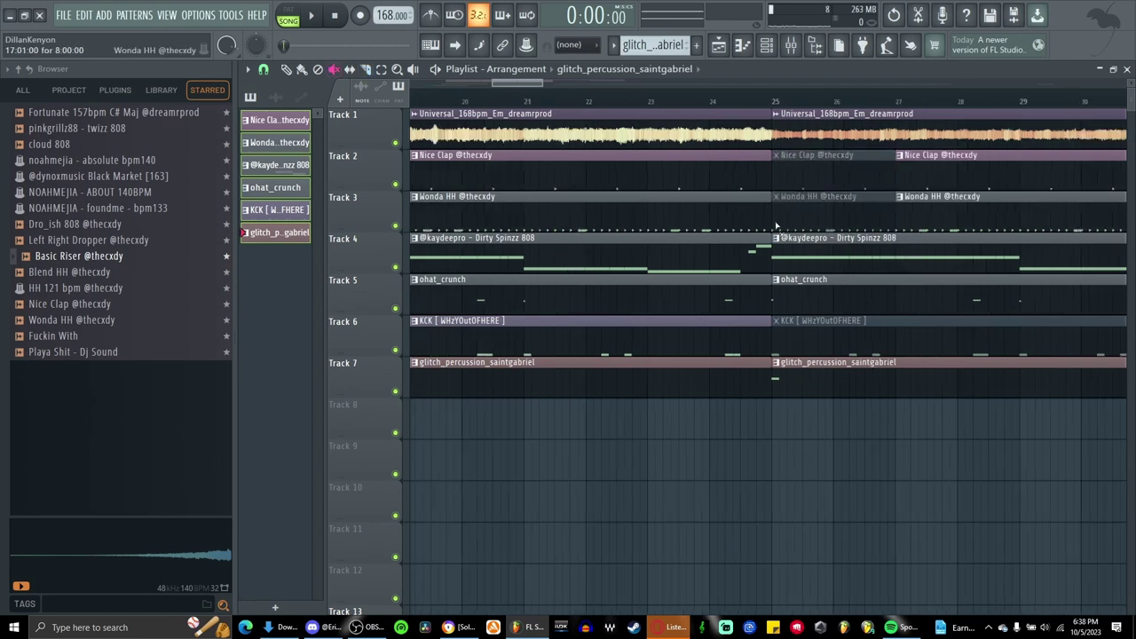
Lower the gain of the voice tag clip on Track 17 to about -3.8 dB
scroll(768, 263, "down", 5)
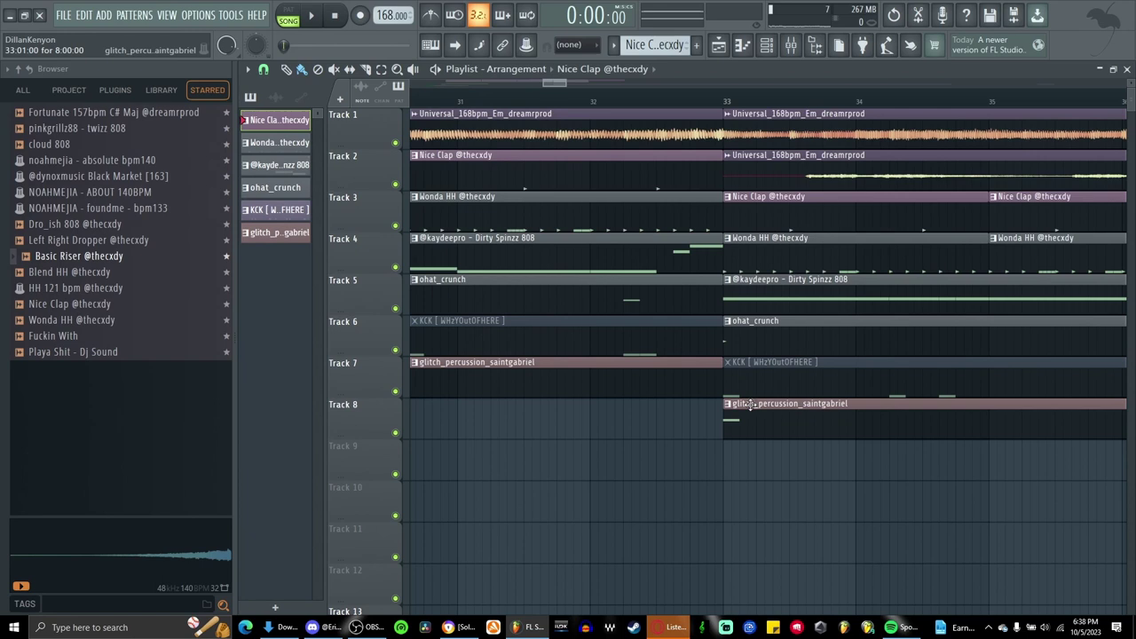
scroll(786, 376, "down", 6)
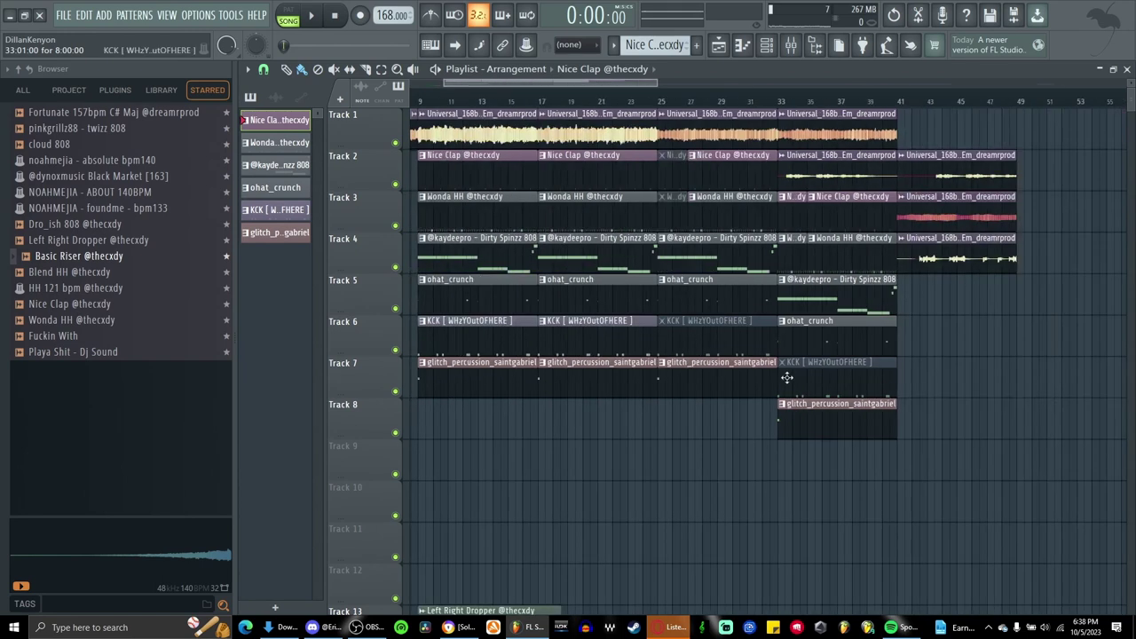
scroll(534, 180, "up", 1)
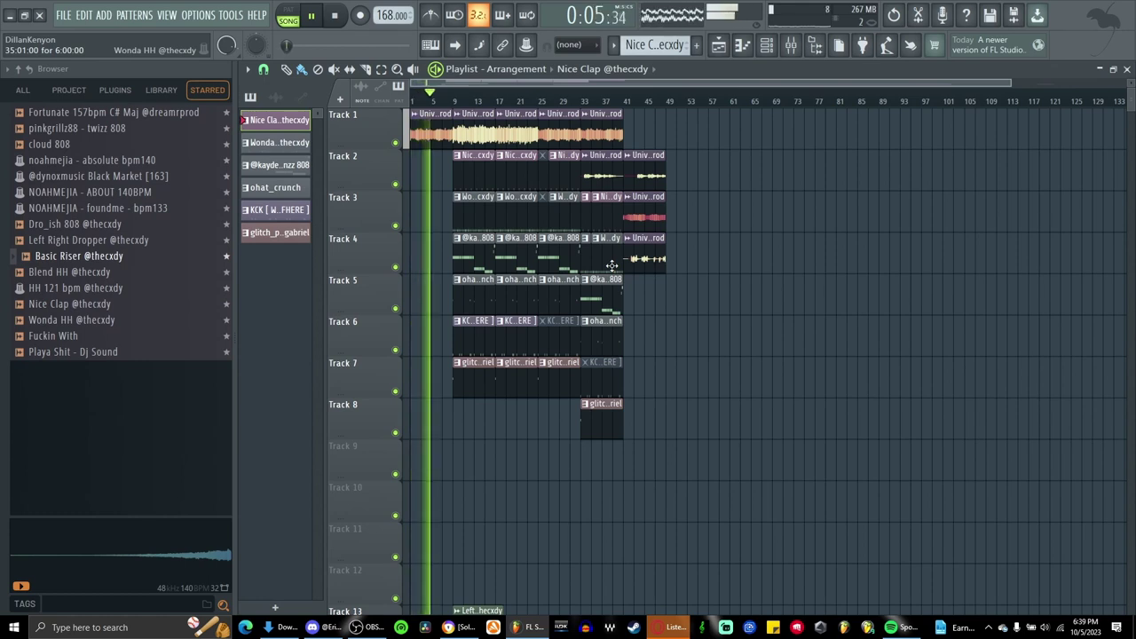
scroll(526, 396, "down", 5)
scroll(525, 396, "up", 3)
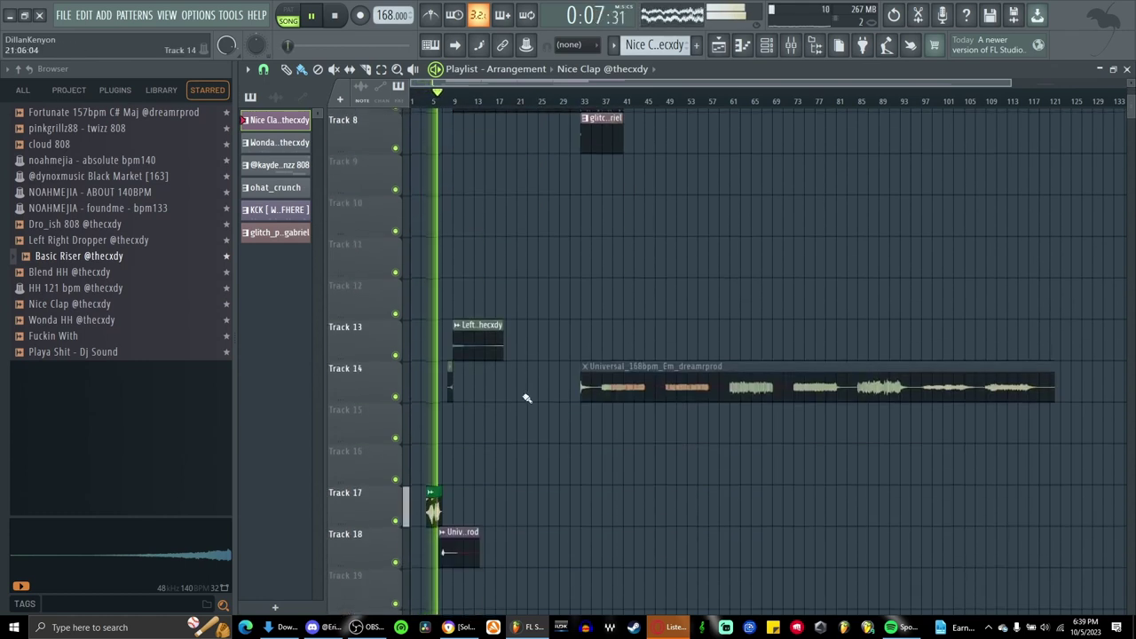
scroll(423, 410, "down", 2)
scroll(471, 465, "left", 1)
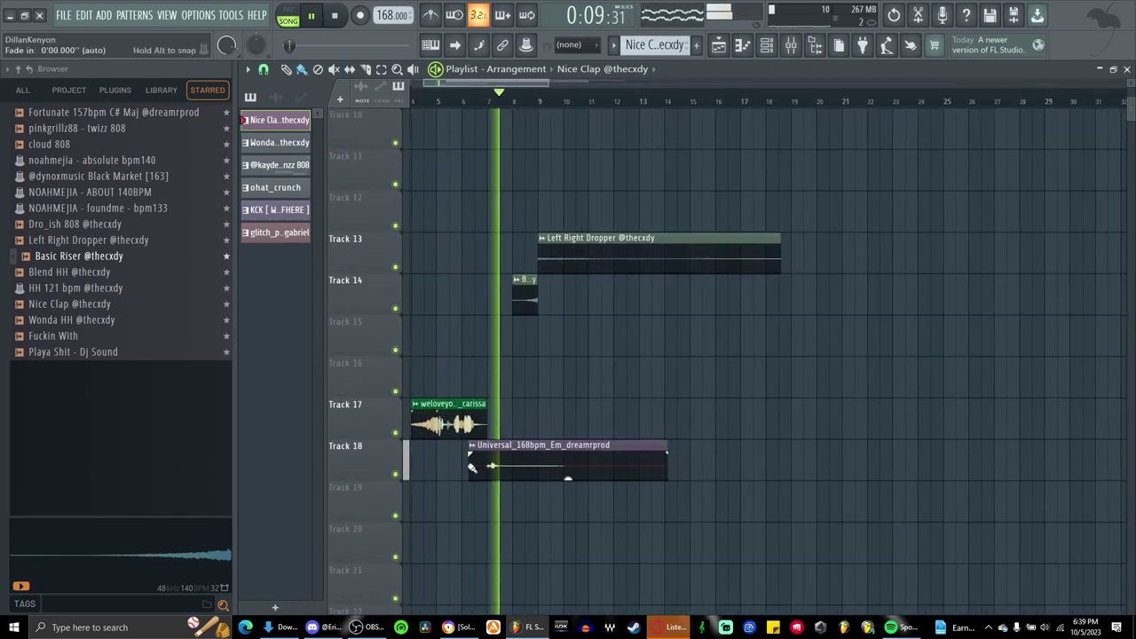
left_click_drag(451, 437, 452, 453)
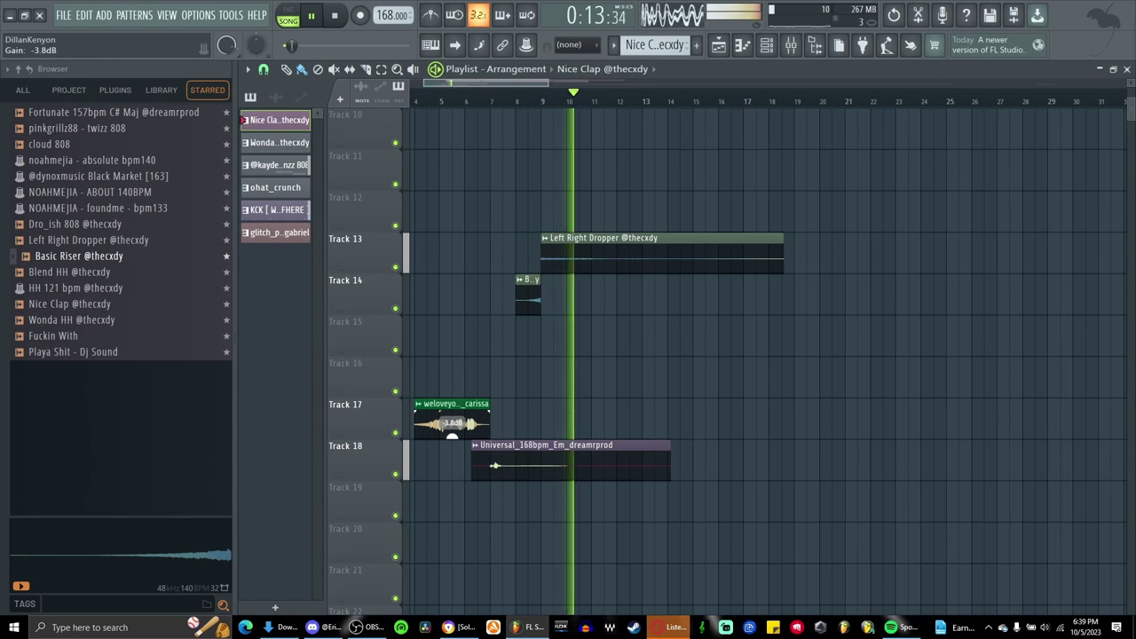
Play through the arrangement and examine the layered drum and melody clips up to bar 49
scroll(483, 424, "up", 4)
scroll(487, 431, "up", 1)
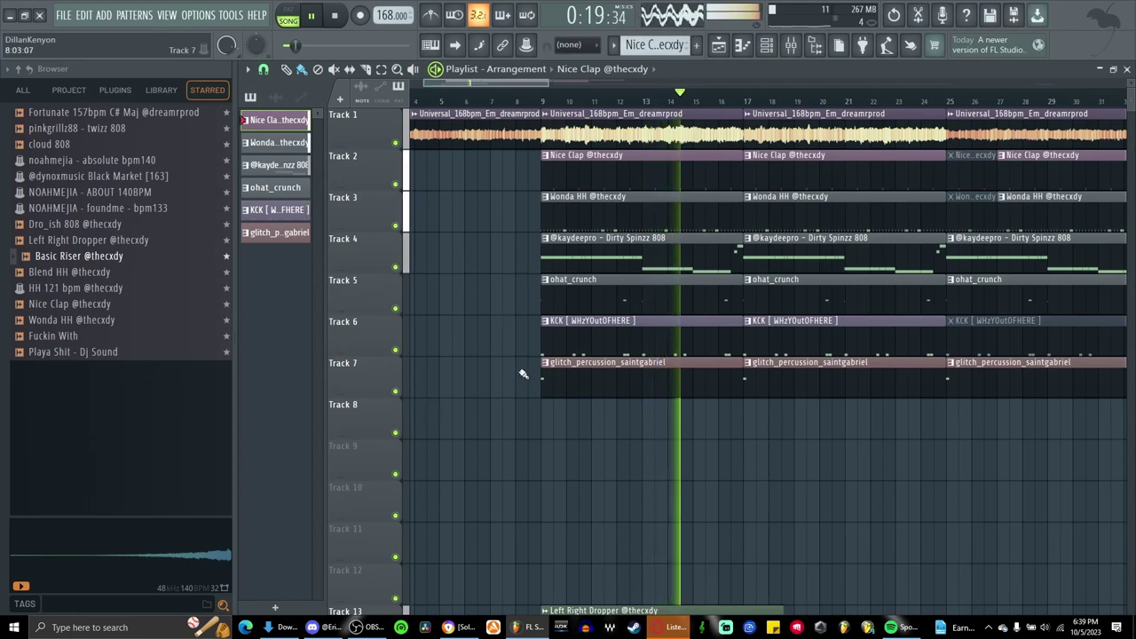
scroll(564, 442, "down", 2)
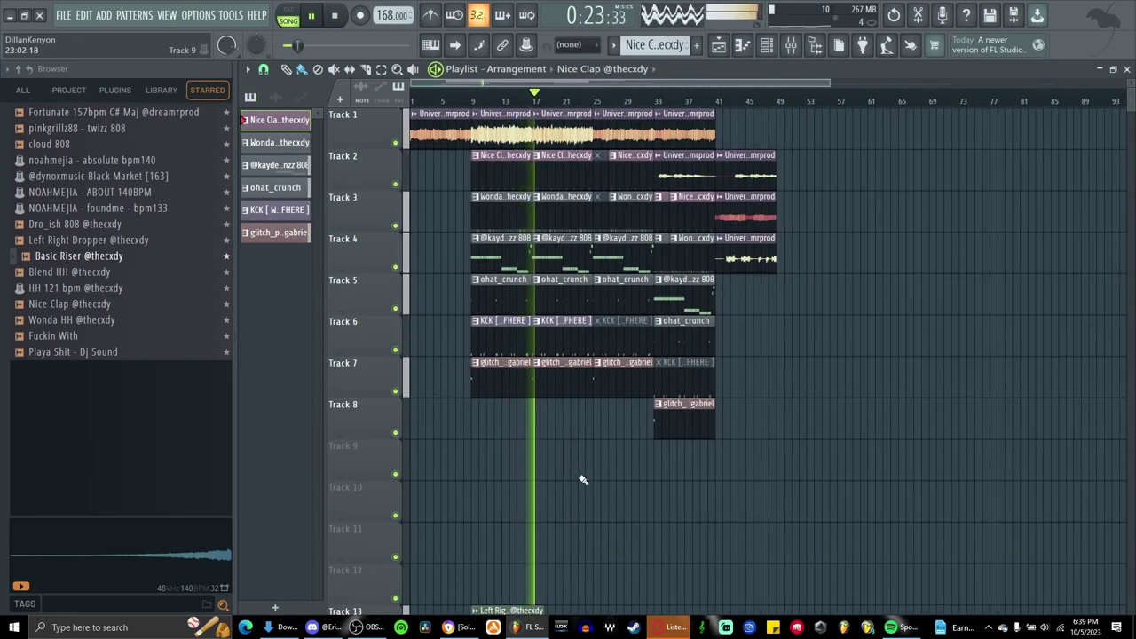
scroll(581, 479, "up", 6)
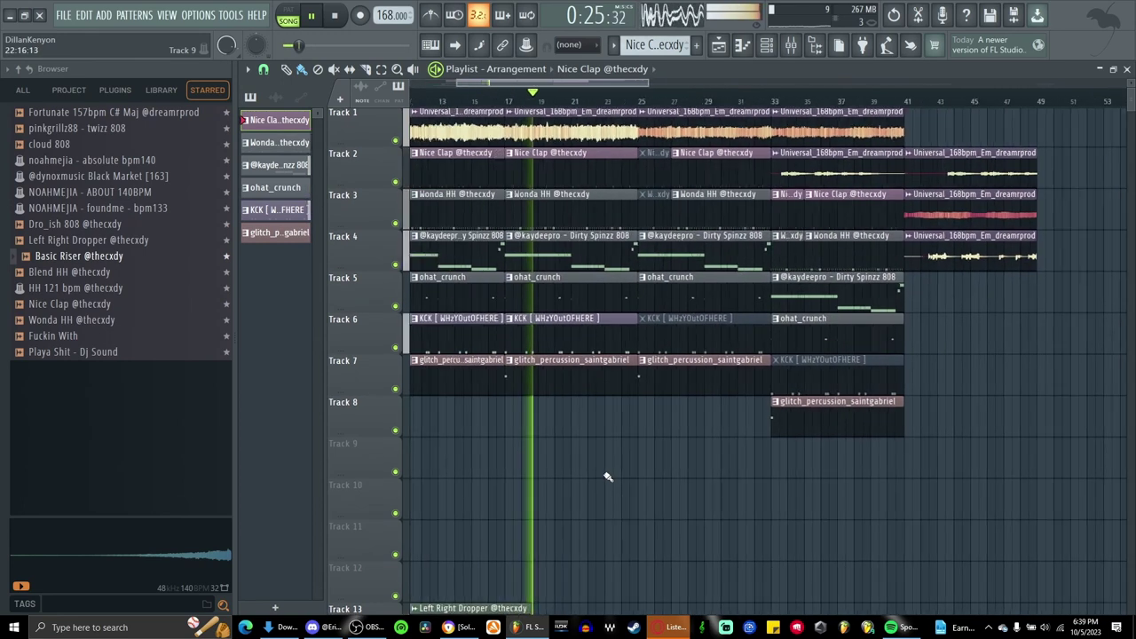
scroll(639, 497, "up", 3)
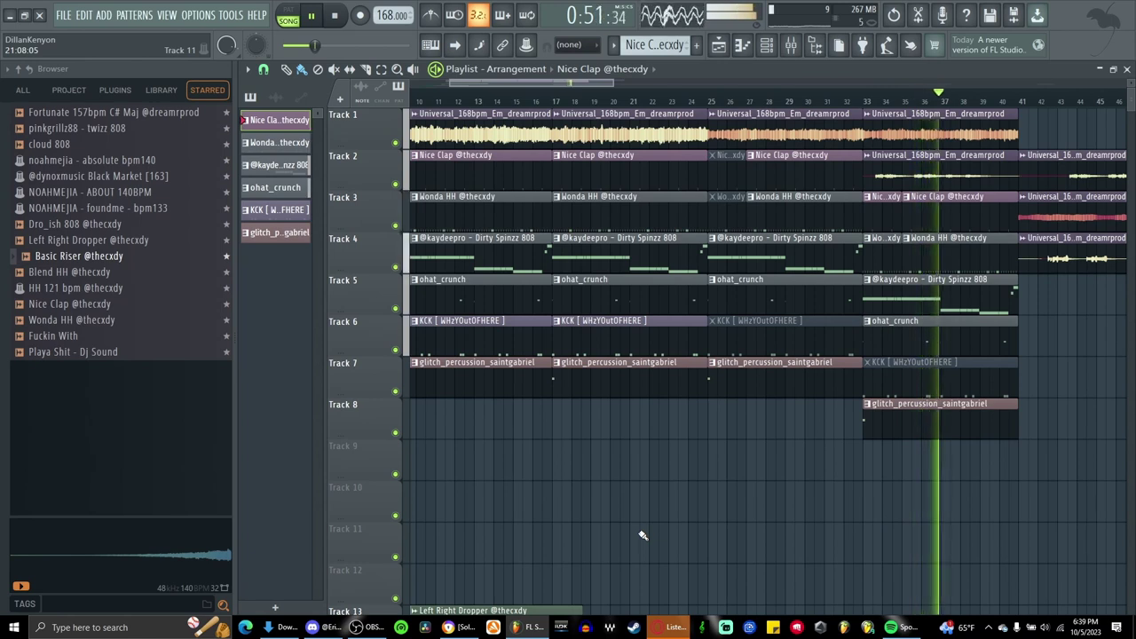
left_click_drag(905, 507, 754, 538)
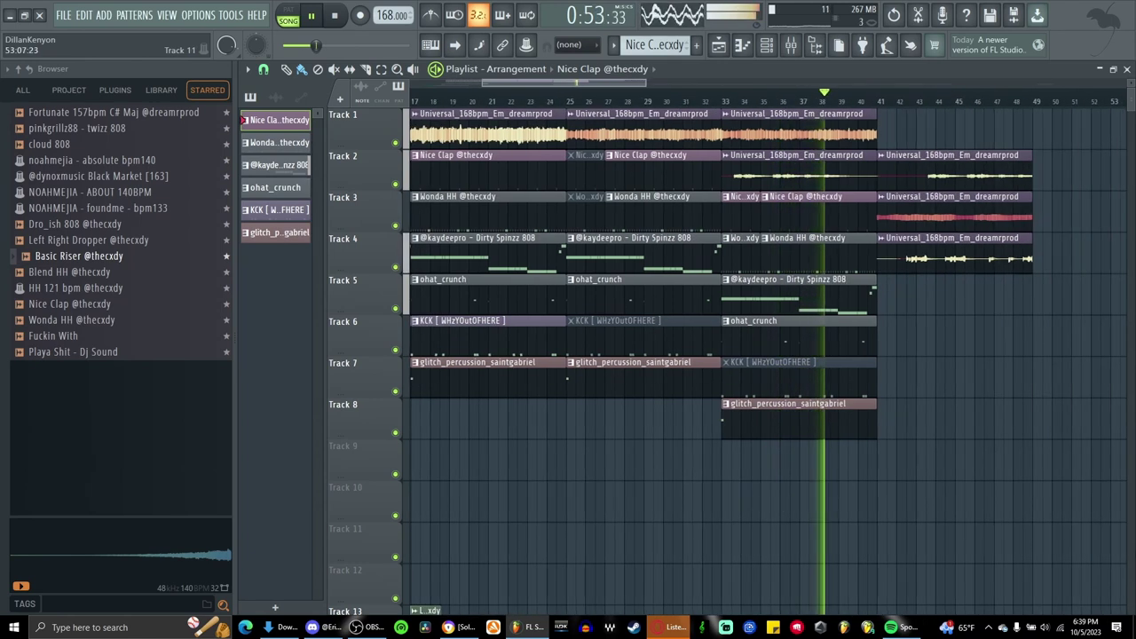
scroll(960, 514, "down", 3)
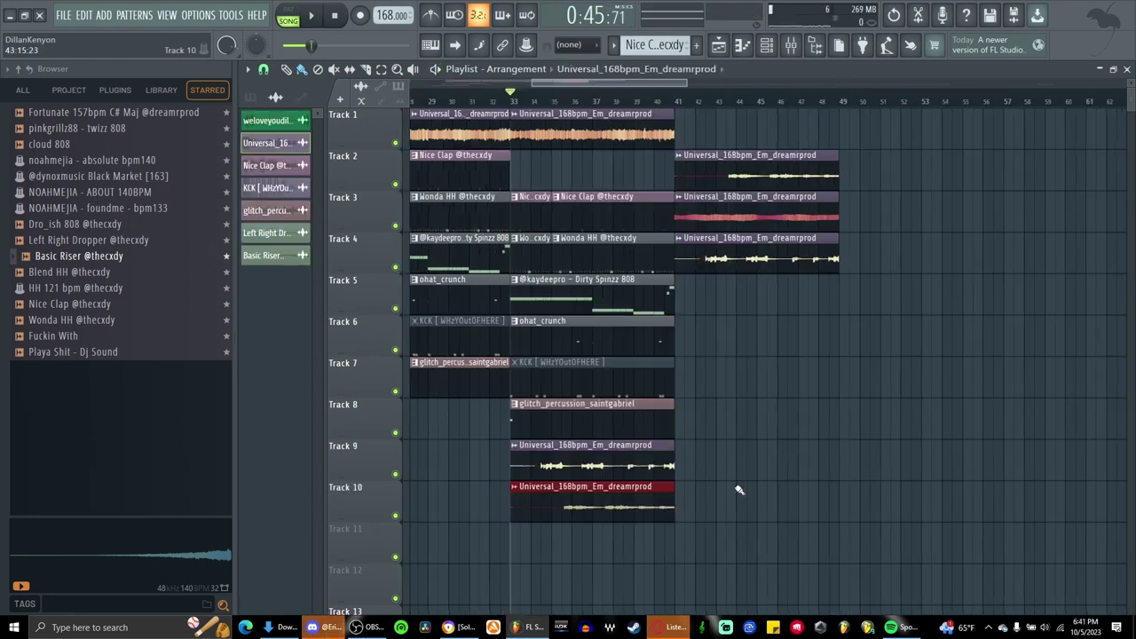
Consolidate the drum clips in bars 9 to 16 on Tracks 2 to 7 into a single 16Bit int stereo WAV clip
left_click_drag(526, 479, 475, 149)
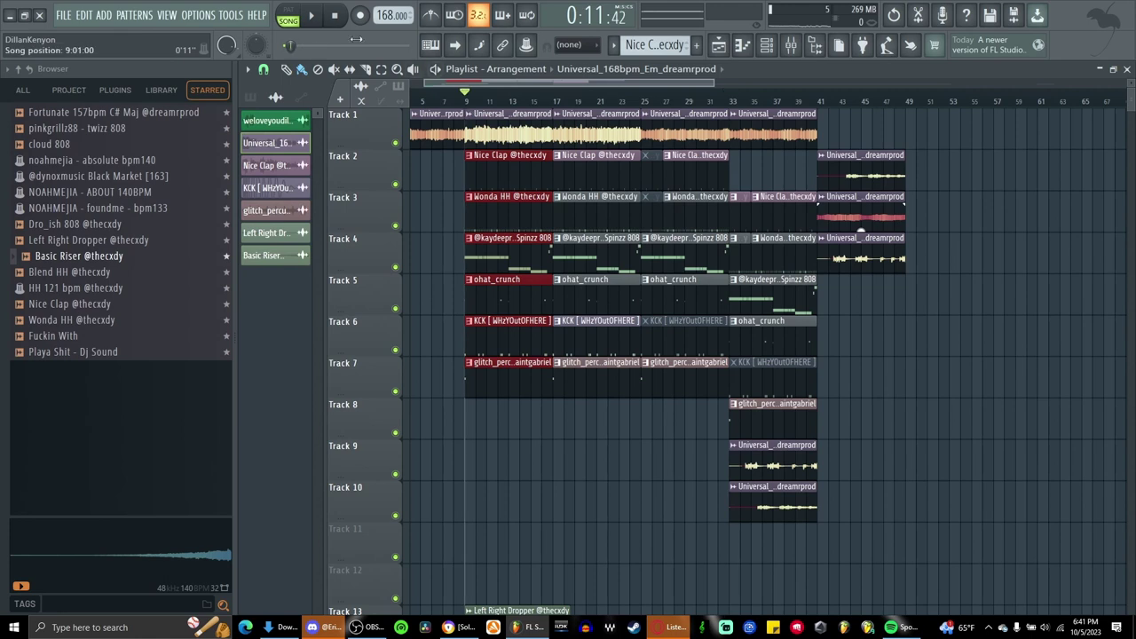
left_click(248, 69)
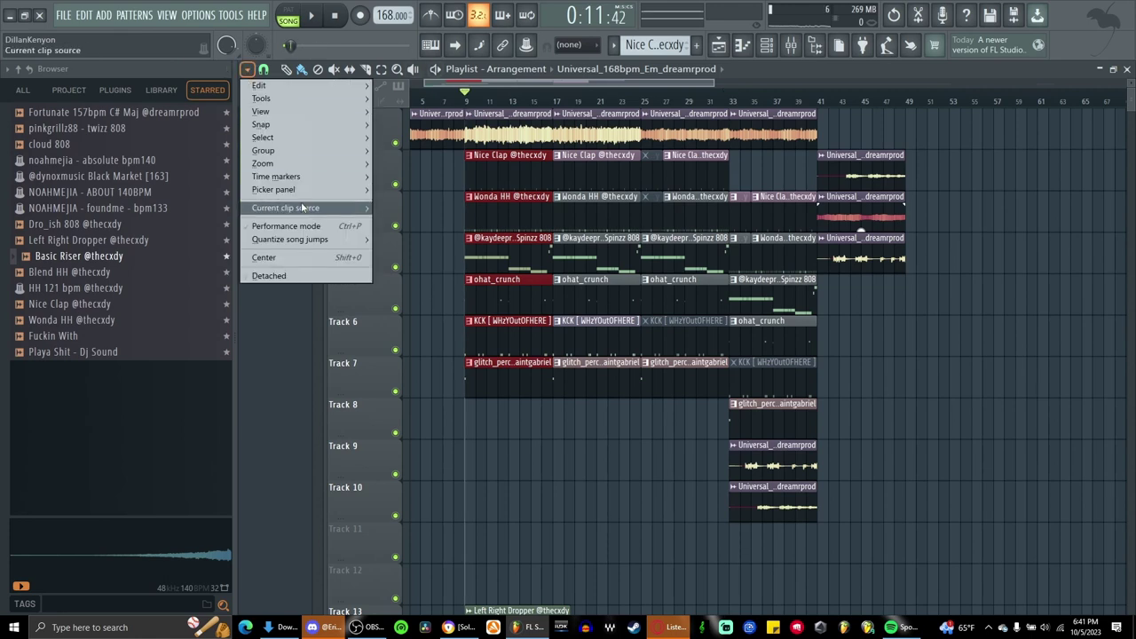
mouse_move(285, 124)
mouse_move(289, 99)
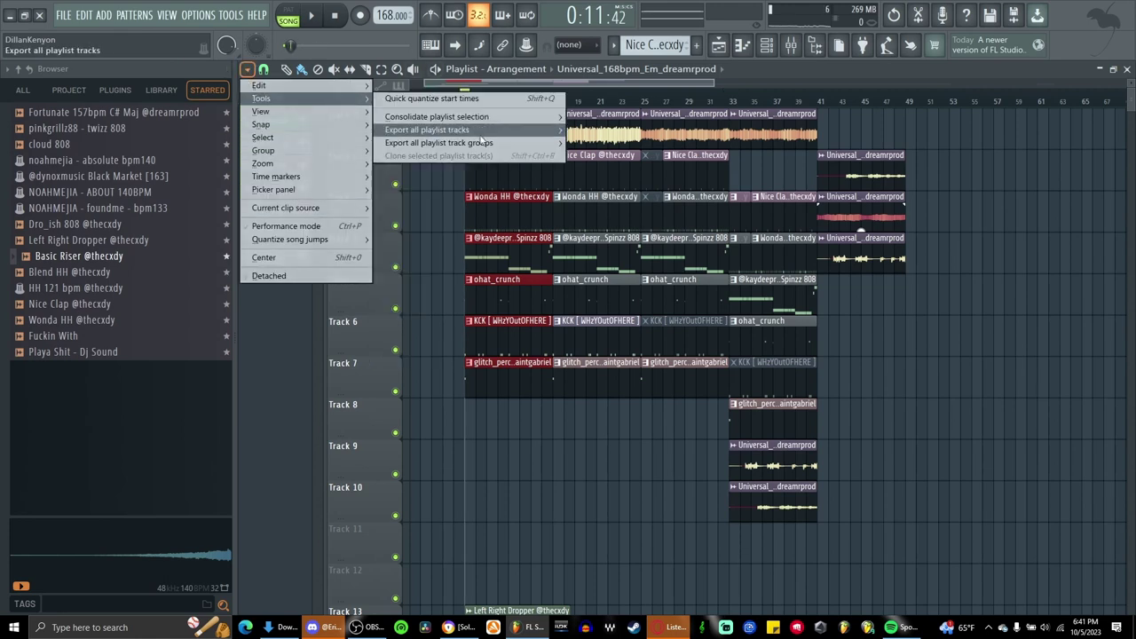
mouse_move(484, 117)
left_click(594, 119)
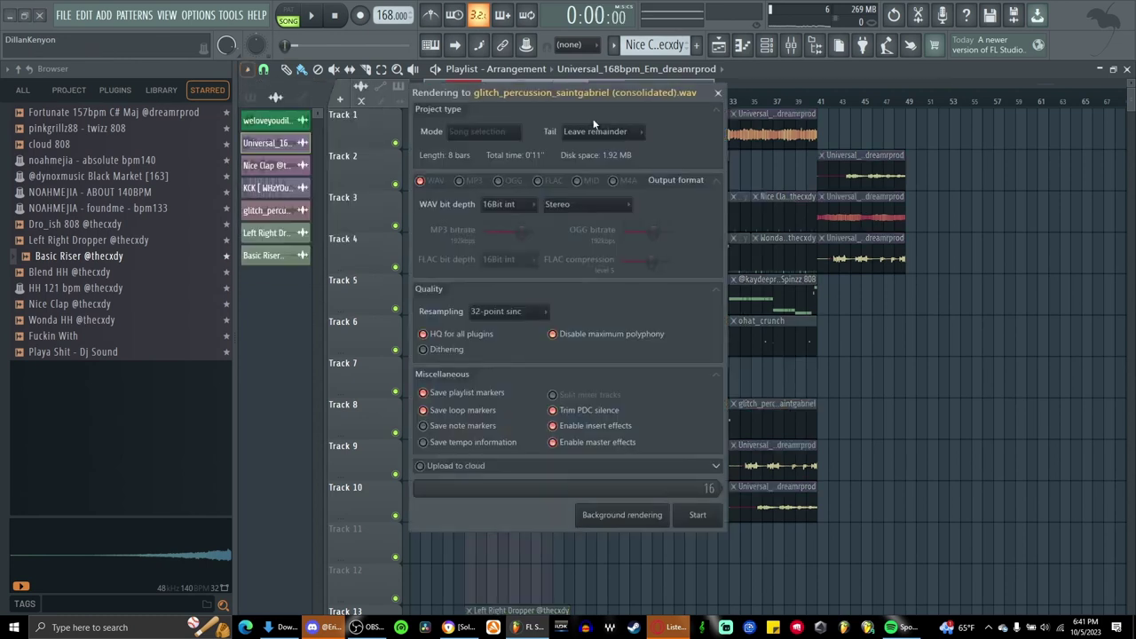
left_click(700, 514)
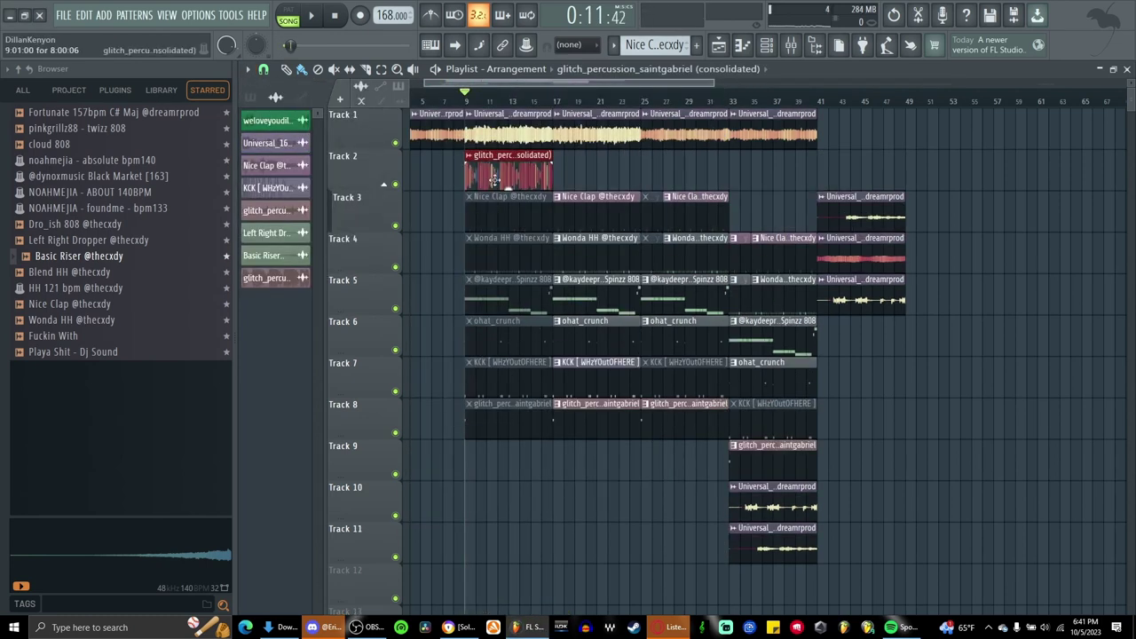
Move the consolidated drum clip to bar 41 on Track 2, above the melody clips
left_click_drag(495, 180, 917, 477)
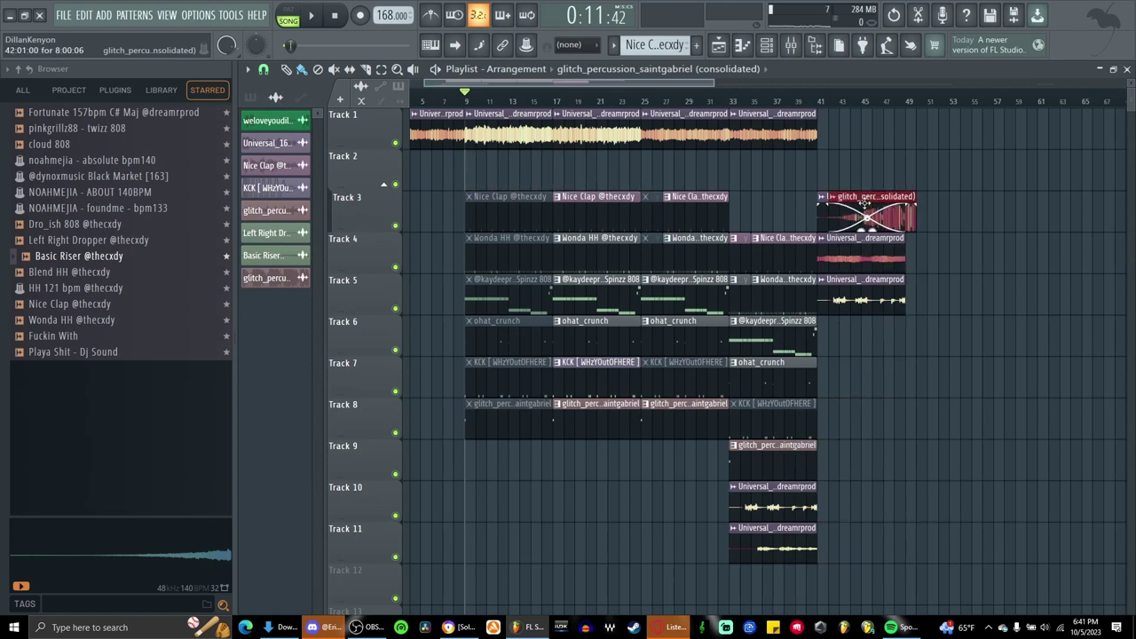
left_click_drag(864, 204, 859, 166)
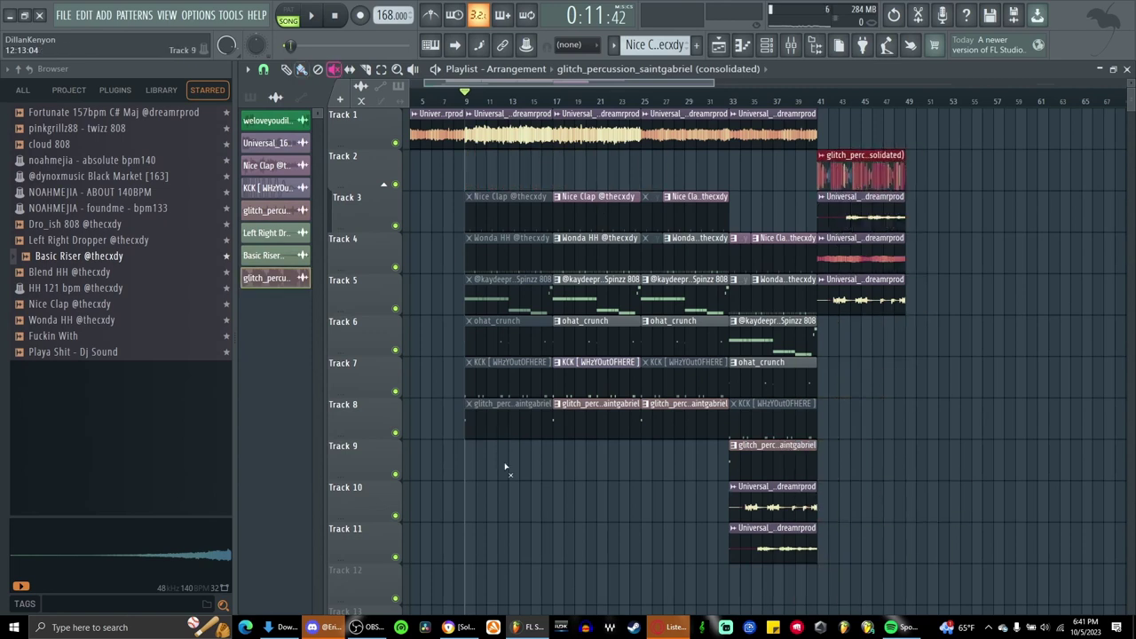
Unmute the source drum clips in bars 9 to 16 on Tracks 3 to 8 and play the consolidated drums from bar 41
left_click_drag(505, 467, 521, 241)
scroll(773, 367, "right", 2)
scroll(693, 178, "up", 2)
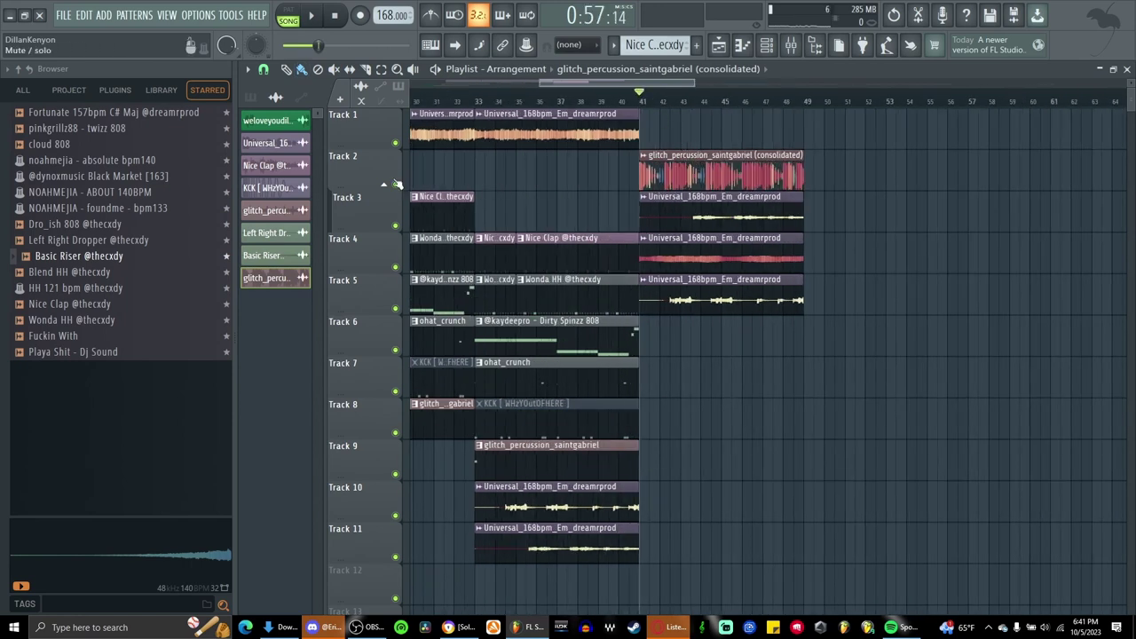
key("space")
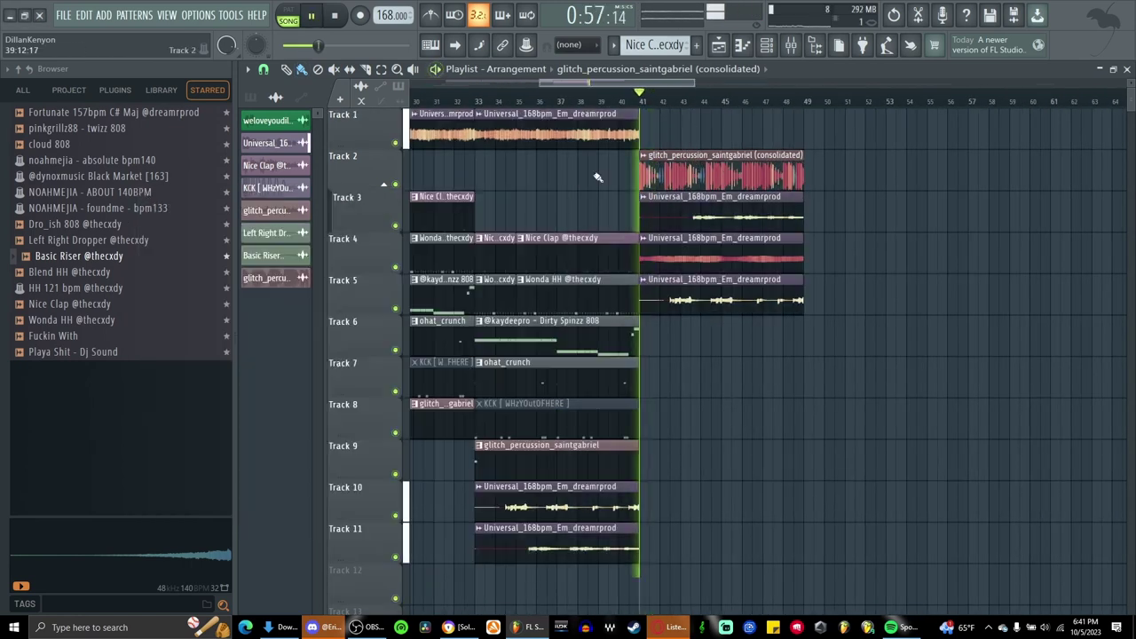
scroll(686, 330, "down", 2, "ctrl")
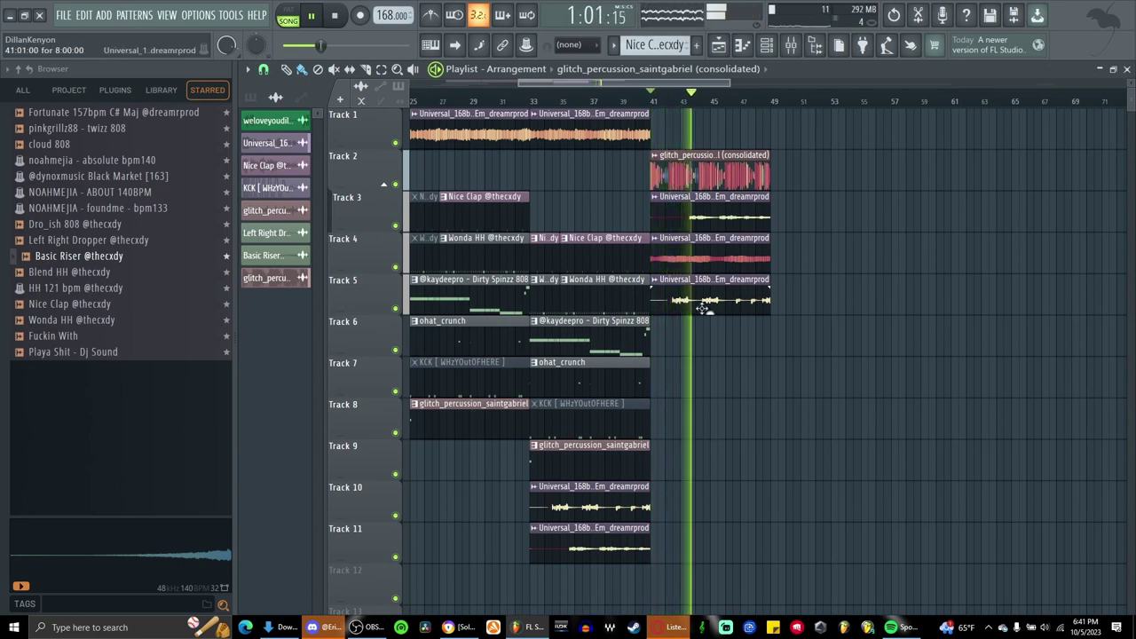
Raise the low-pass cutoff of the EQ on the consolidated drums' mixer track and slightly lower the track's fader
key("F9")
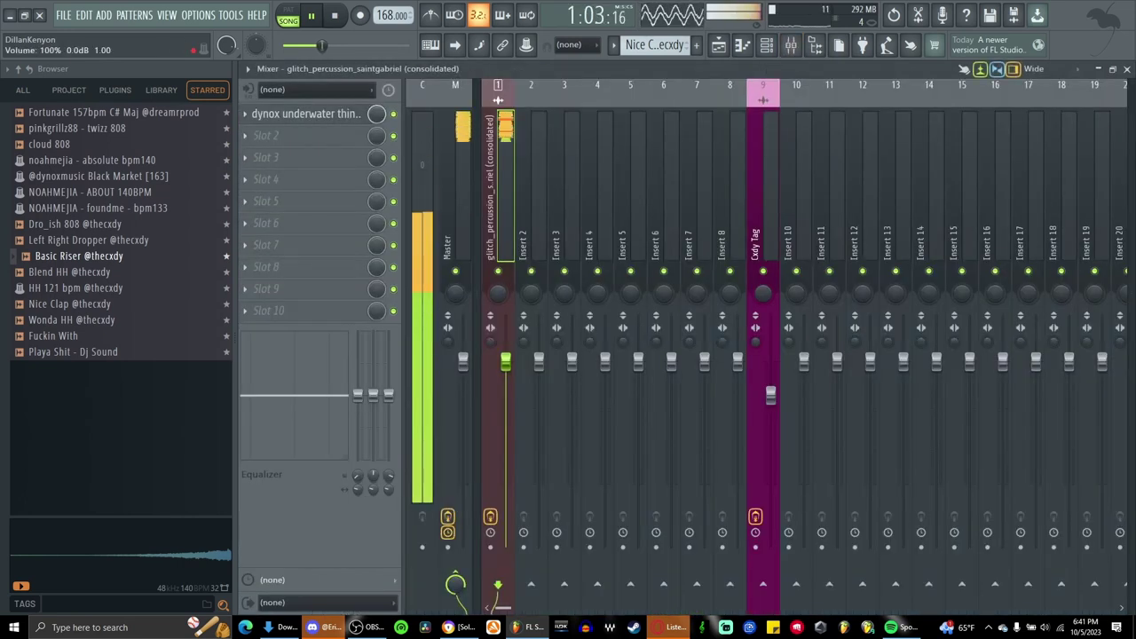
left_click(306, 114)
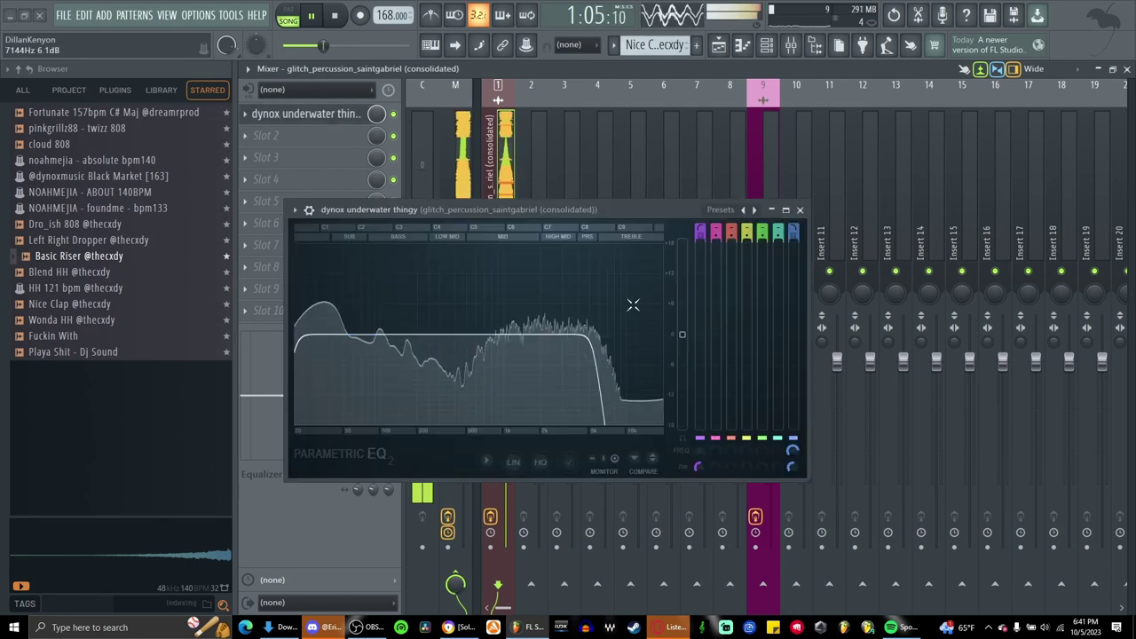
left_click_drag(586, 342, 600, 341)
key("space")
left_click(799, 210)
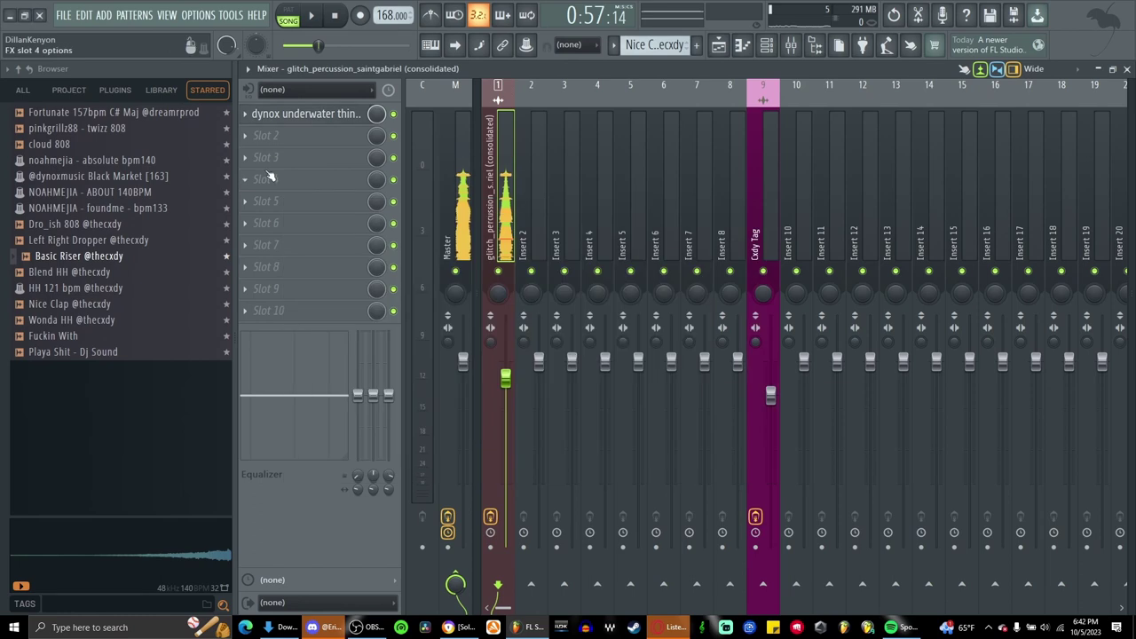
Add Gross Beat in effect slot 2 of the consolidated drums' mixer track, using the Momentary preset's 1/2 Speed time effect
left_click(271, 135)
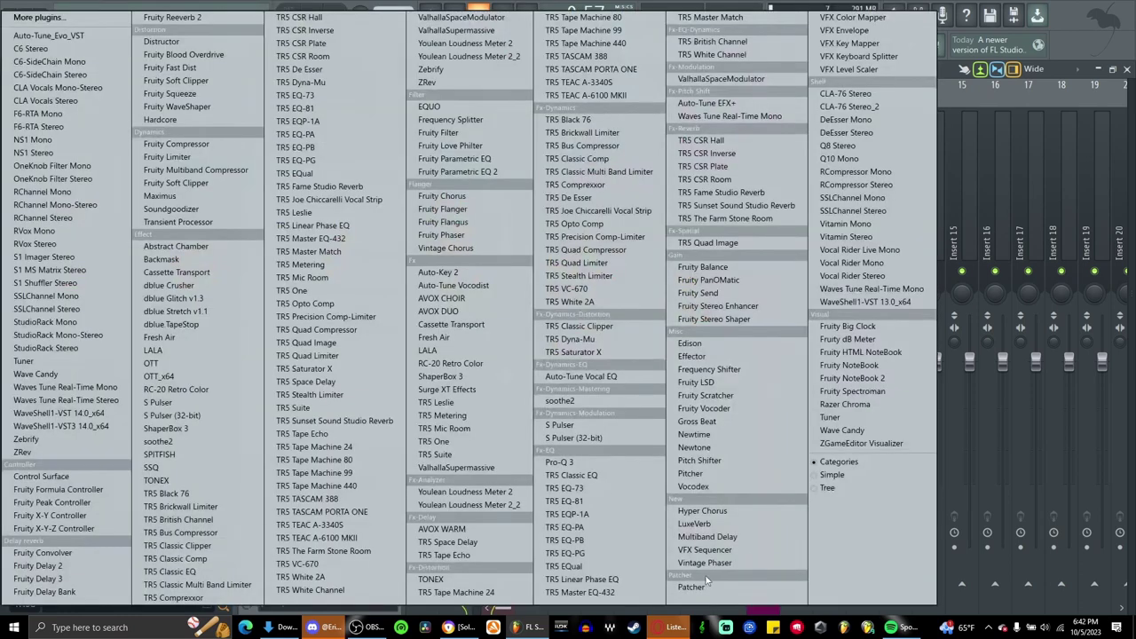
left_click(697, 422)
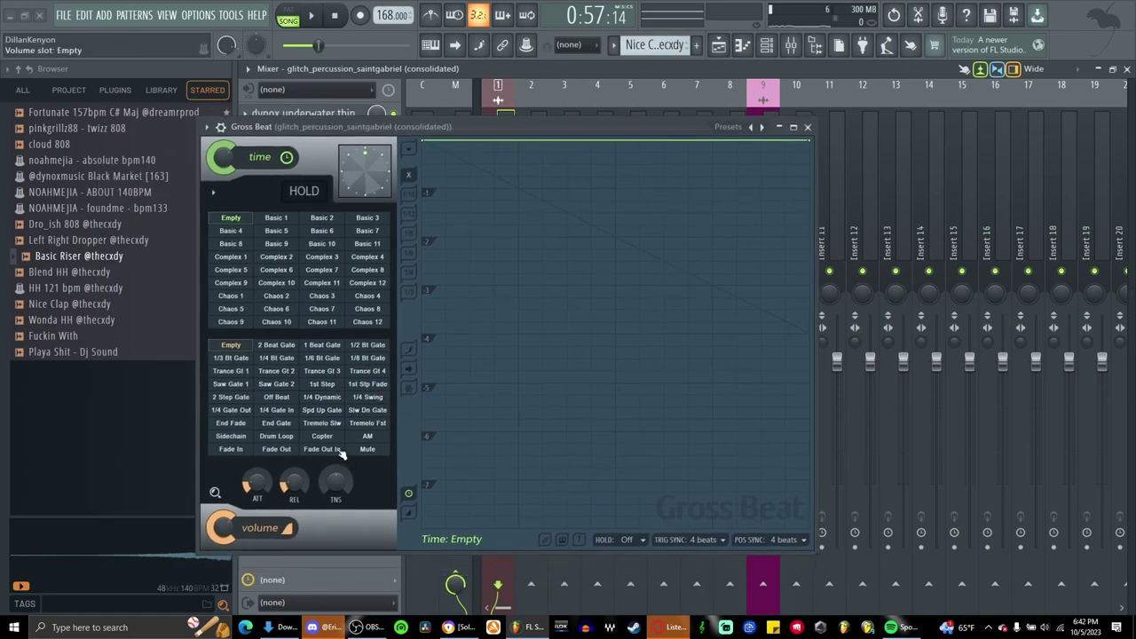
left_click(335, 309)
left_click_drag(525, 129, 569, 145)
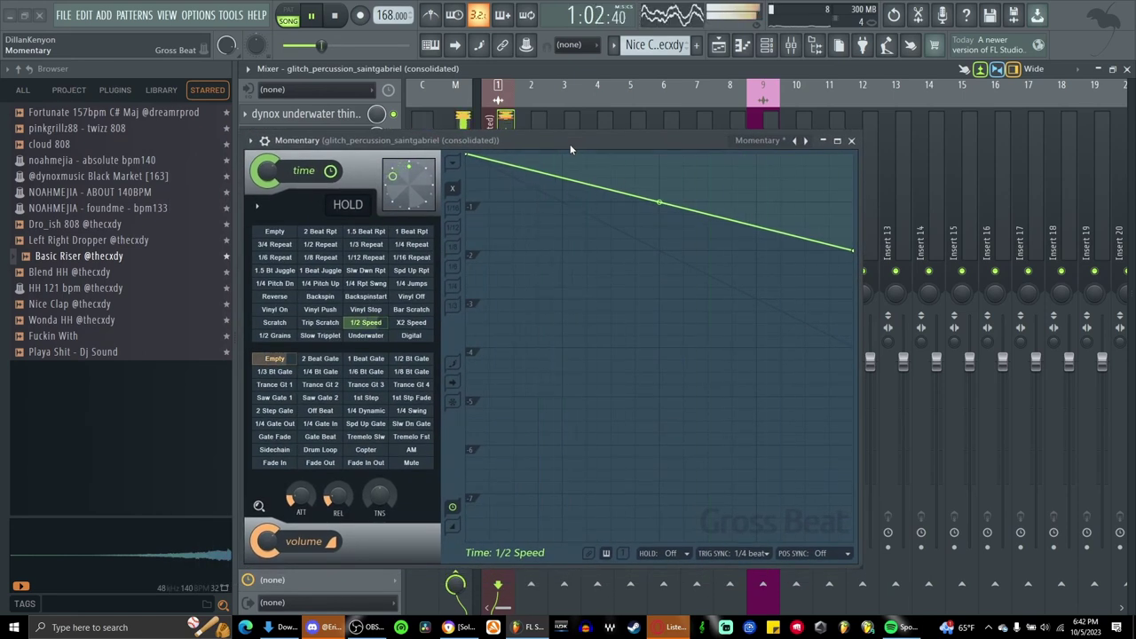
left_click_drag(570, 148, 558, 137)
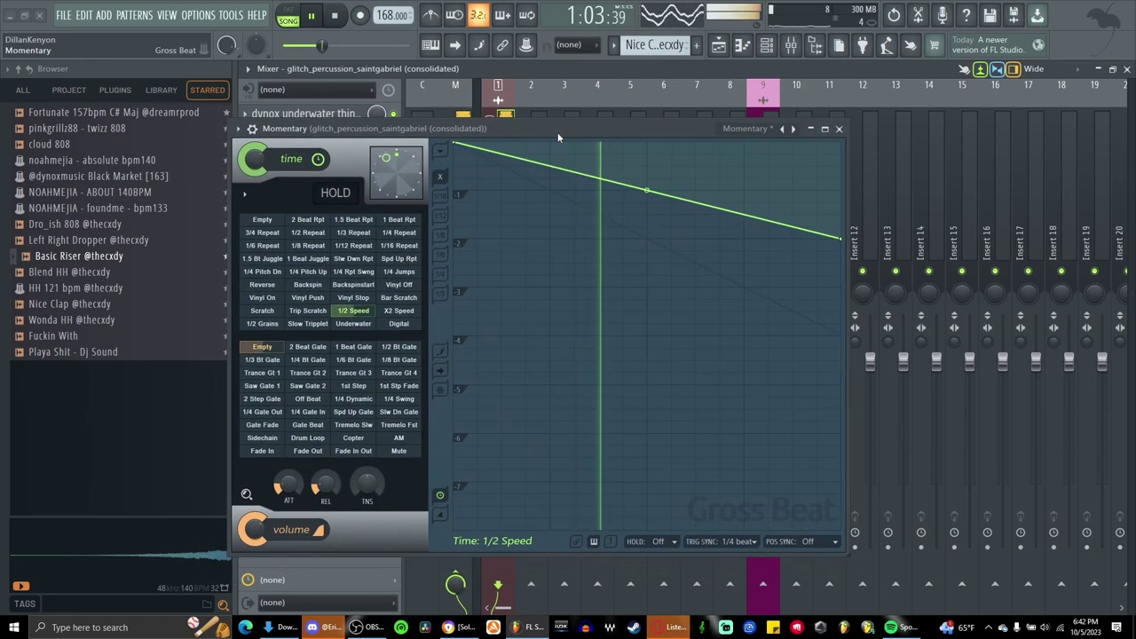
Try the X2 Speed and Vinyl Off time effects in Gross Beat and reselect 1/2 Speed
left_click(402, 315)
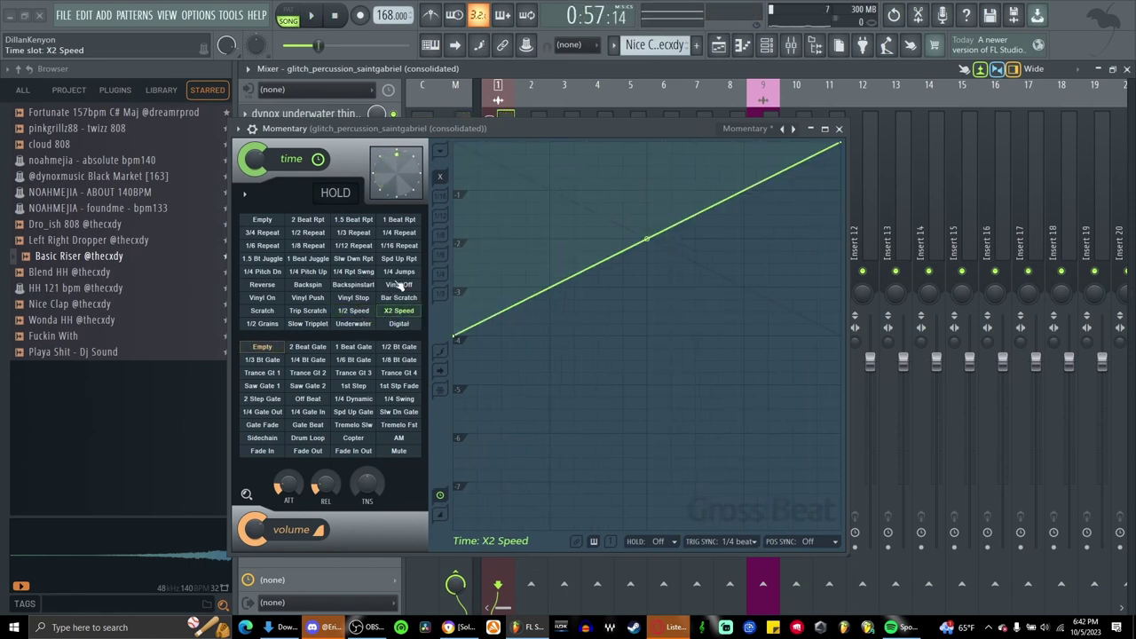
left_click(399, 285)
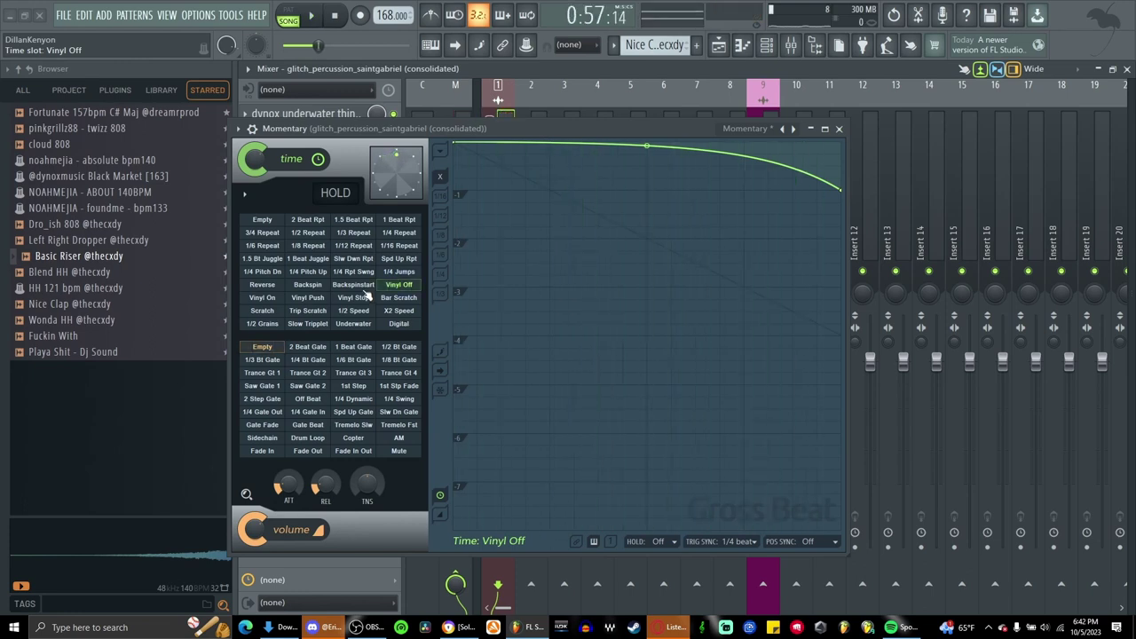
left_click(355, 311)
left_click_drag(500, 130, 563, 155)
left_click(902, 155)
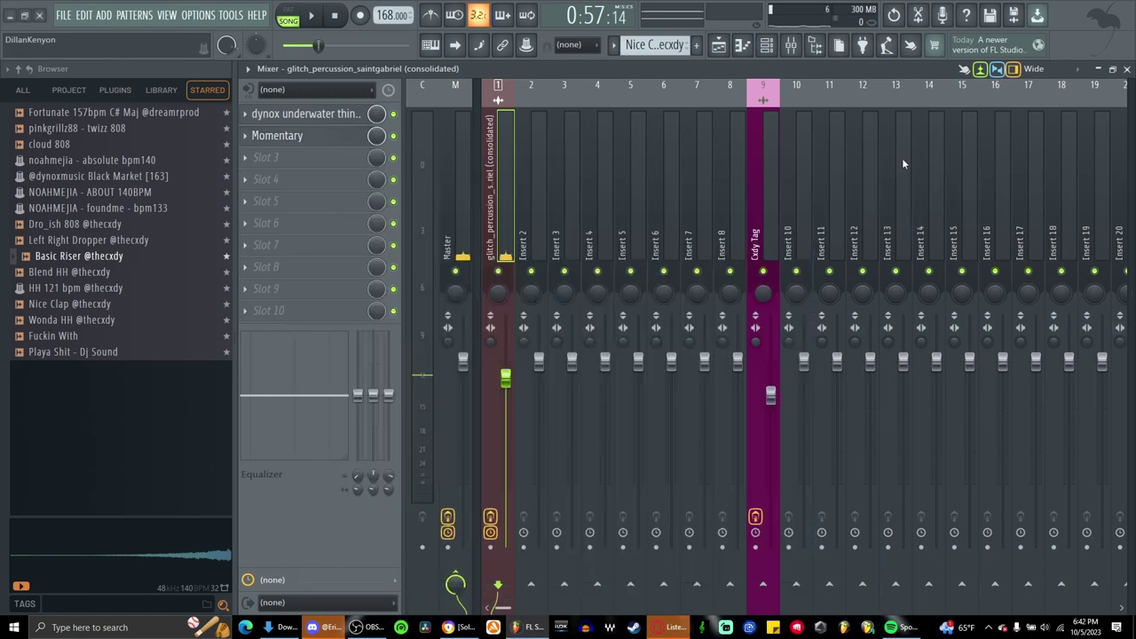
Raise the high-pass cutoff in the consolidated drums' EQ during playback and return to the playlist
left_click(343, 116)
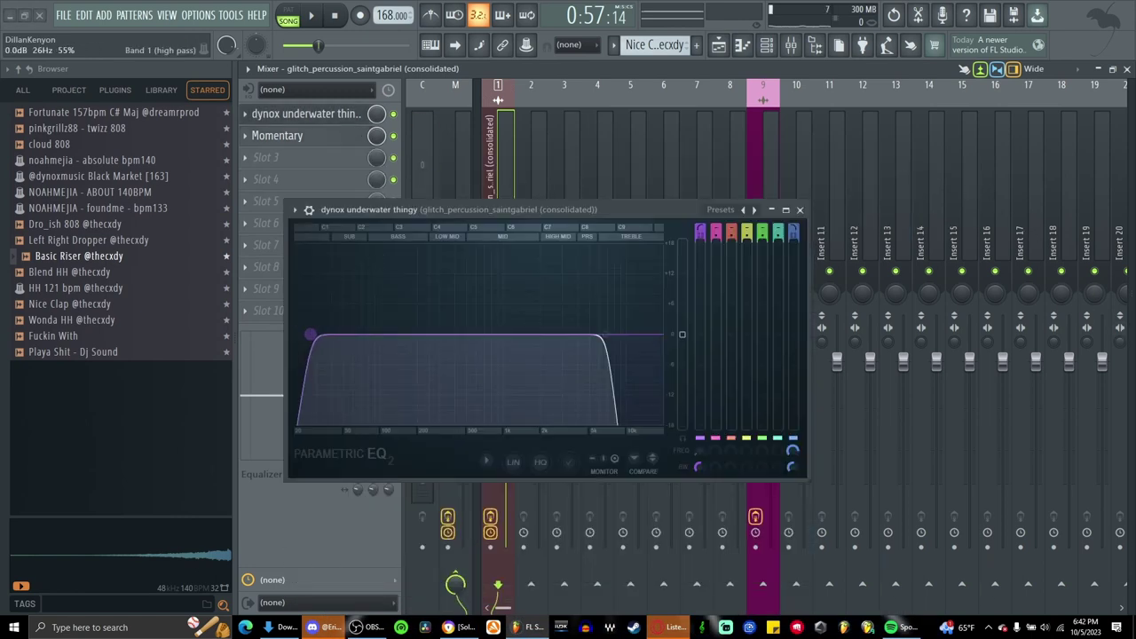
key("space")
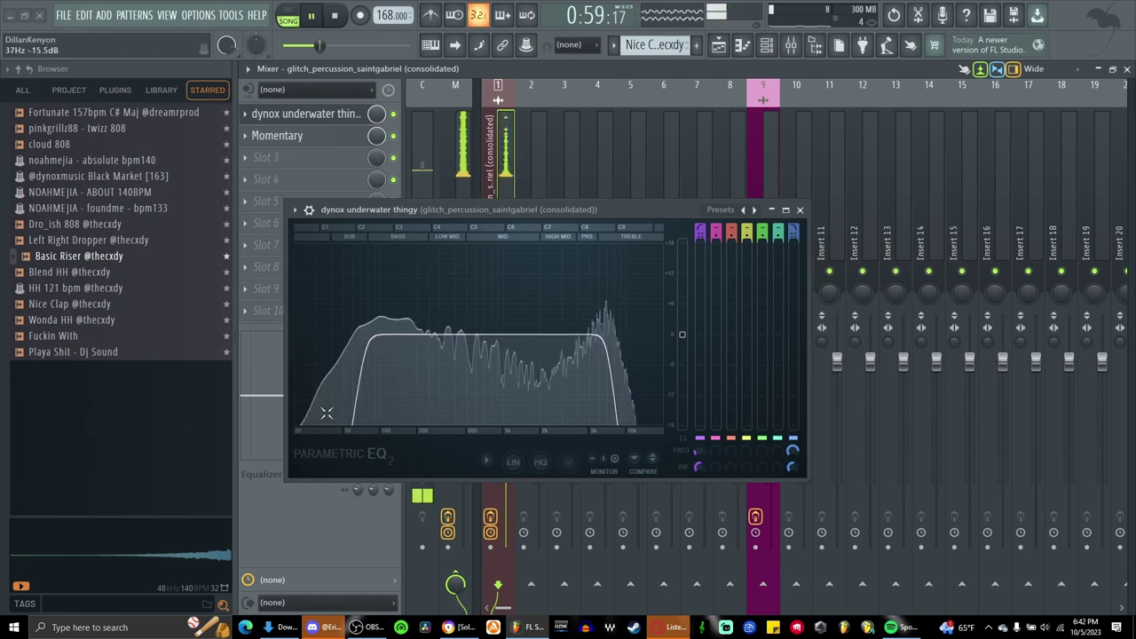
left_click(800, 211)
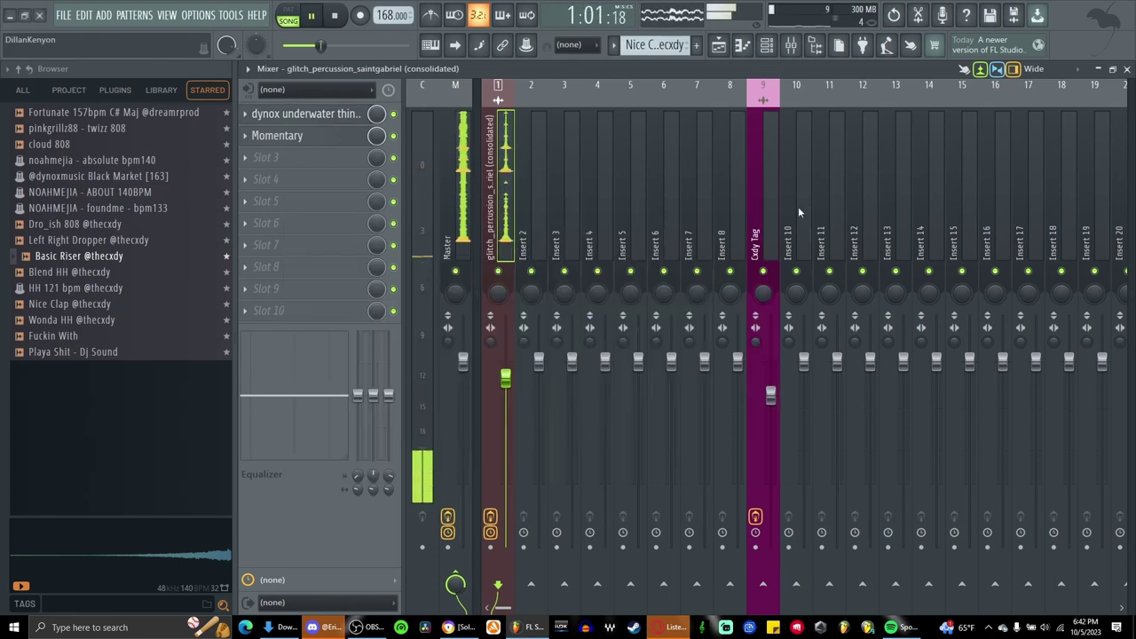
left_click(1127, 69)
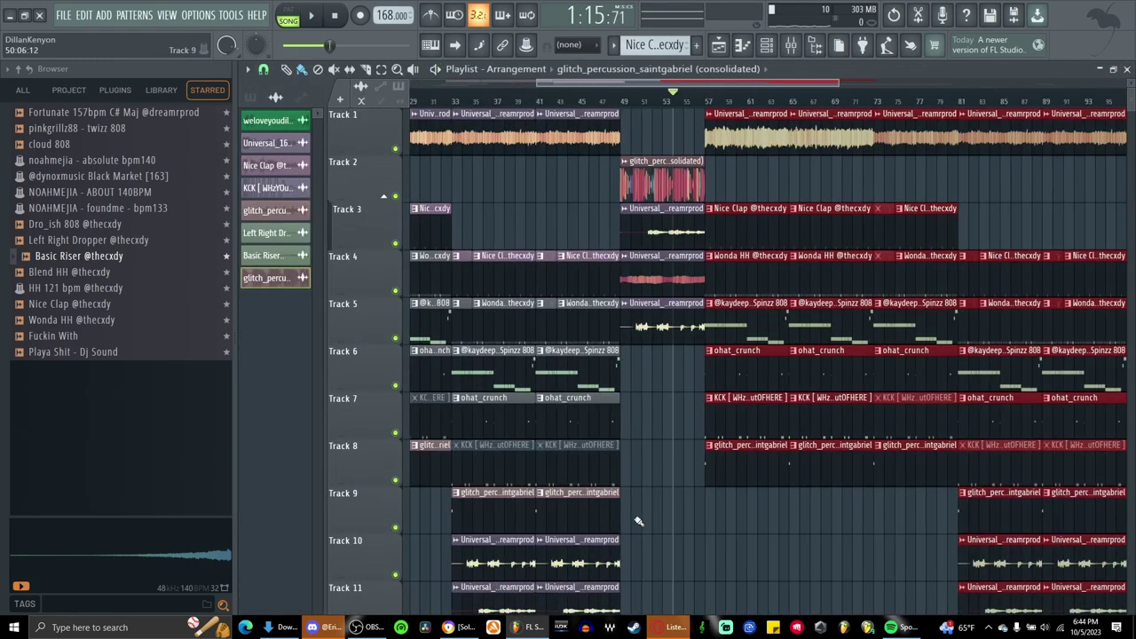
Place a Basic Riser clip on Track 9 in bar 56, ending where the drums re-enter at bar 57
scroll(654, 238, "up", 5)
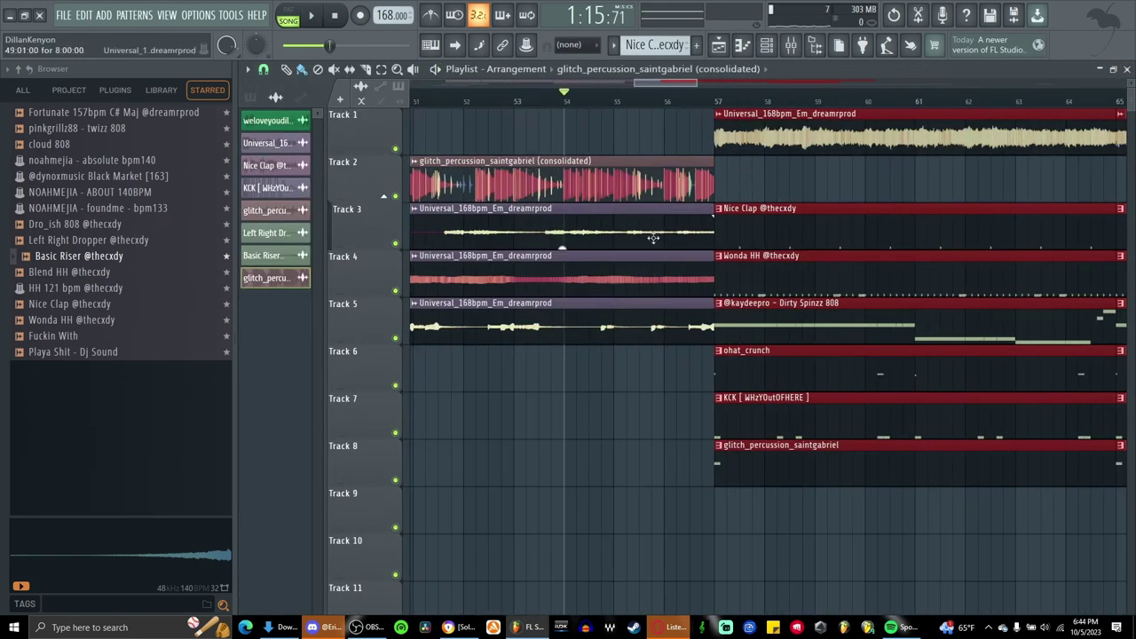
scroll(698, 527, "down", 6)
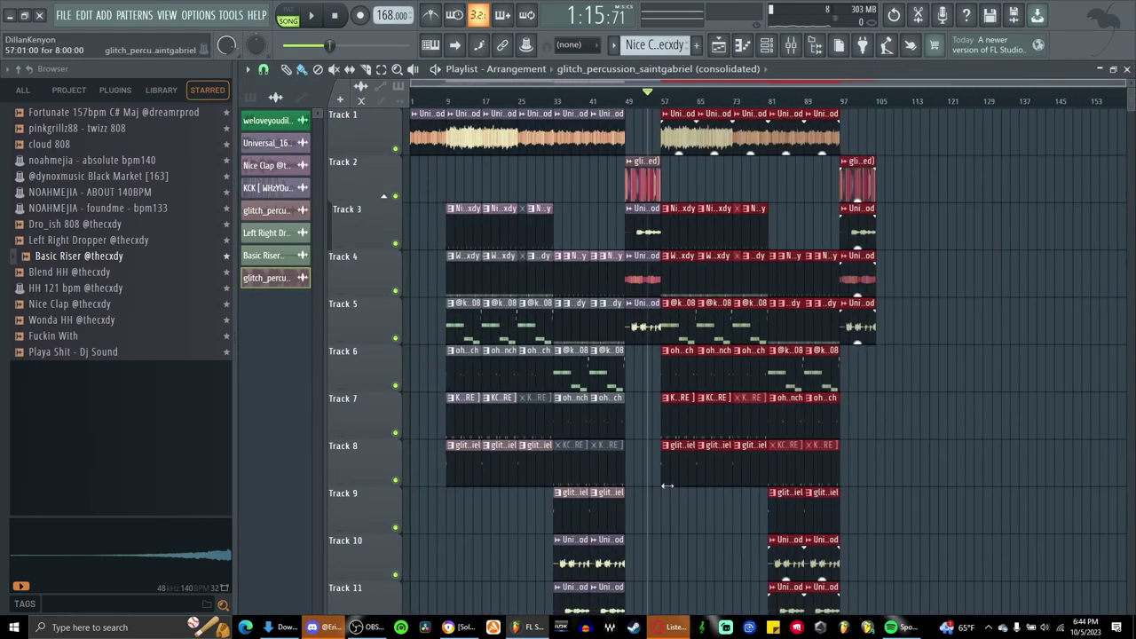
scroll(682, 489, "down", 5)
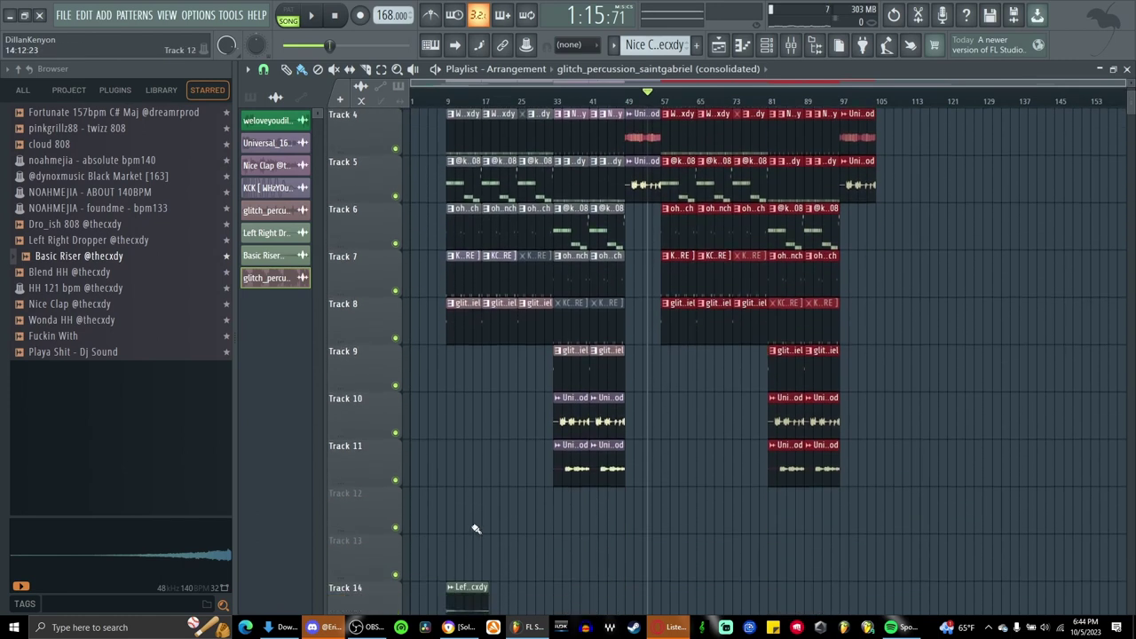
scroll(459, 541, "up", 4)
scroll(459, 398, "up", 3)
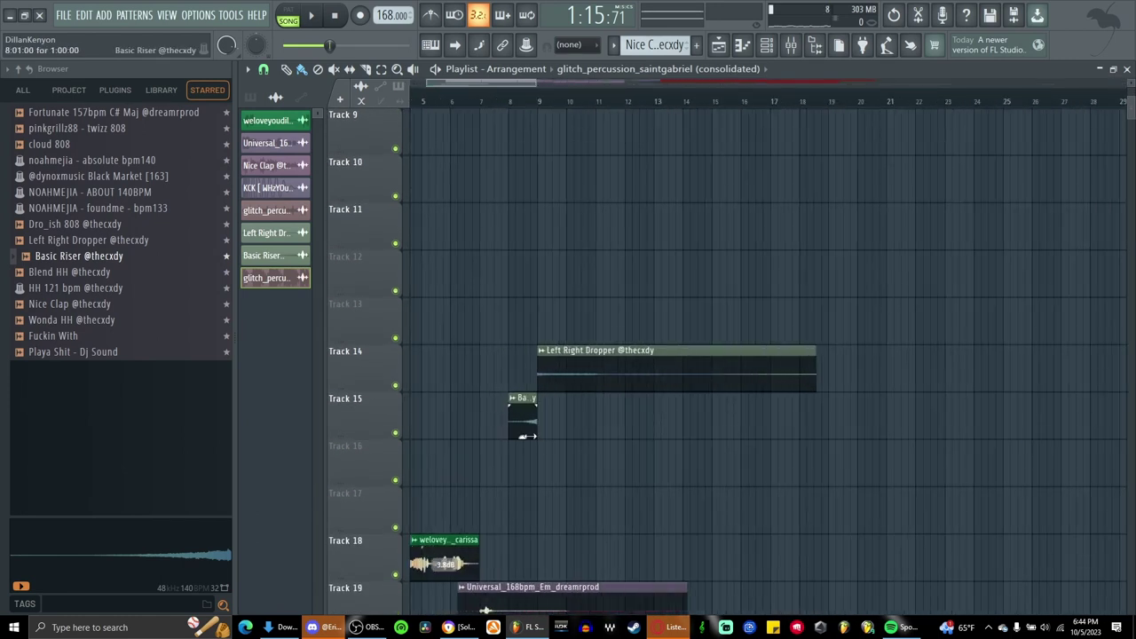
scroll(658, 324, "down", 3)
left_click_drag(948, 157, 741, 370)
left_click_drag(1029, 378, 799, 517)
scroll(796, 511, "up", 3)
scroll(637, 481, "up", 2)
left_click(636, 481)
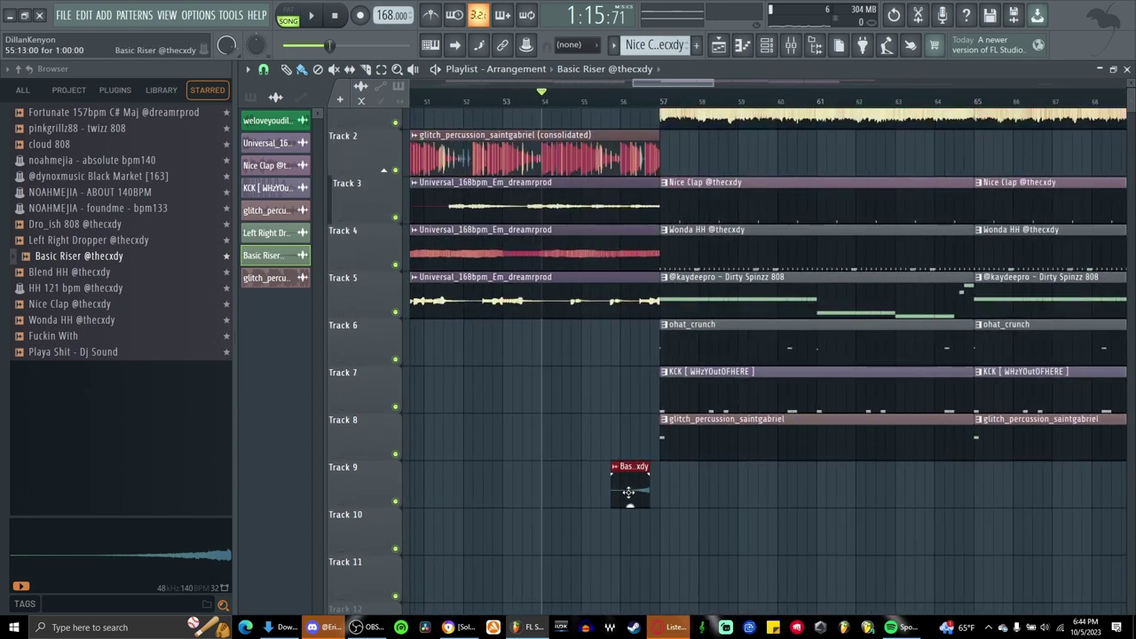
left_click_drag(628, 492, 638, 491)
Play the riser transition into bar 57 and switch to Discord
key("space")
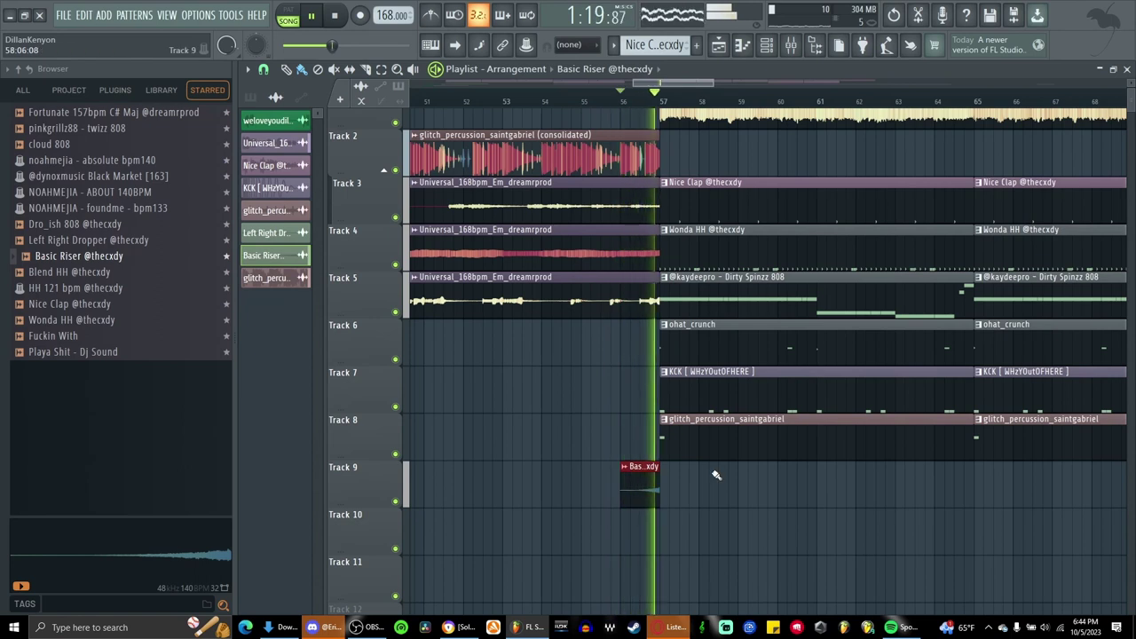
scroll(714, 476, "down", 5)
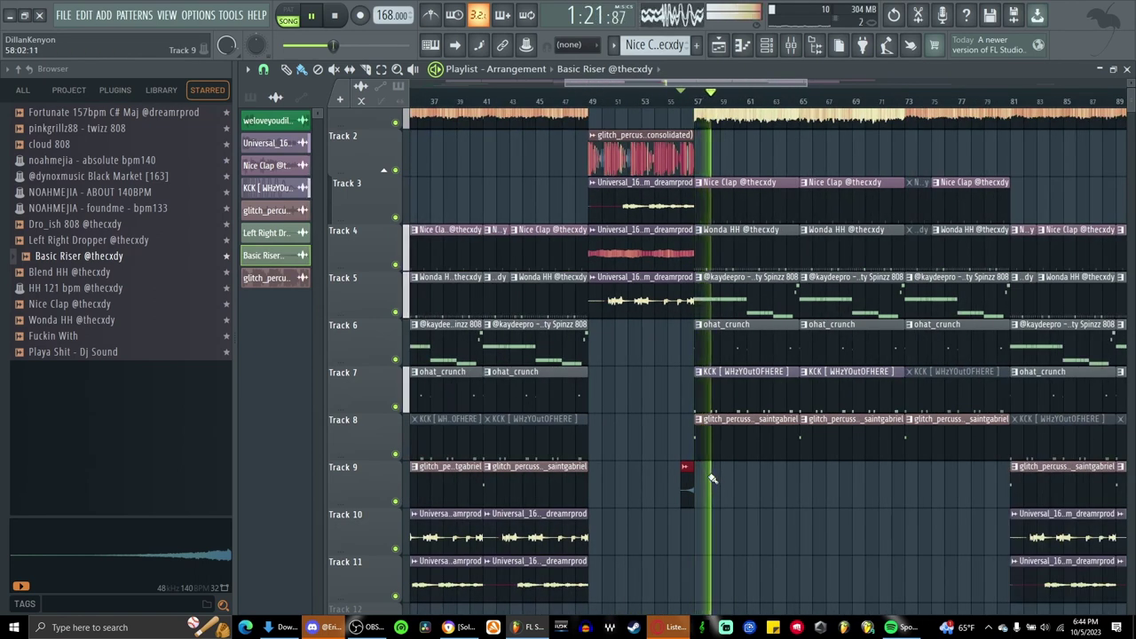
key("space")
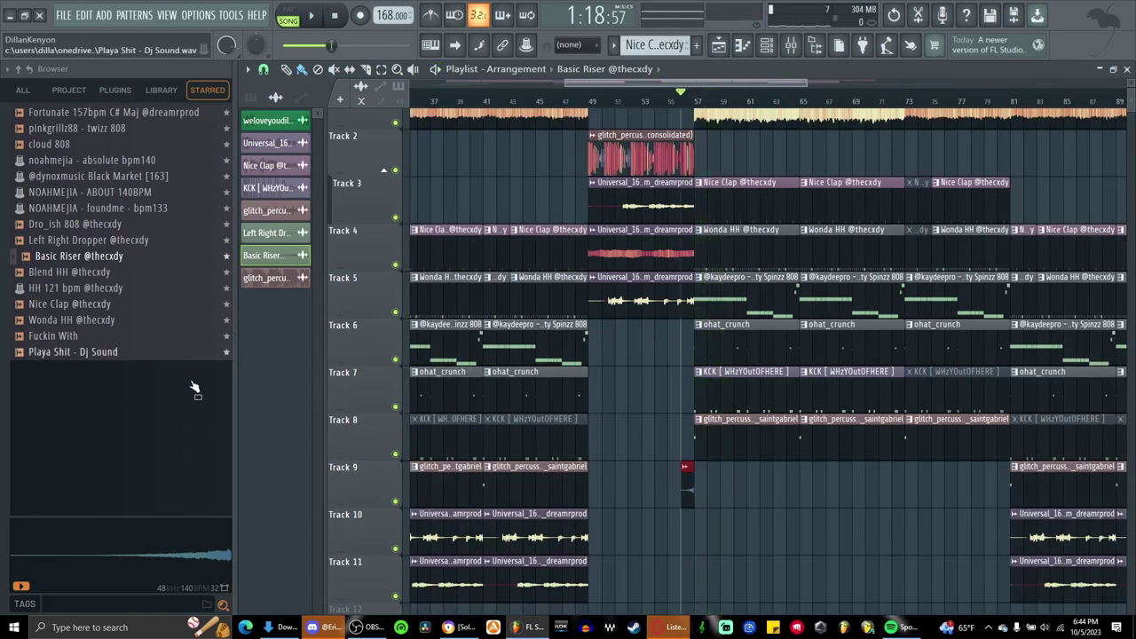
scroll(681, 100, "up", 3)
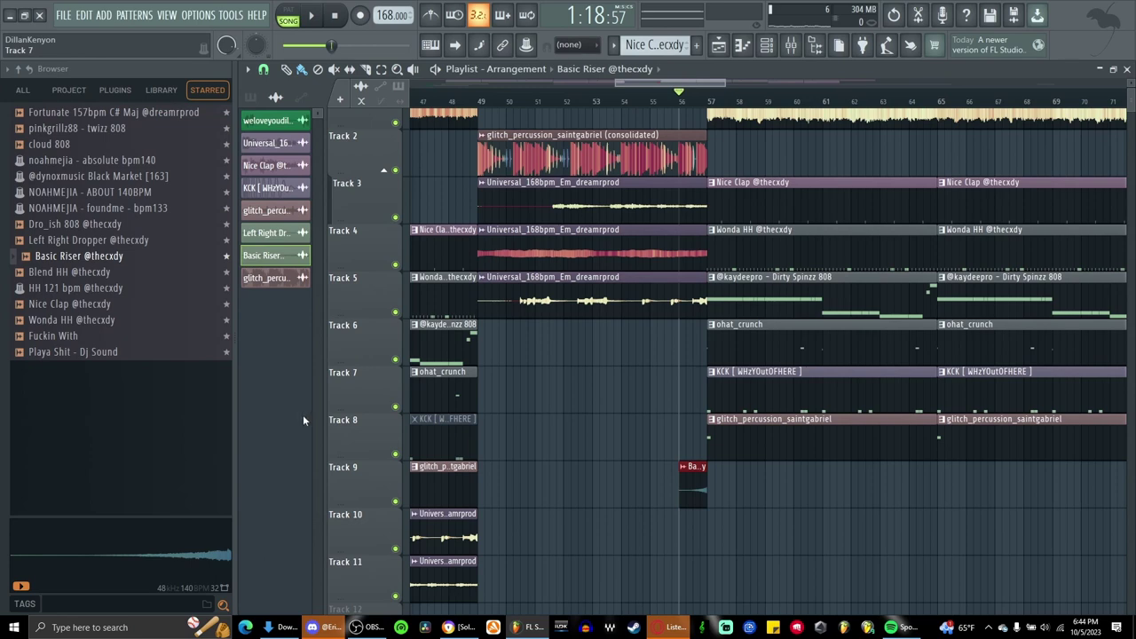
left_click(323, 626)
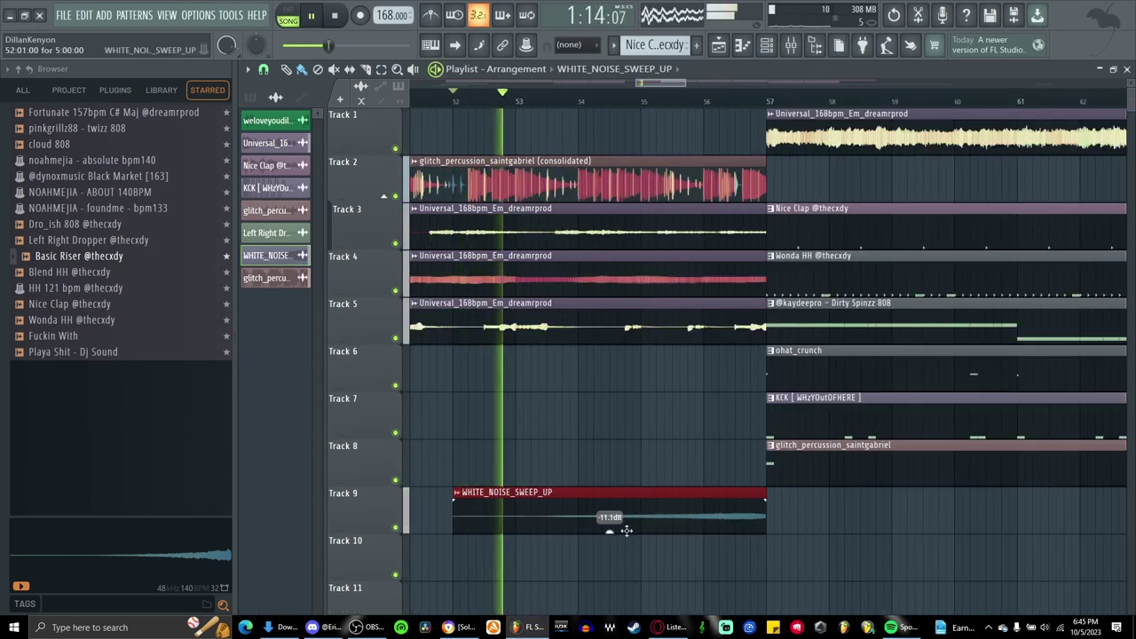
Set the gain of the white noise sweep clip on Track 9 to about -9.6 dB while playing through bar 57
left_click_drag(610, 532, 610, 536)
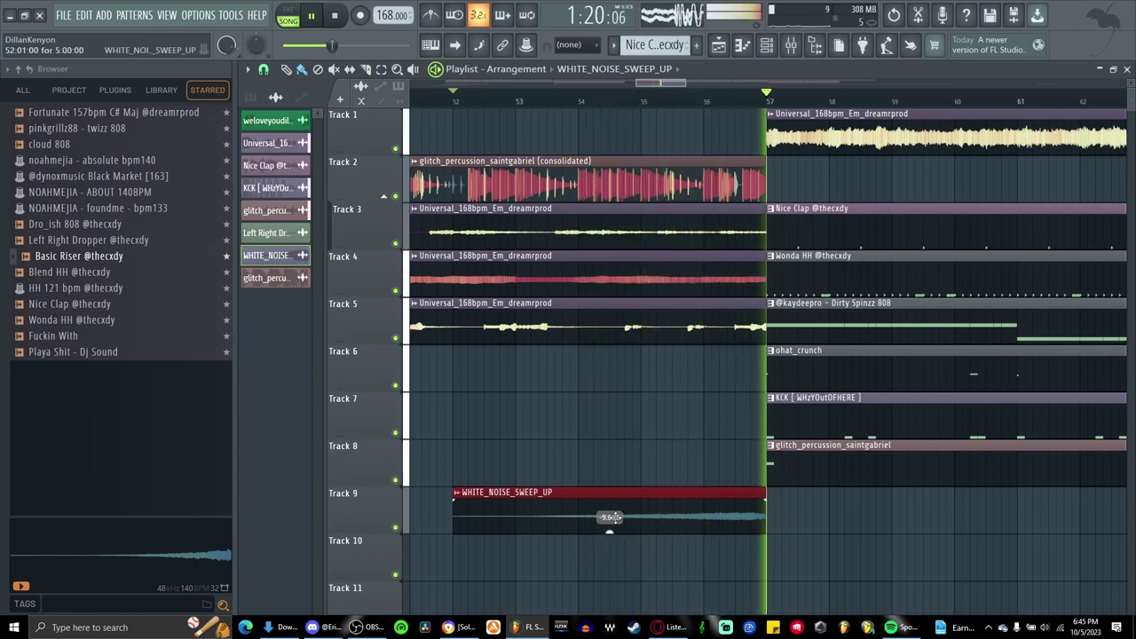
scroll(609, 518, "down", 8)
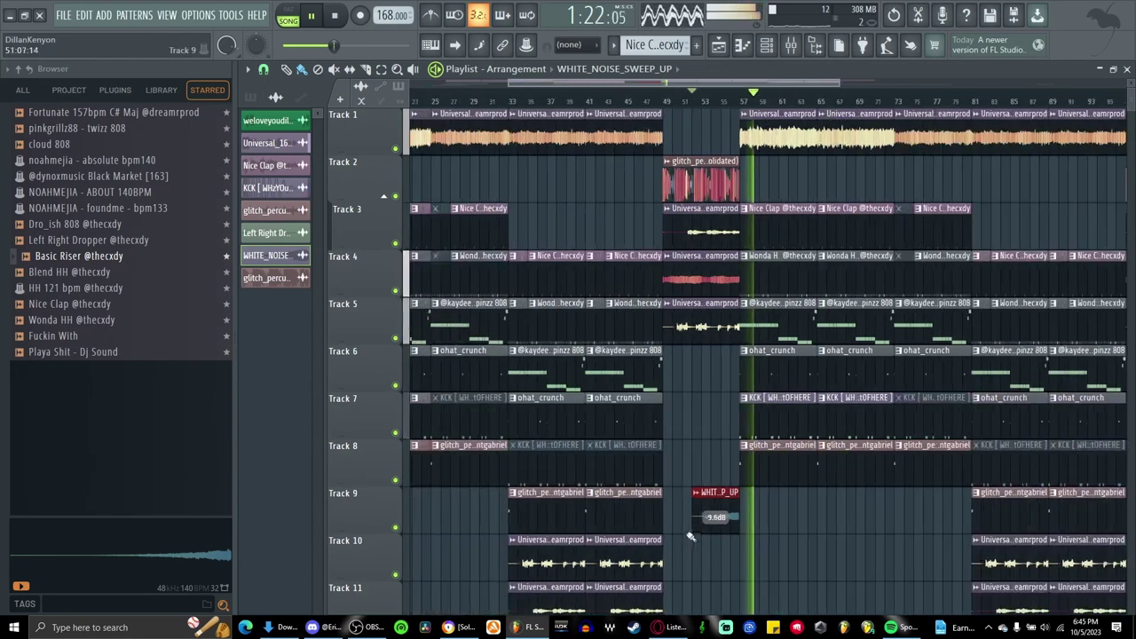
scroll(690, 536, "down", 3)
key("space")
Move the selected drum, melody and dropper clips on Tracks 1 to 7 to start at bar 105, following the second breakdown
left_click_drag(862, 115, 852, 115)
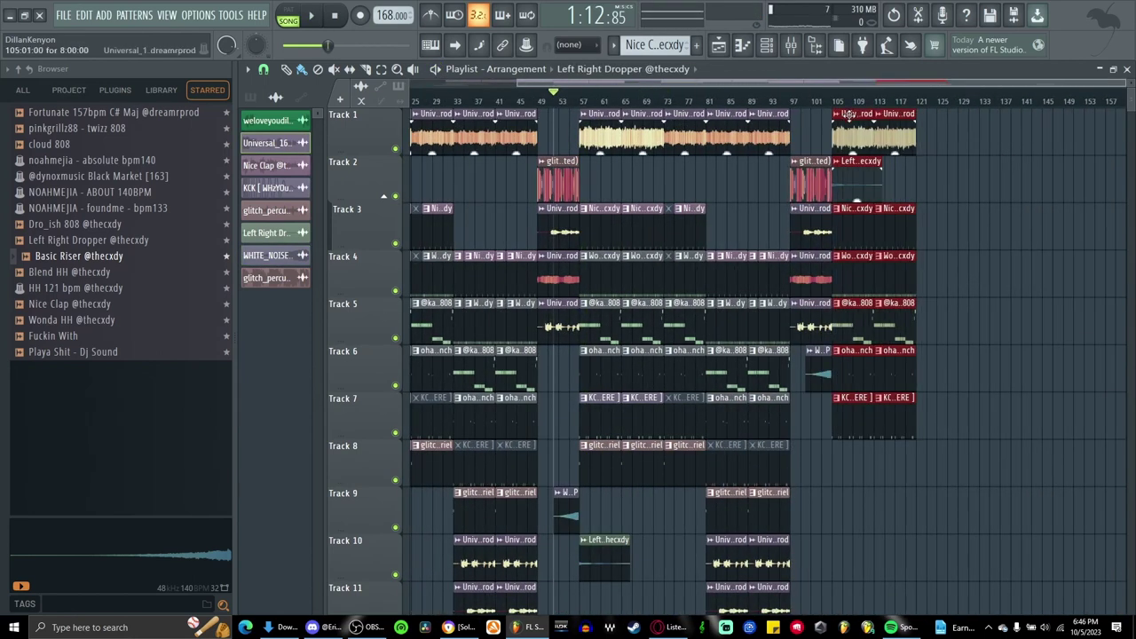
scroll(833, 182, "up", 4)
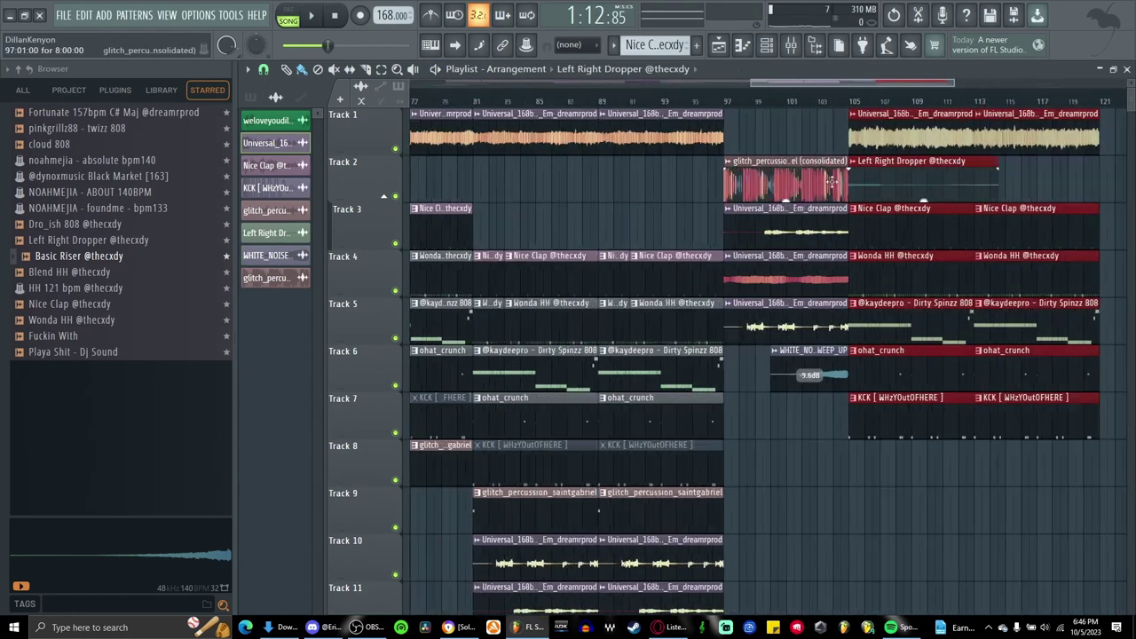
scroll(833, 181, "up", 6)
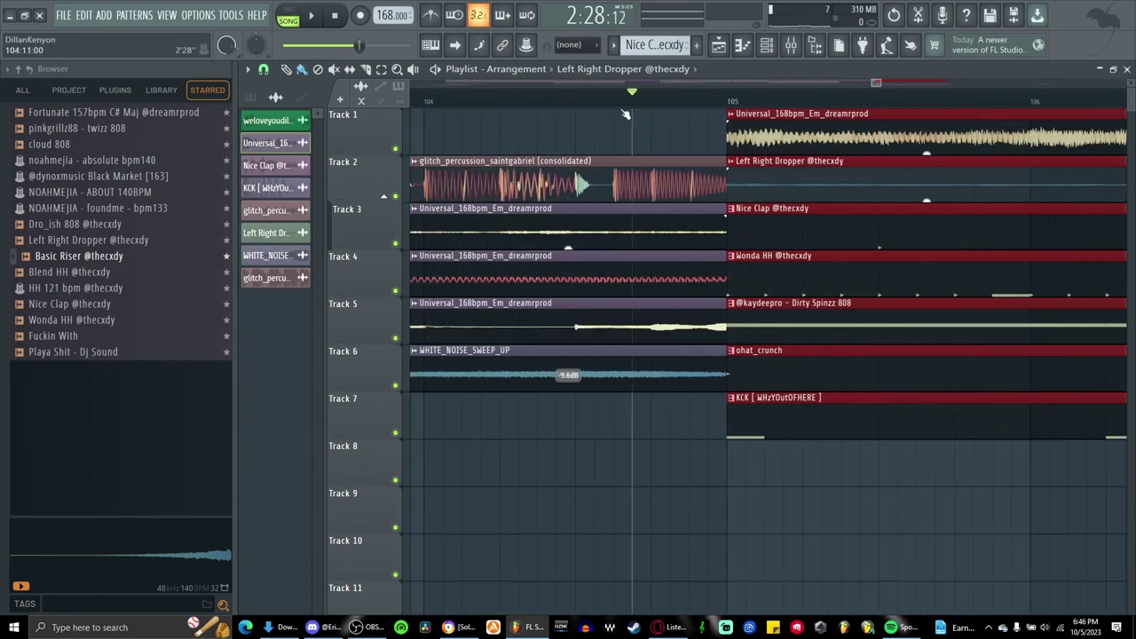
scroll(626, 115, "down", 2)
Play the transition from bar 104 into bar 105 and examine the clips down to Track 15
key("space")
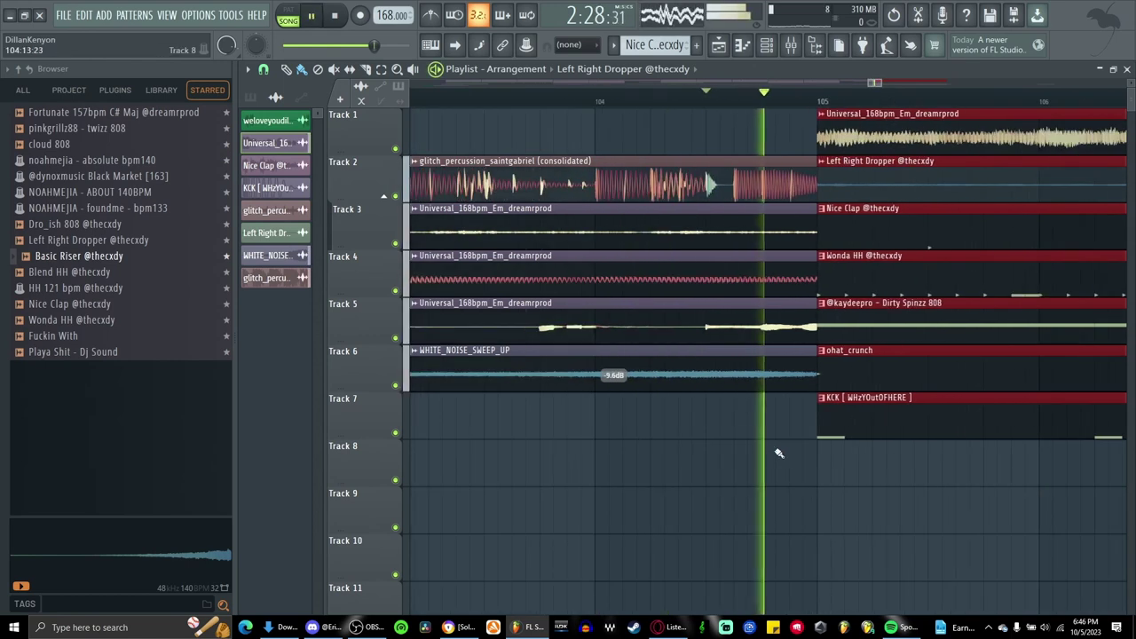
scroll(778, 453, "down", 8)
scroll(828, 474, "down", 4)
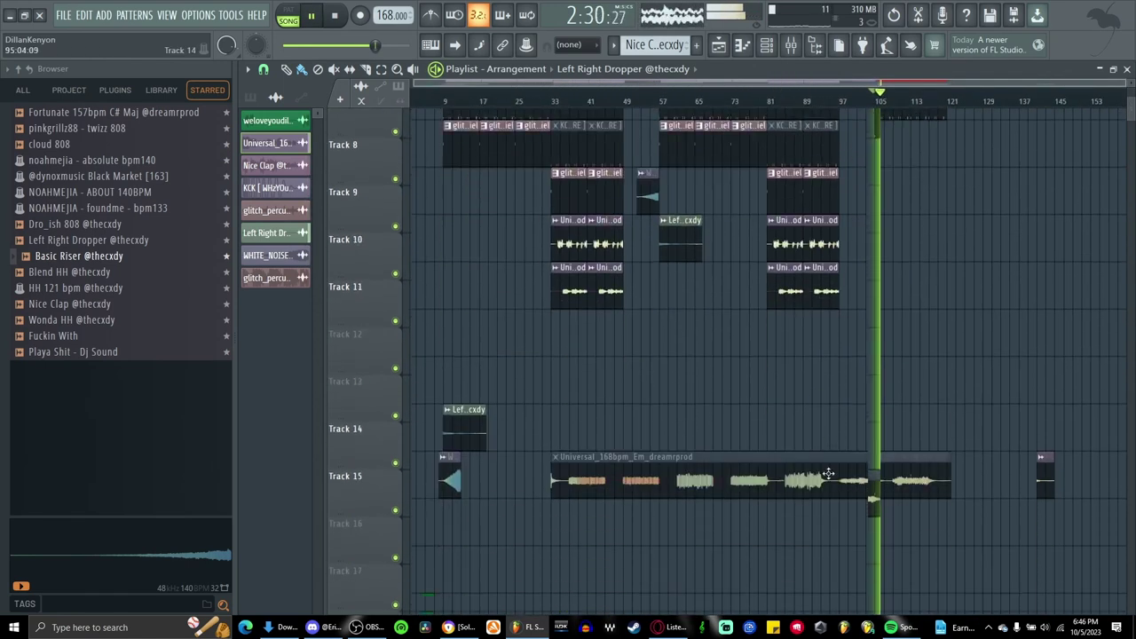
scroll(843, 466, "up", 7)
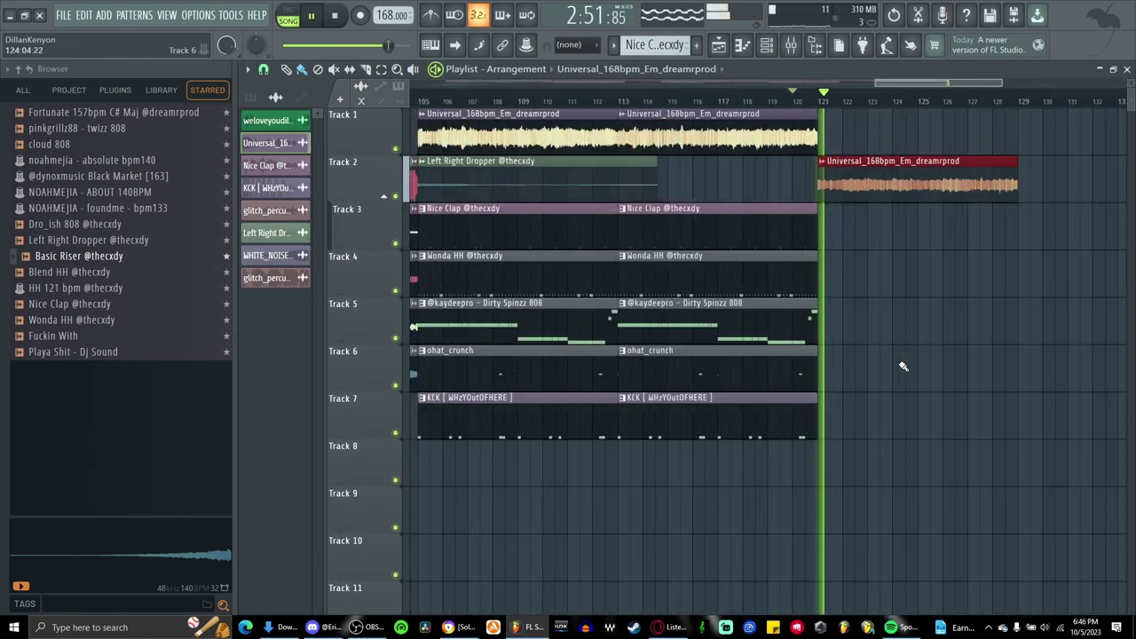
Delete the long muted melody clip and the leftover clip near bar 141 on Track 15
scroll(903, 366, "down", 5)
scroll(900, 373, "down", 5)
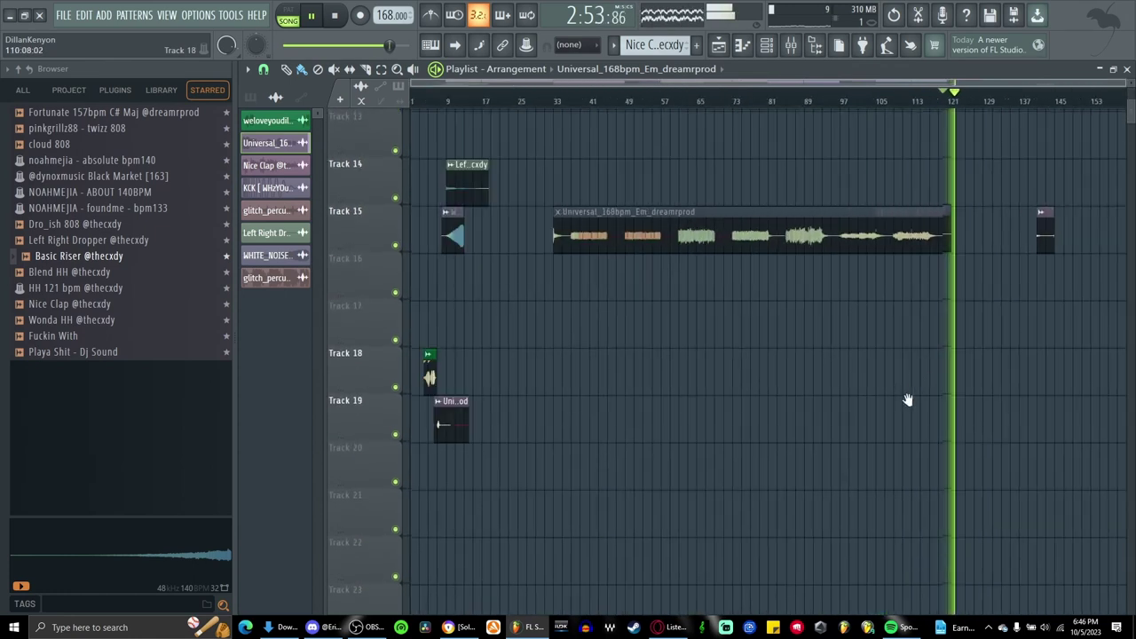
scroll(907, 400, "up", 2)
right_click(948, 306)
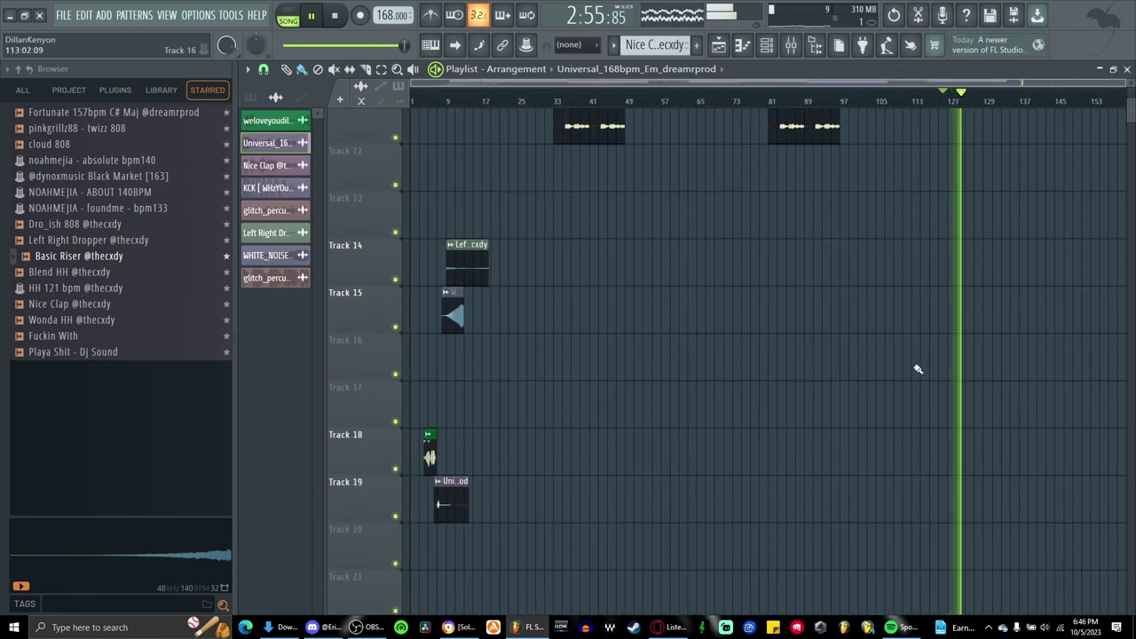
scroll(888, 368, "up", 3)
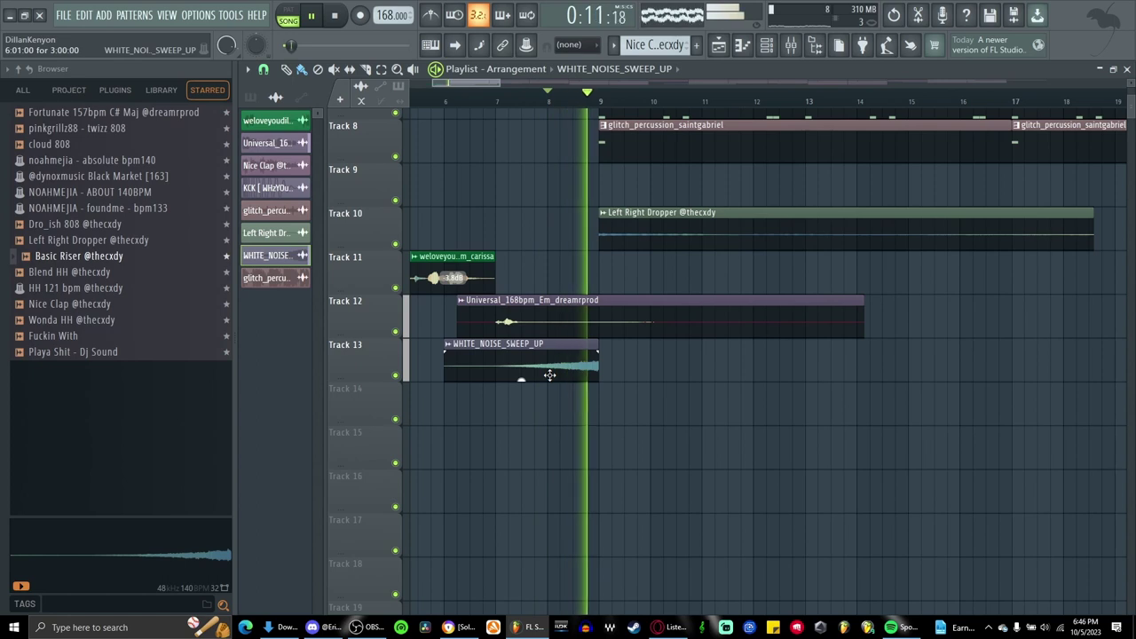
Set the gain of the white noise sweep clip on Track 13 to about -1.5 dB and solo that track
mouse_move(521, 376)
key("space")
left_click_drag(524, 381, 521, 379)
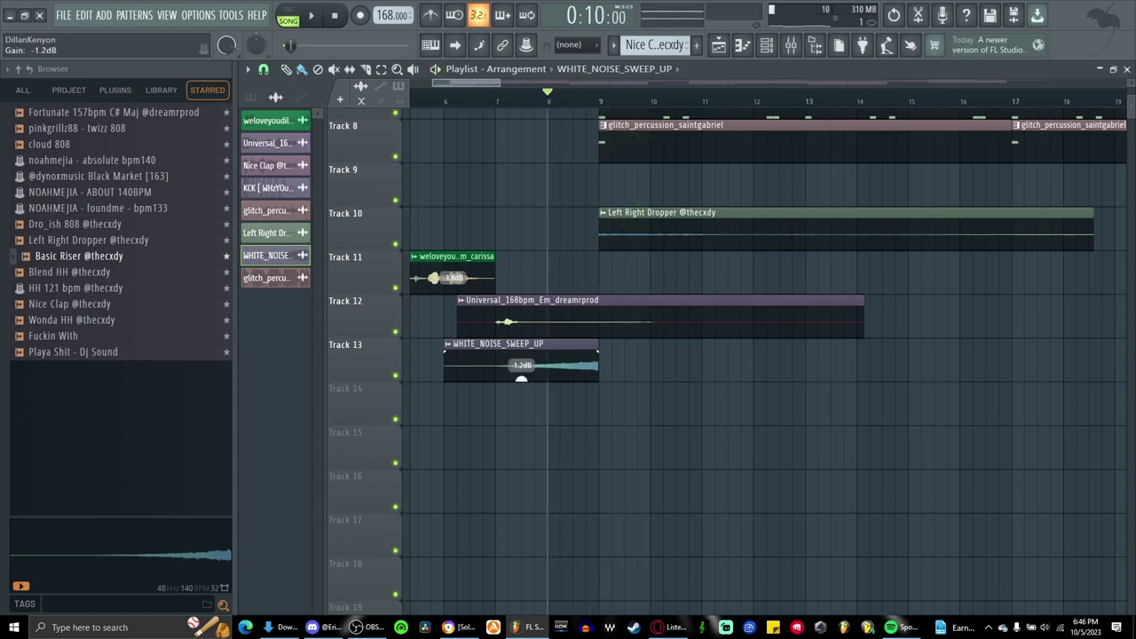
right_click(395, 376)
scroll(419, 396, "up", 3)
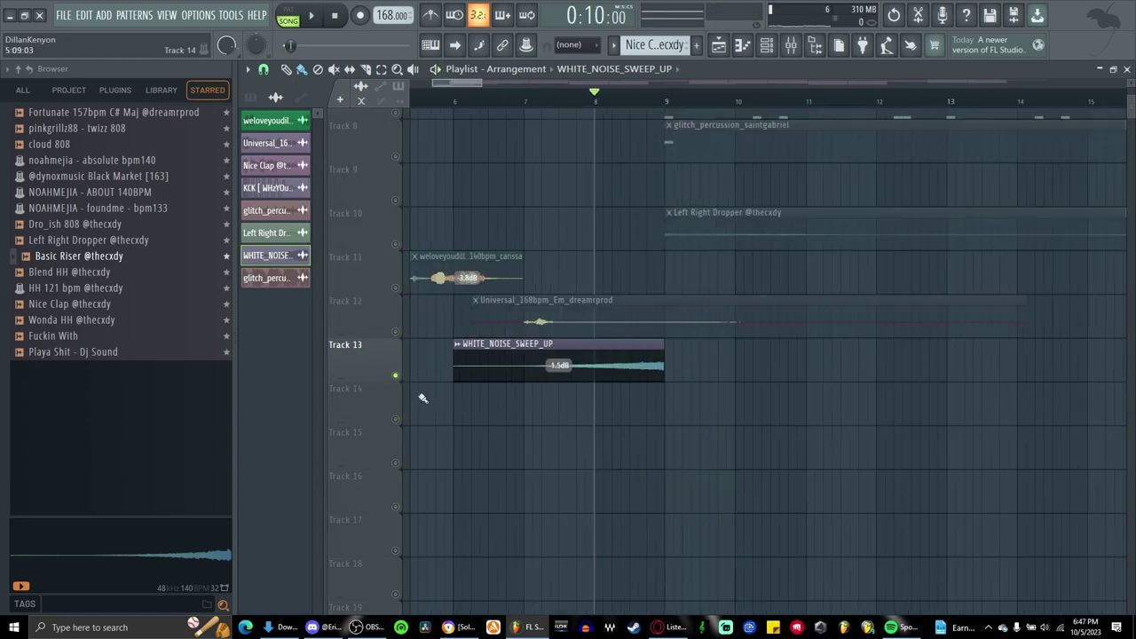
Make the Track 13 white noise sweep clip unique and route it to mixer insert 2
left_click(463, 346)
left_click(495, 476)
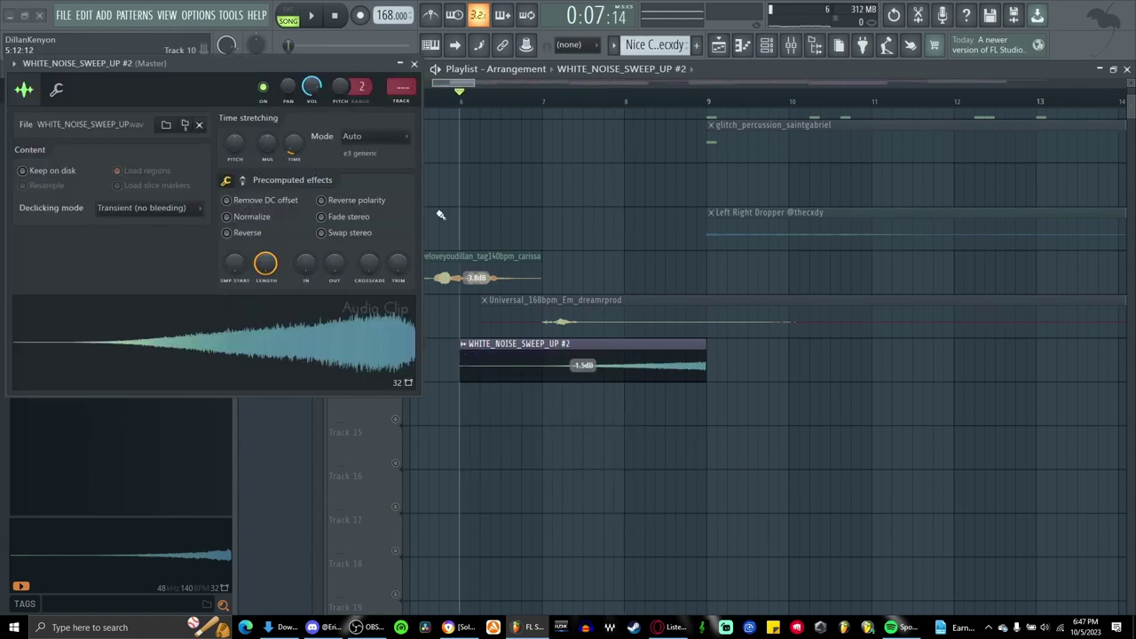
key("ctrl+l")
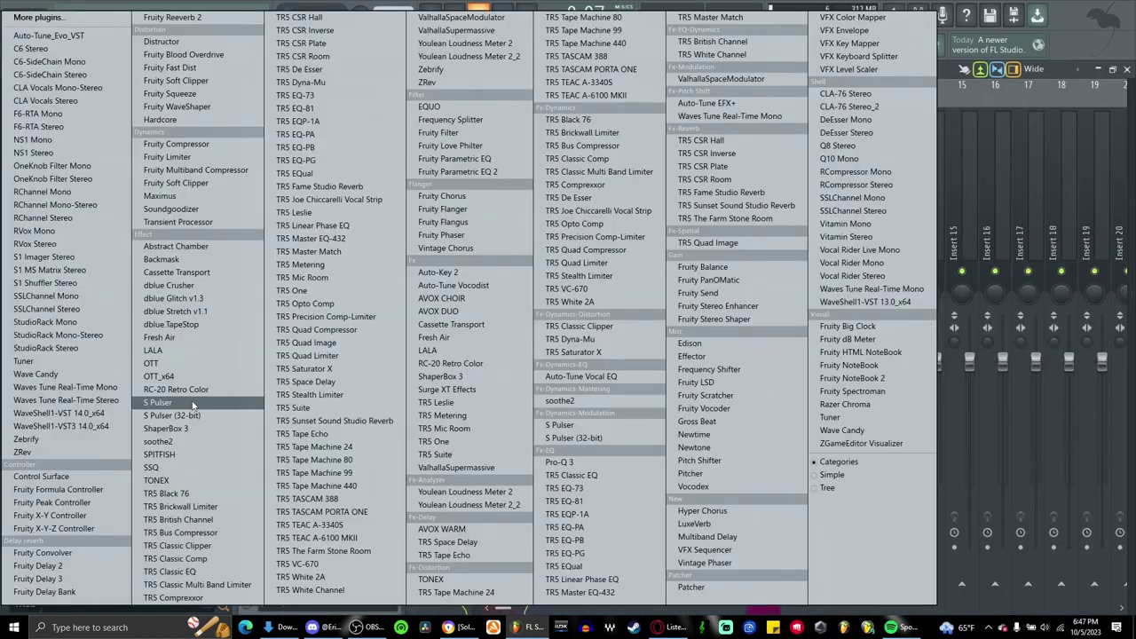
Load S Pulser on the white noise sweep's mixer insert, set its rate to 1/12 and audition the effect
left_click(193, 405)
left_click_drag(263, 178, 618, 219)
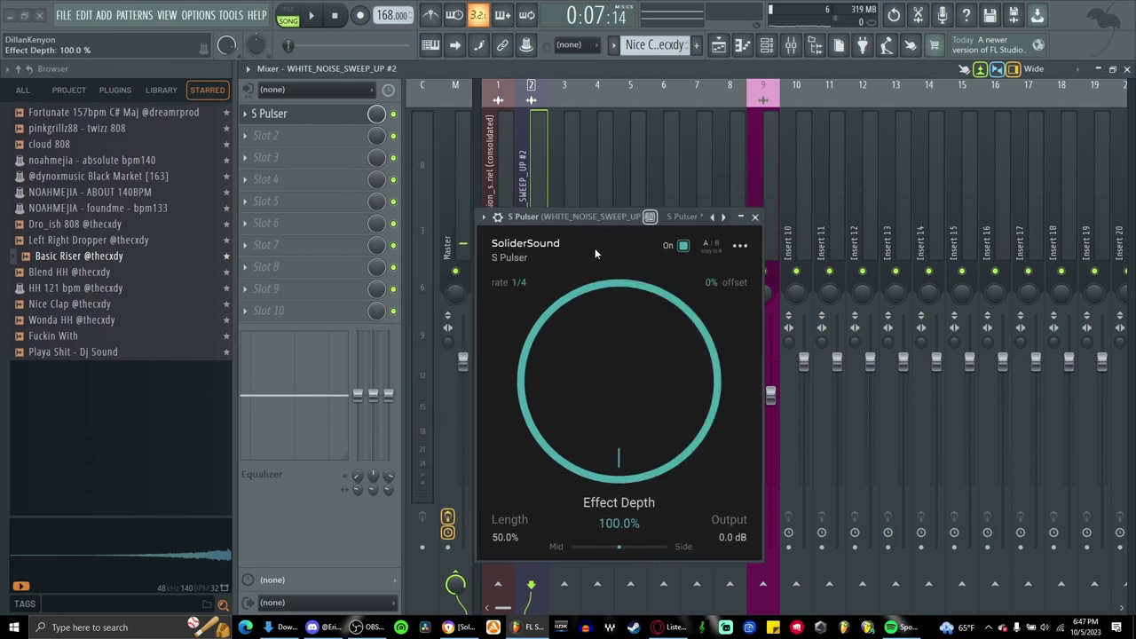
key("space")
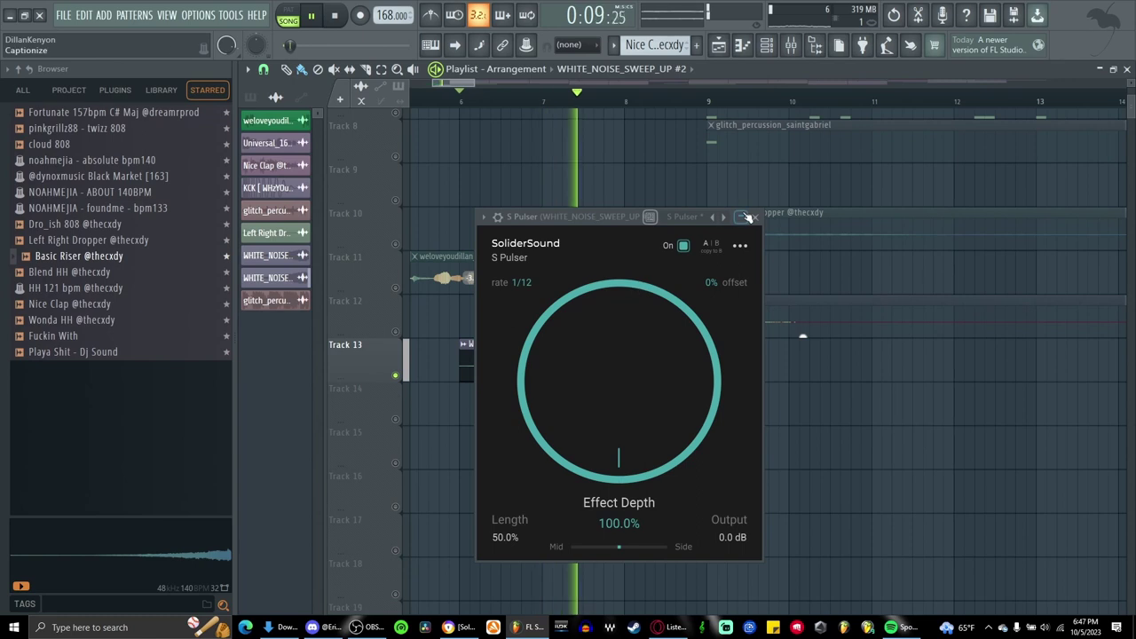
left_click(755, 218)
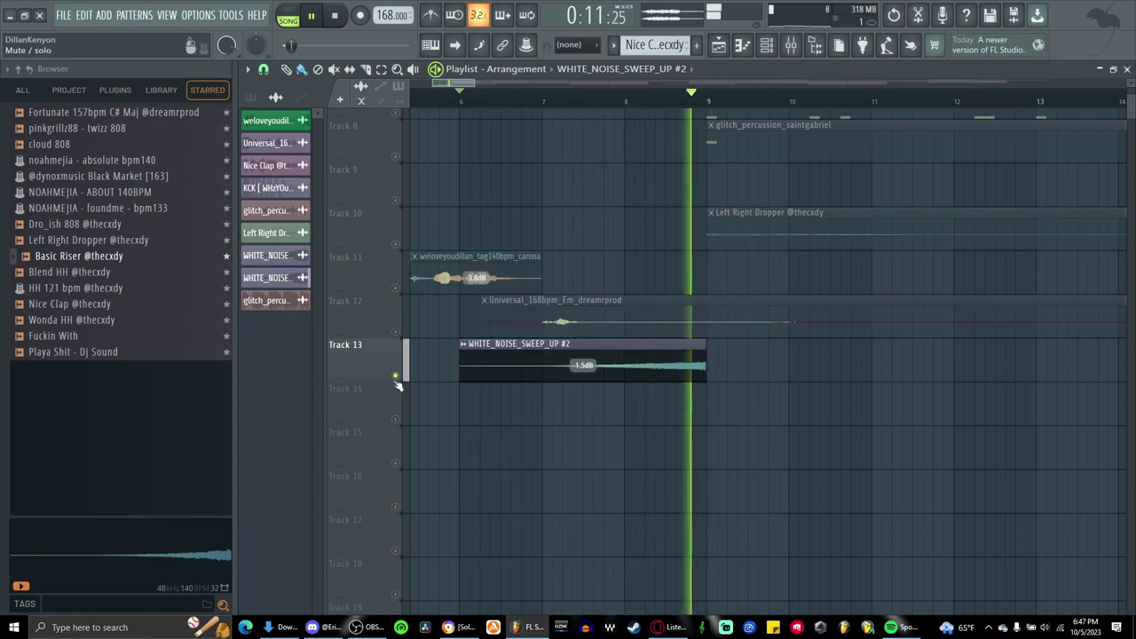
Unsolo Track 13 and play the pulsed riser into bar 9 together with all other tracks
key("space")
key("space")
scroll(546, 390, "down", 2)
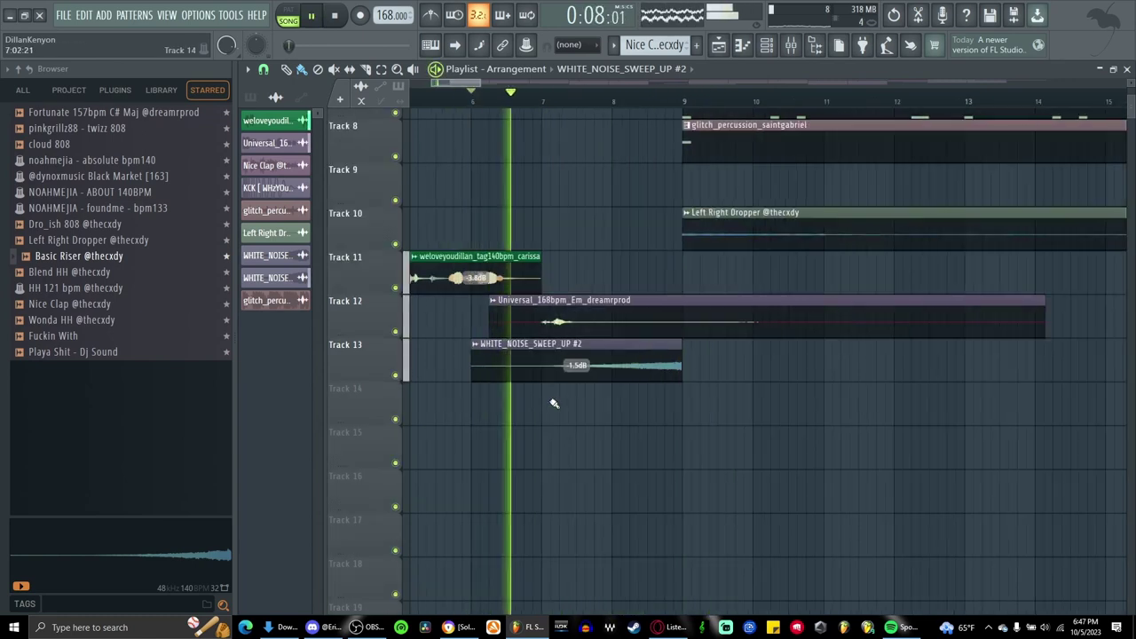
scroll(561, 410, "down", 2)
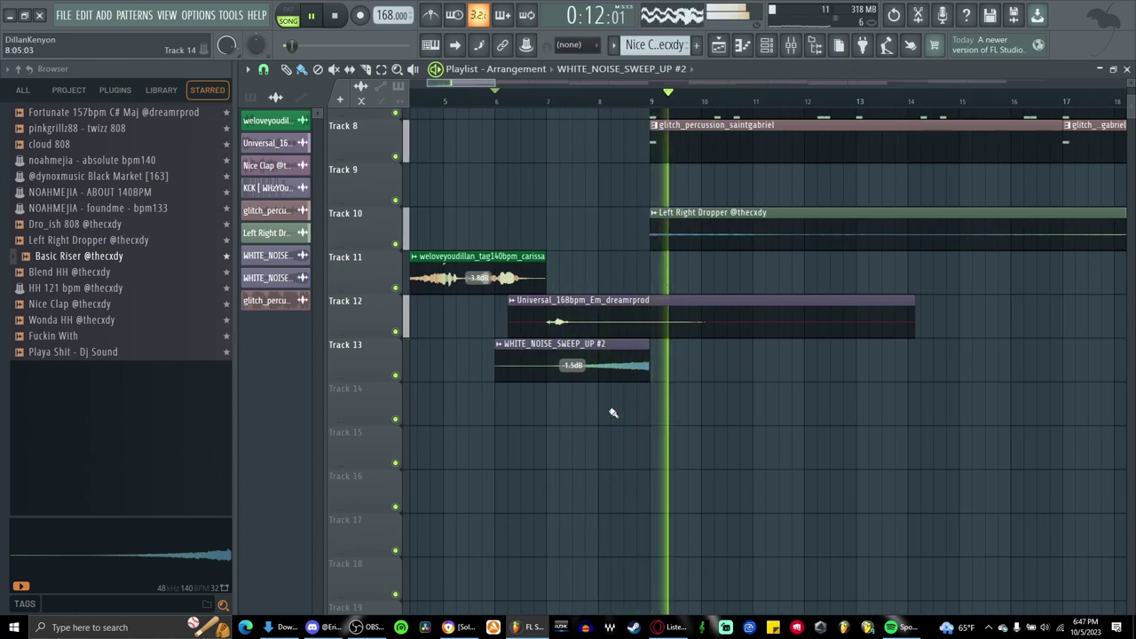
key("space")
Examine the full arrangement on Tracks 1 to 13 and return the playback position to the song start
scroll(654, 380, "down", 6)
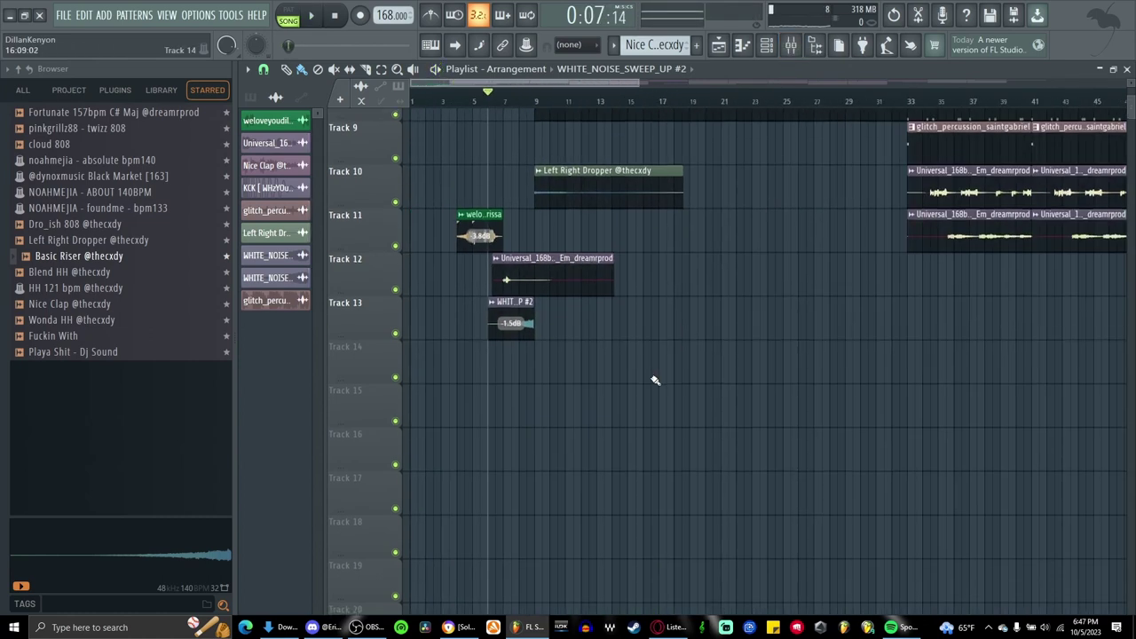
scroll(777, 403, "up", 3)
scroll(776, 402, "down", 4)
scroll(703, 494, "up", 2)
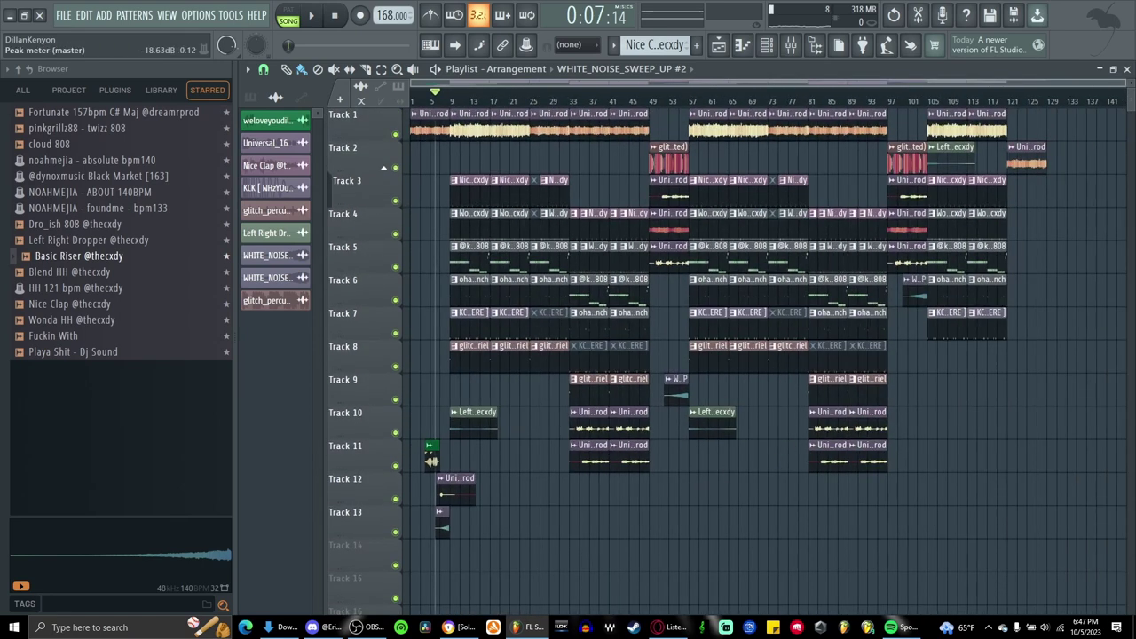
left_click_drag(427, 102, 446, 102)
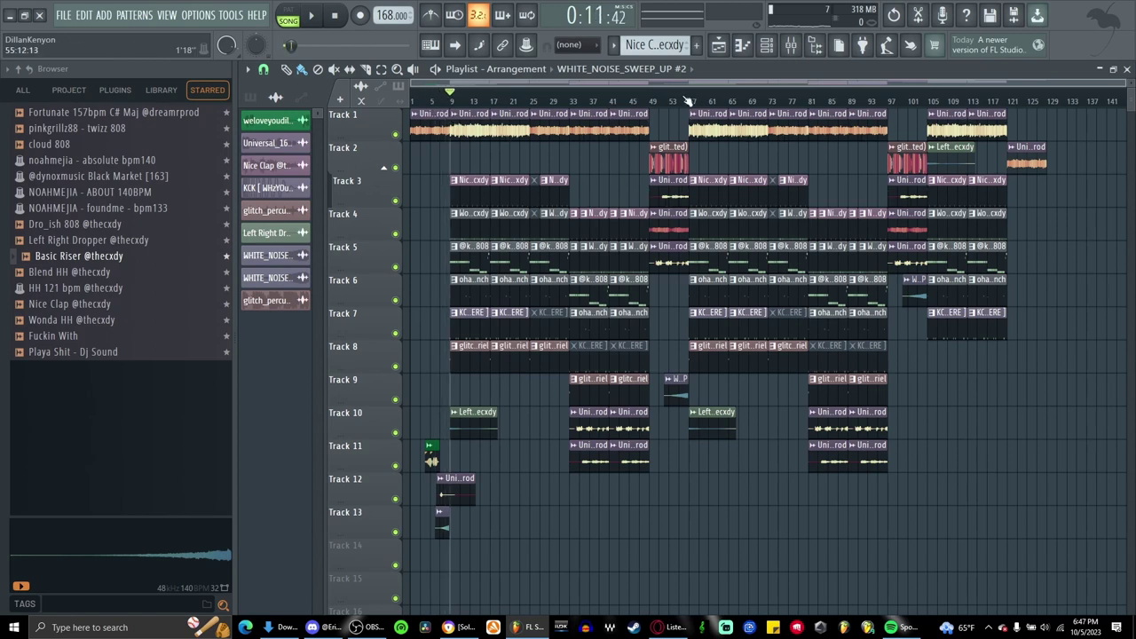
mouse_move(697, 100)
left_mouse_down()
mouse_move(733, 147)
mouse_move(477, 213)
mouse_move(409, 266)
left_mouse_up()
scroll(510, 516, "up", 5)
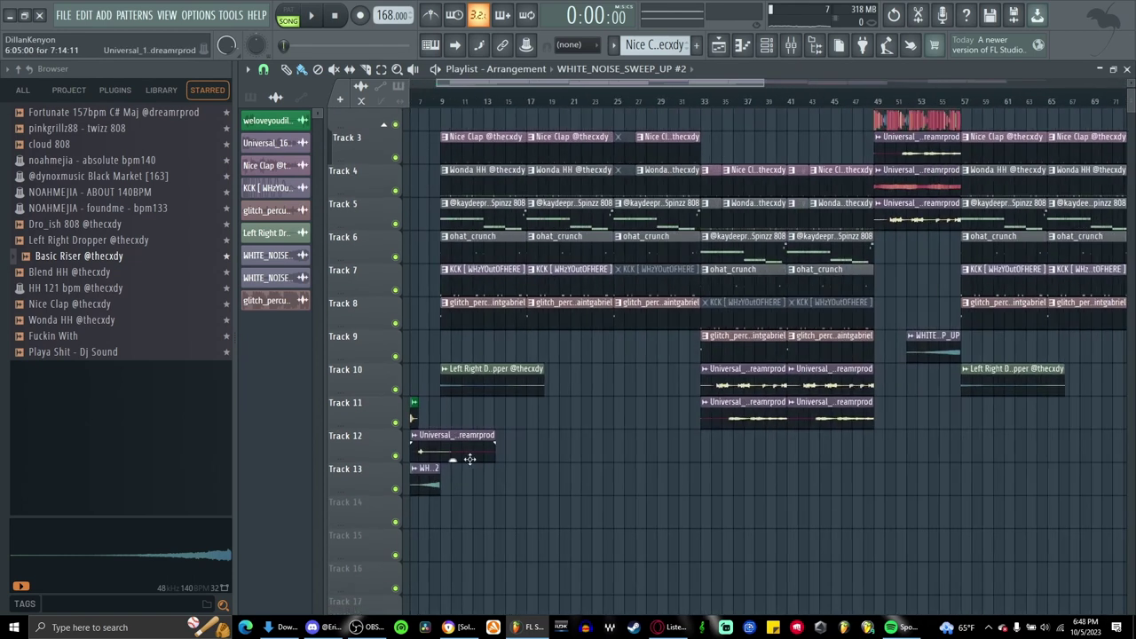
Play the song from the start to bar 25 and review the layout of all sections
key("space")
scroll(546, 538, "down", 3)
scroll(546, 539, "down", 4)
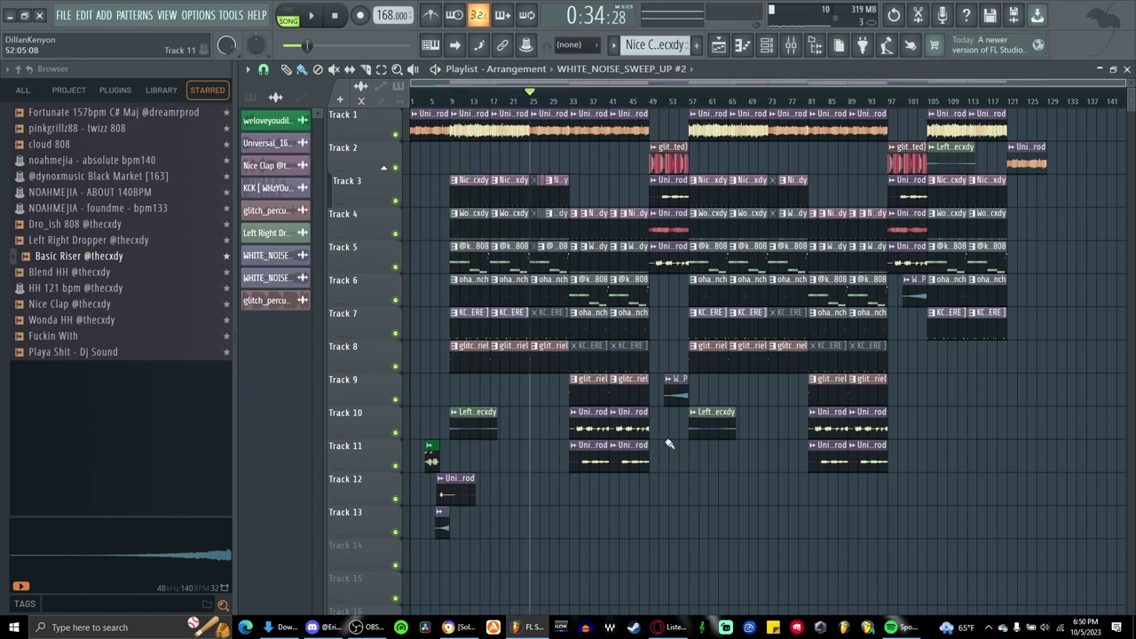
key("space")
scroll(528, 292, "up", 4)
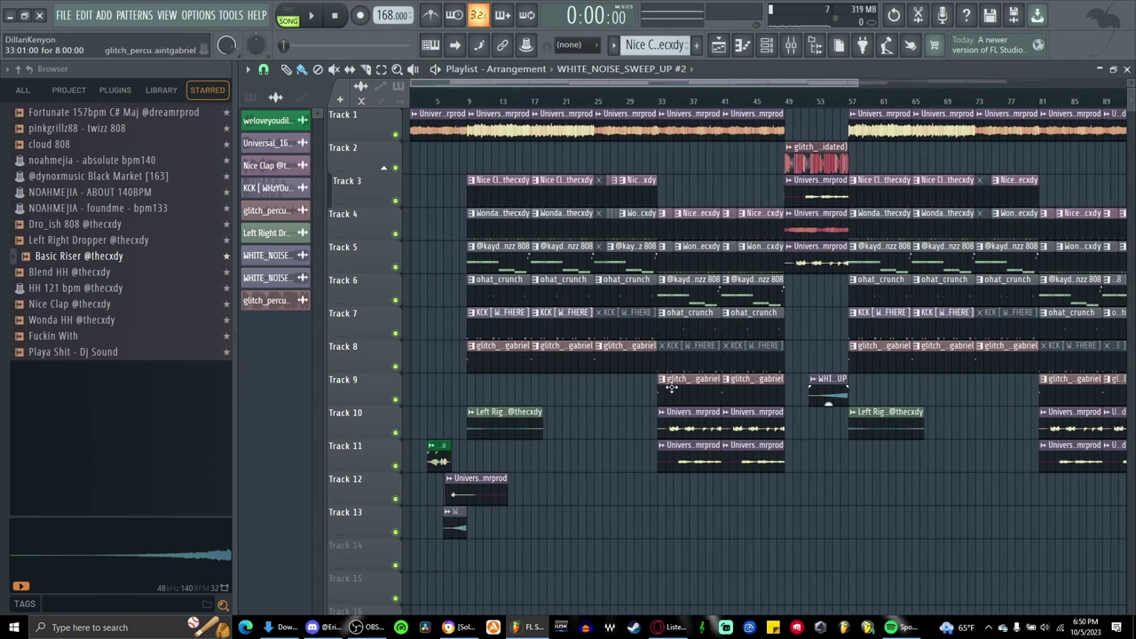
scroll(772, 425, "down", 4)
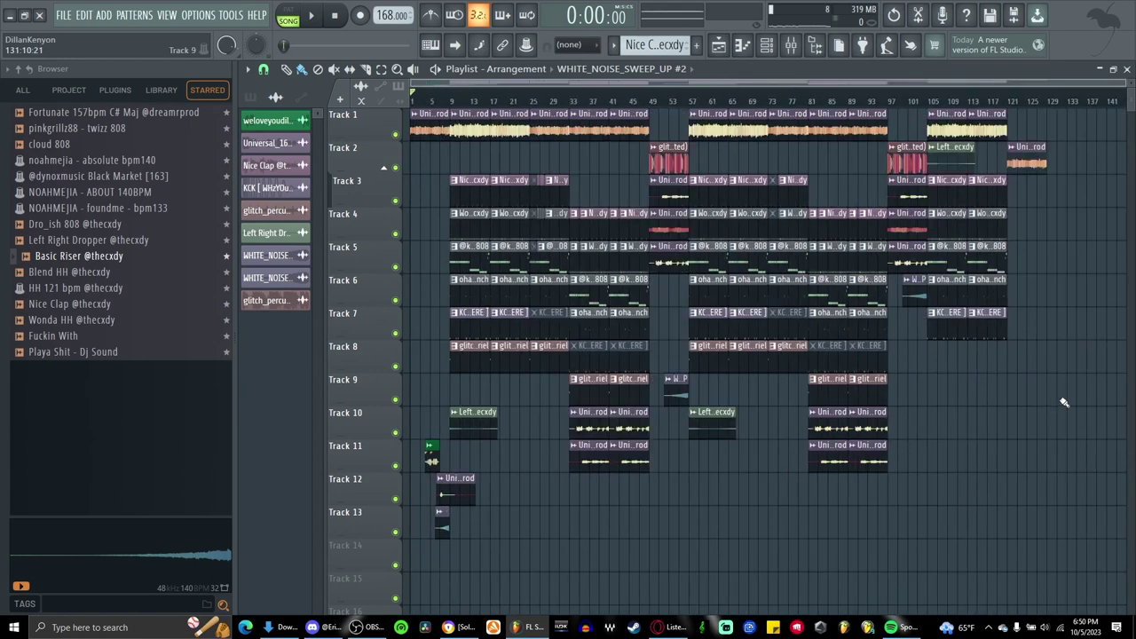